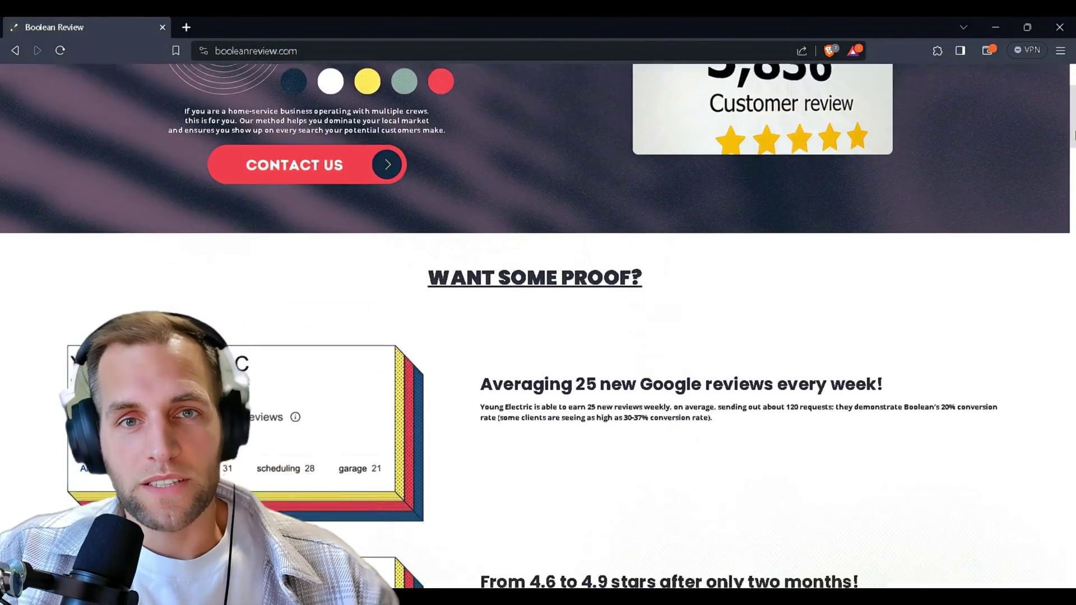
pyautogui.scroll(-15, 538, 313)
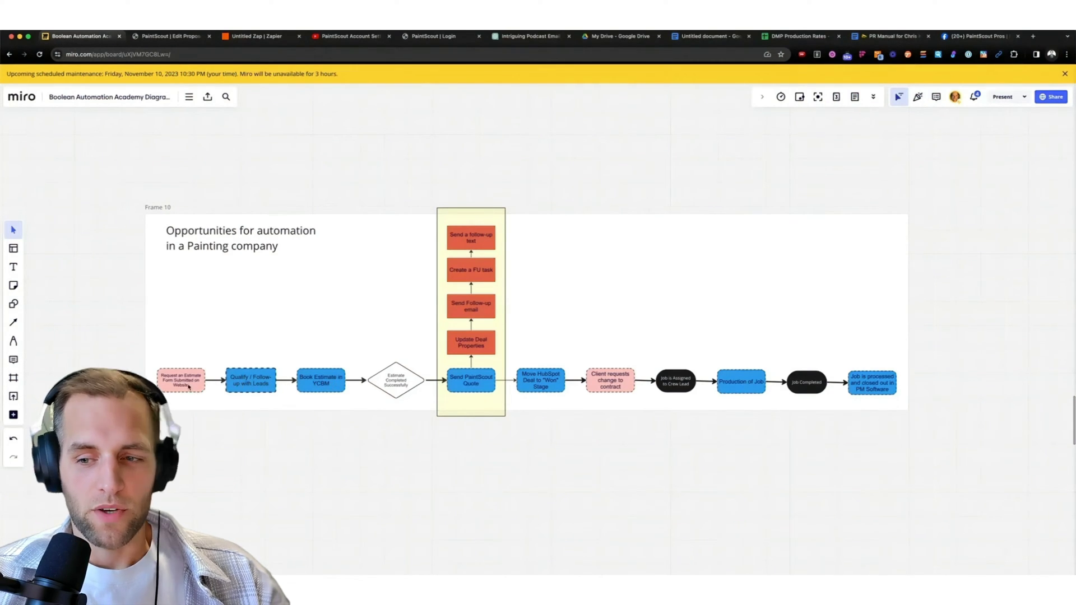
# Look over the flowchart board, then save the FLR proposal's pending edits in PaintScout.
pyautogui.scroll(2, 486, 420)
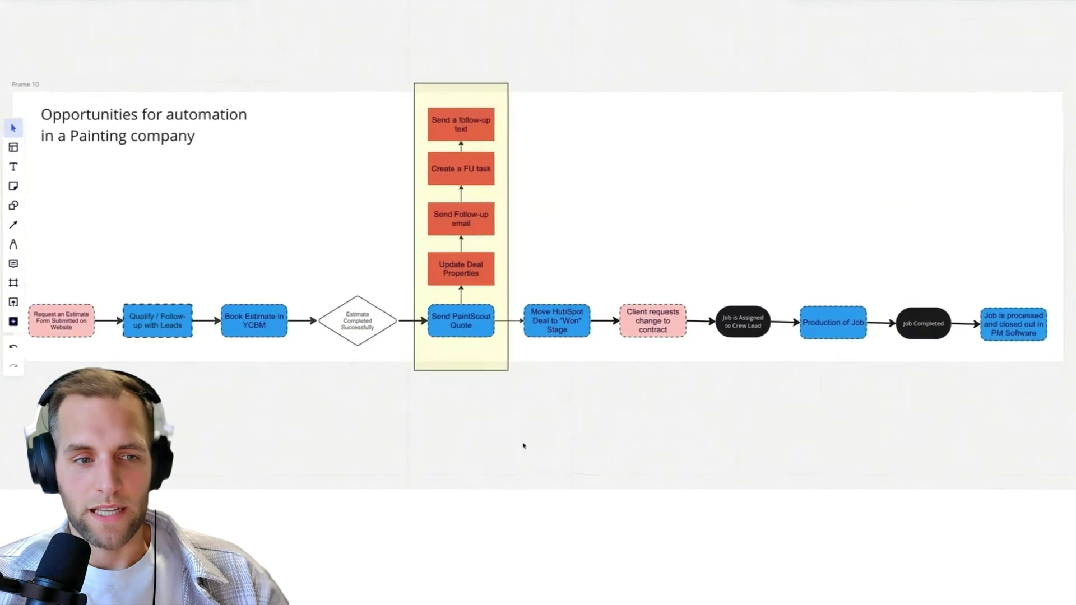
pyautogui.moveTo(451, 427); pyautogui.dragTo(469, 427)
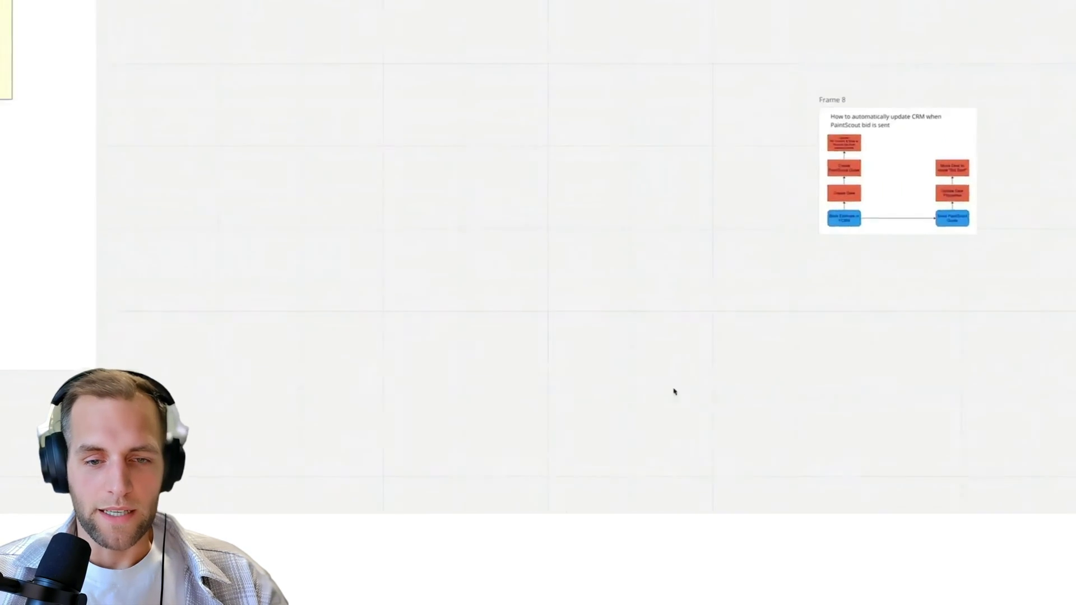
pyautogui.scroll(10, 648, 389)
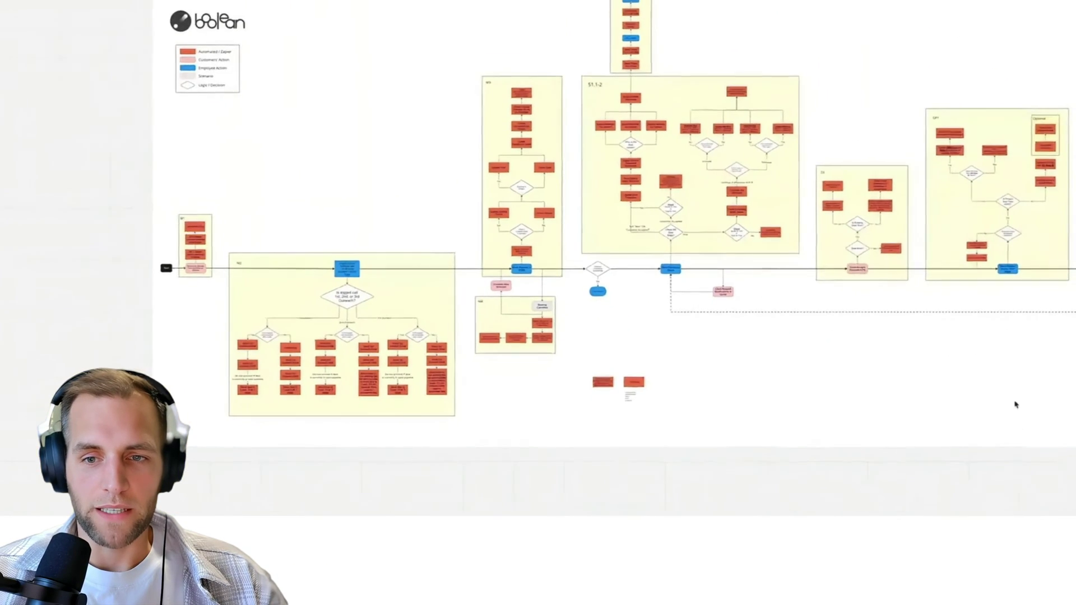
pyautogui.hscroll(5, 989, 391)
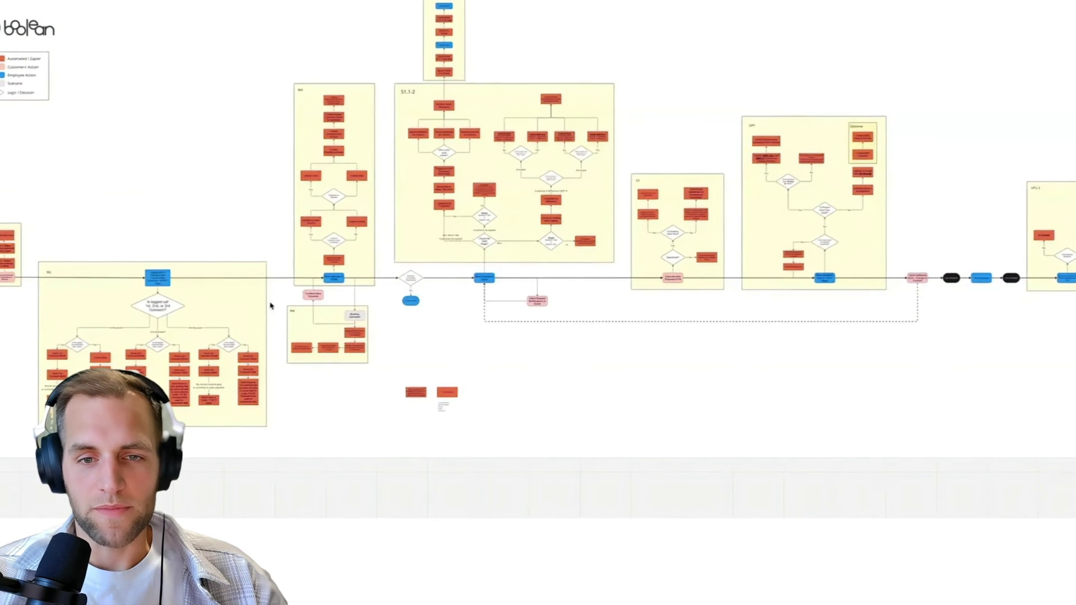
pyautogui.scroll(1, 269, 305)
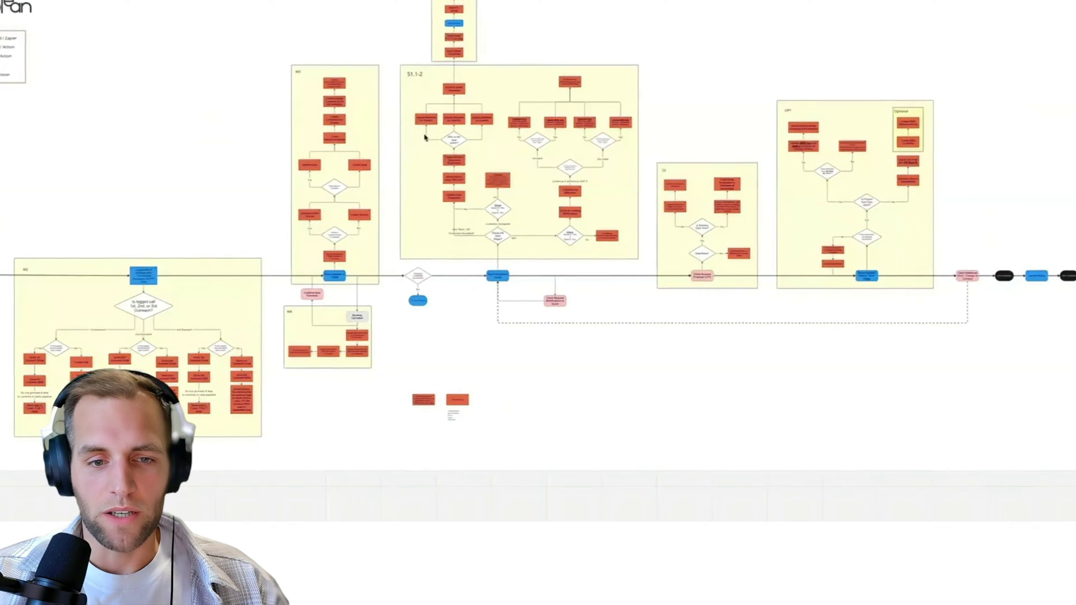
pyautogui.moveTo(684, 368); pyautogui.dragTo(319, 348)
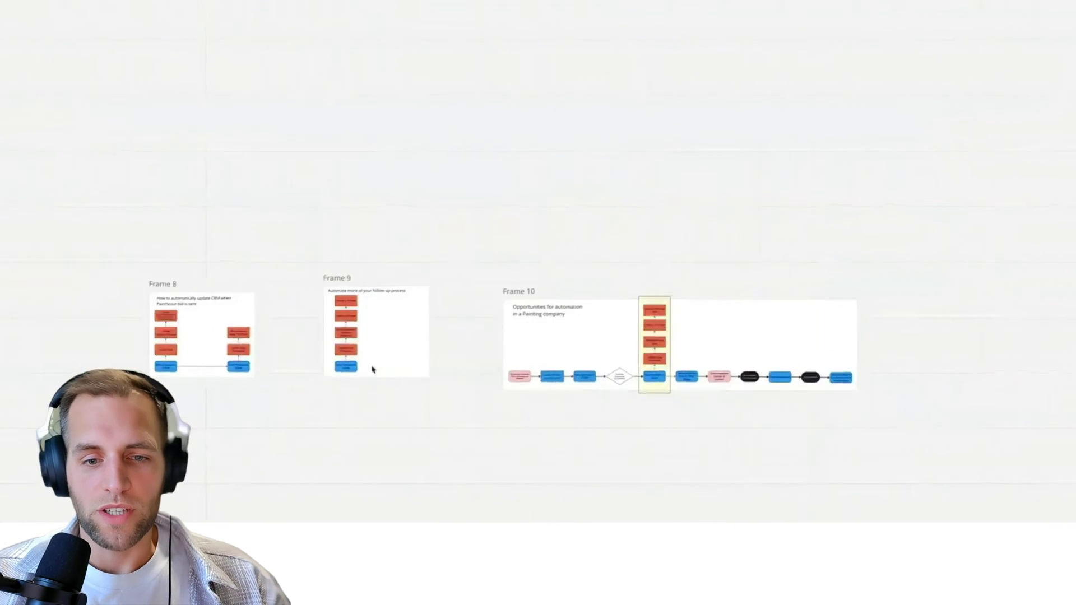
pyautogui.hscroll(5, 373, 369)
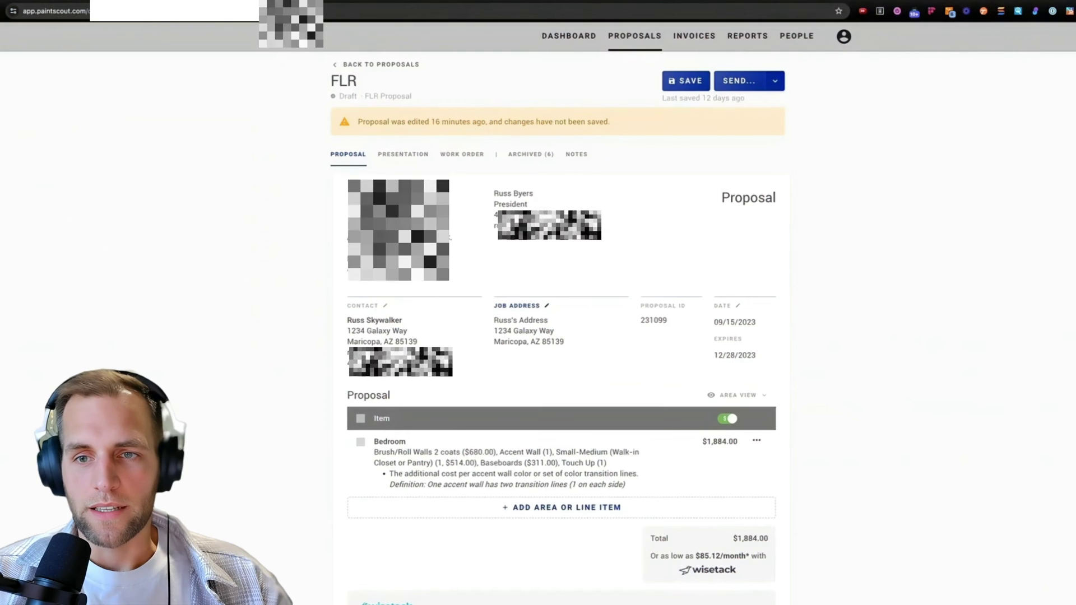
pyautogui.click(685, 80)
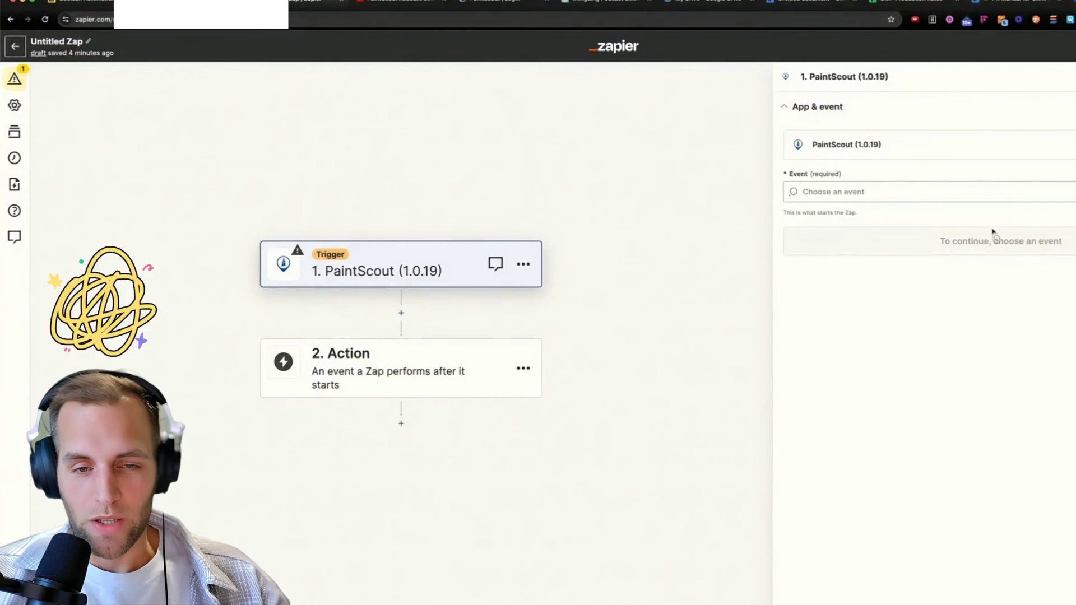
# Set the PaintScout trigger event to Quote Sent.
pyautogui.click(846, 191)
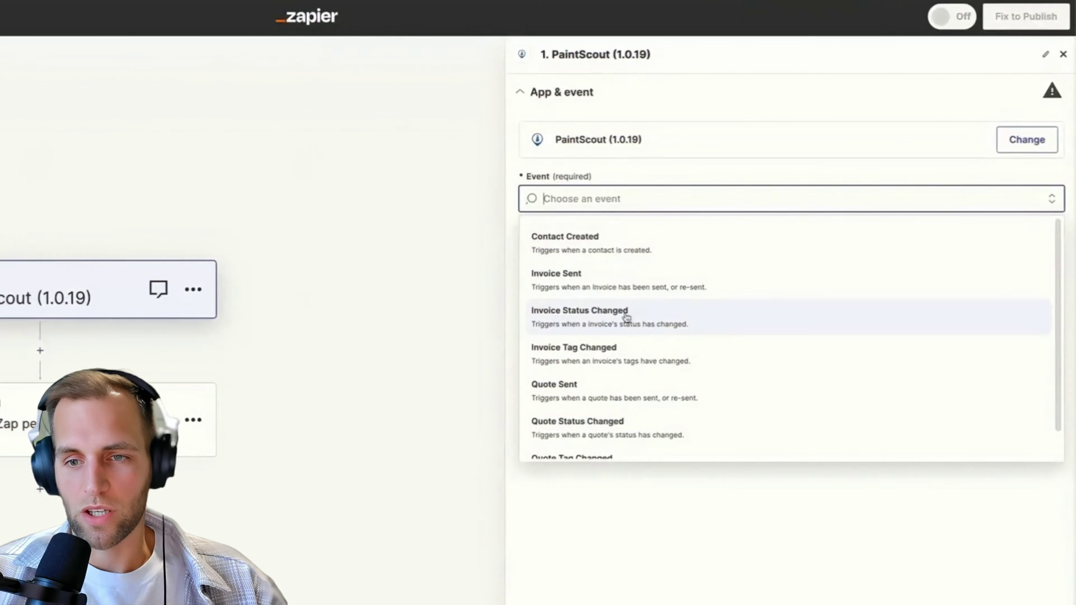
pyautogui.scroll(-1, 581, 328)
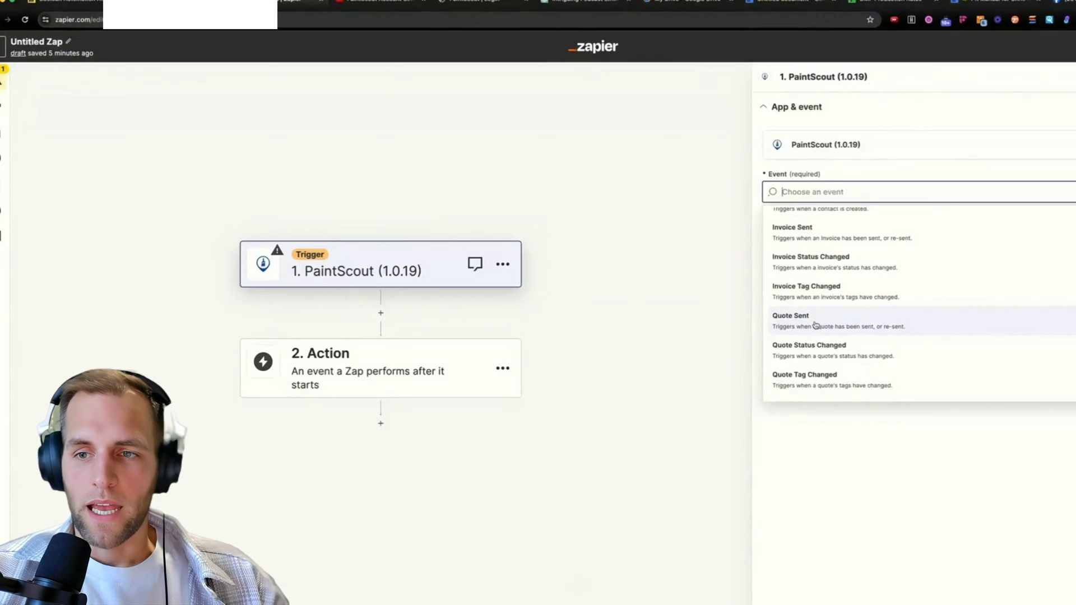
pyautogui.click(815, 325)
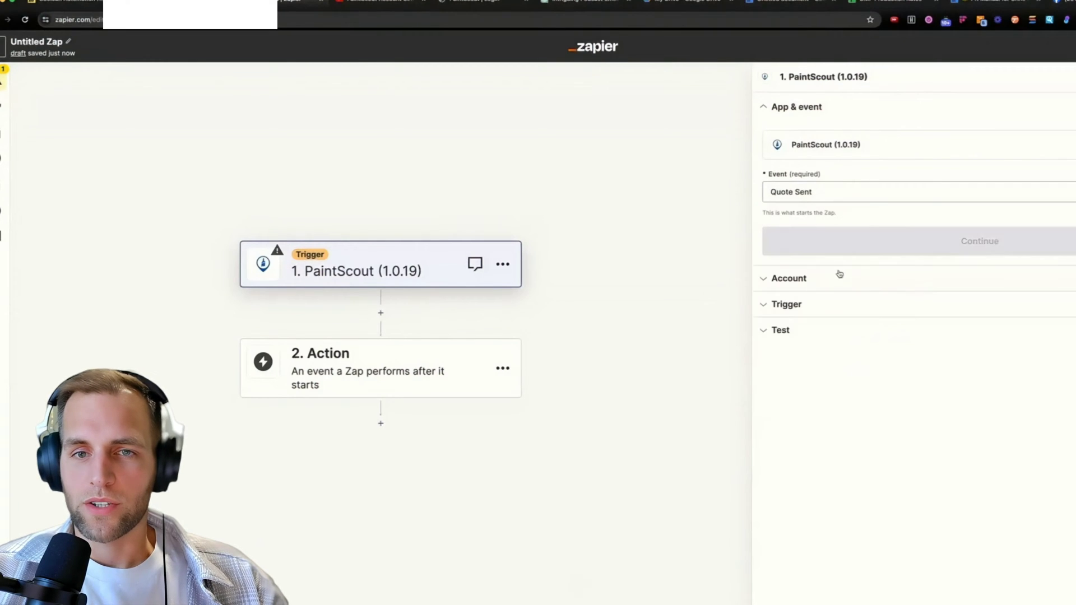
pyautogui.click(846, 249)
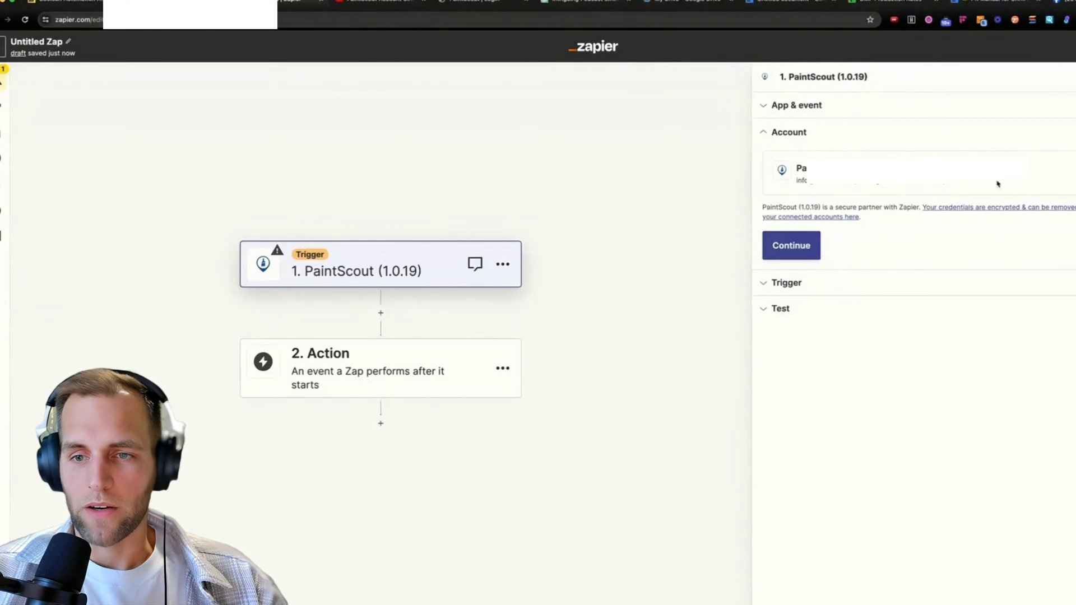
# Connect a new PaintScout account to the trigger.
pyautogui.click(1052, 190)
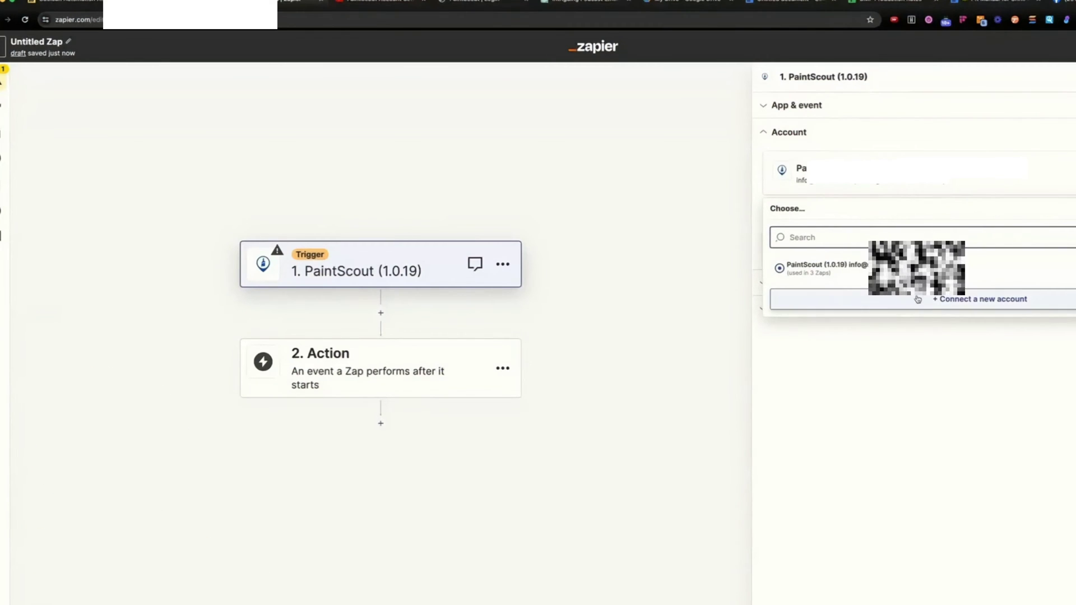
pyautogui.click(944, 301)
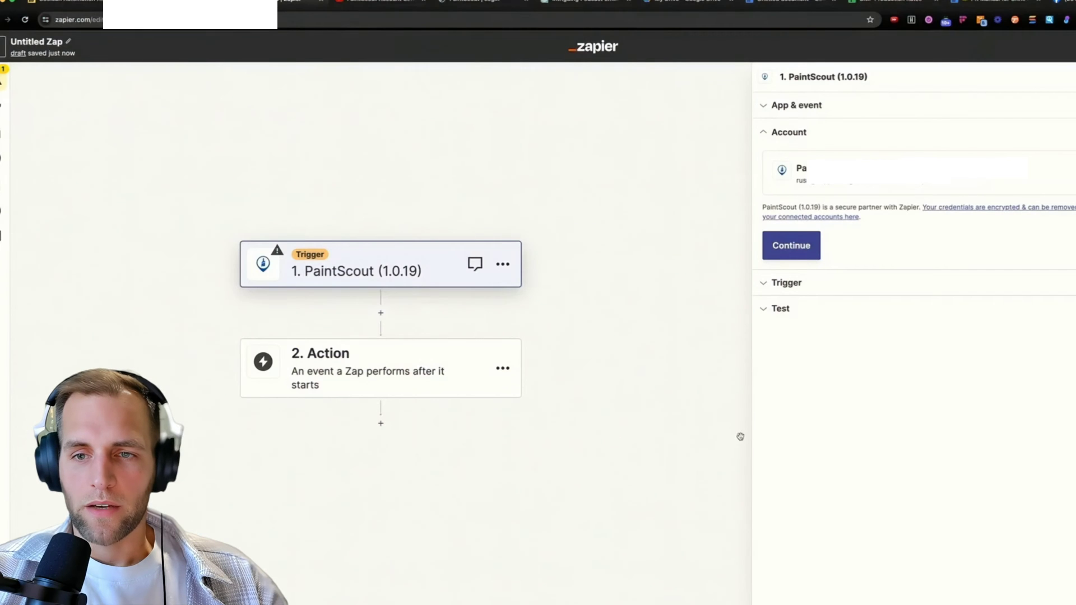
pyautogui.click(798, 253)
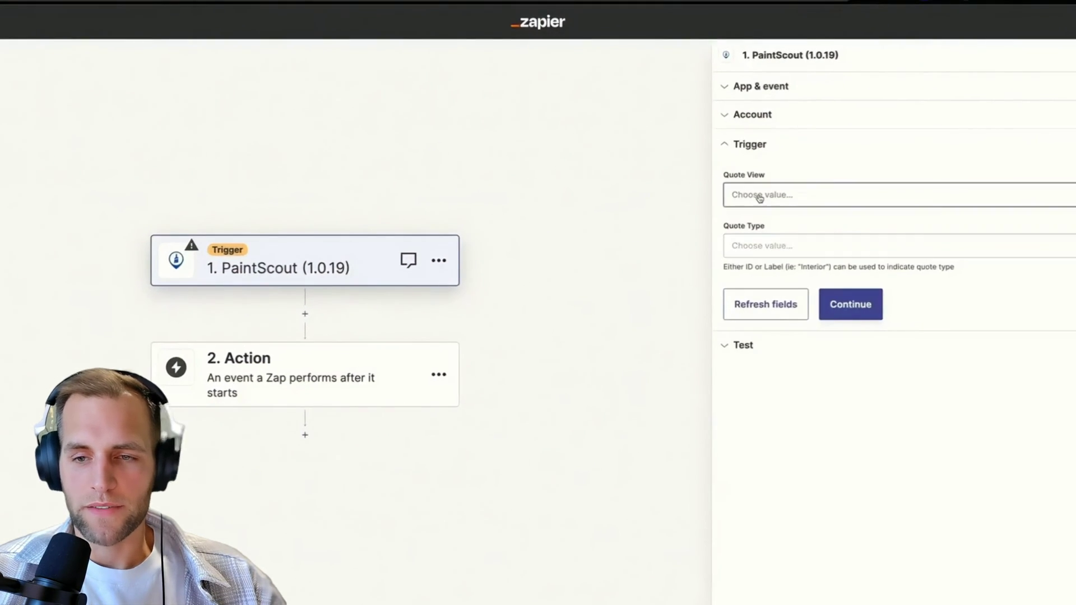
# Set the trigger's Quote View option to Quote and continue to testing.
pyautogui.click(797, 205)
pyautogui.click(747, 313)
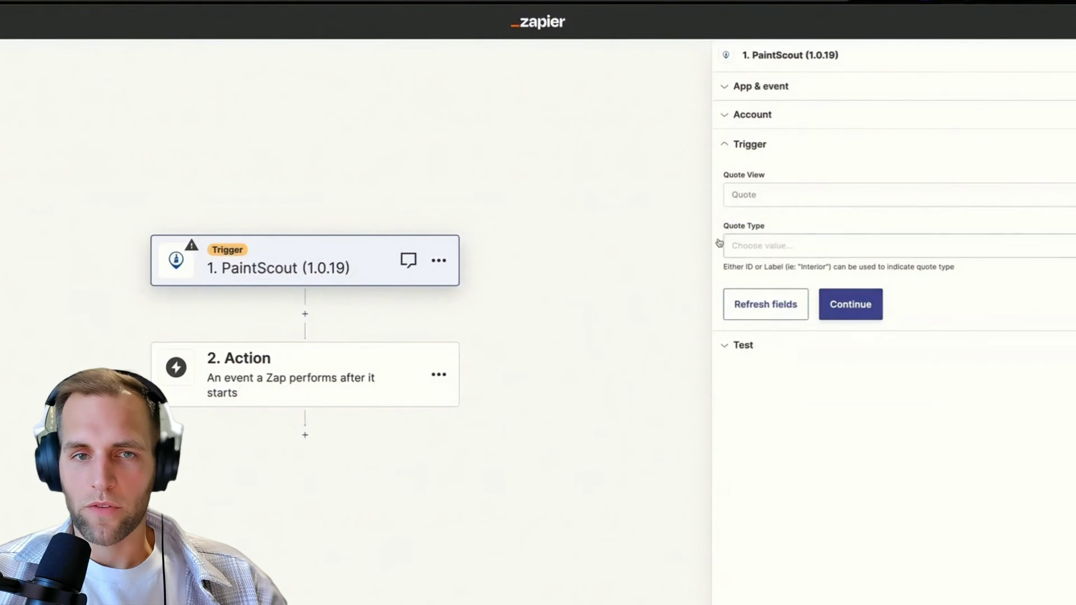
pyautogui.click(852, 314)
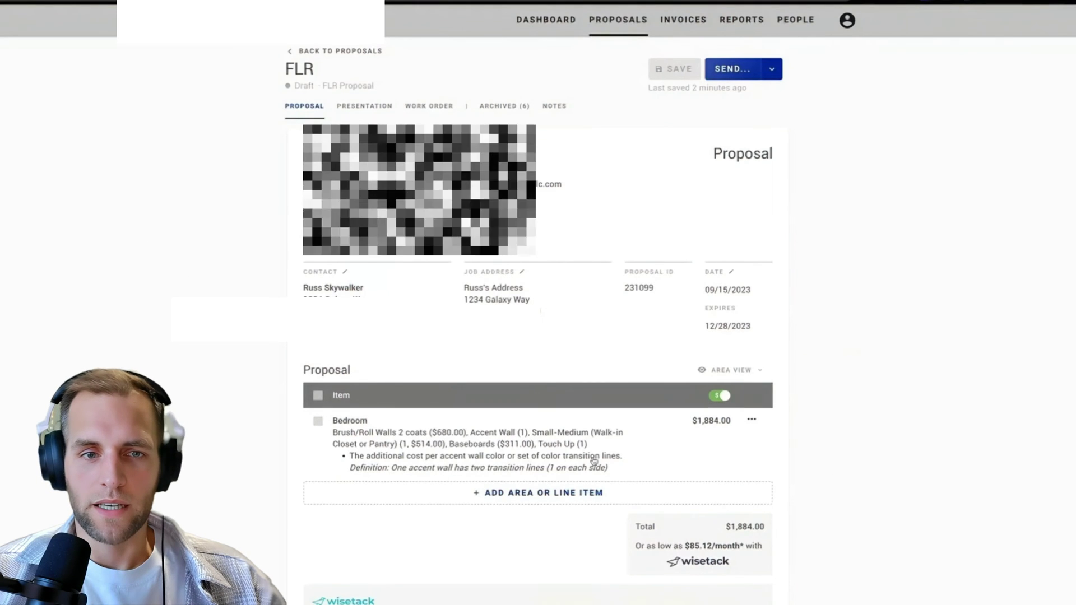
# Replace the proposal's recipient with a new e-mail address, turn off the text message, and send it.
pyautogui.click(732, 69)
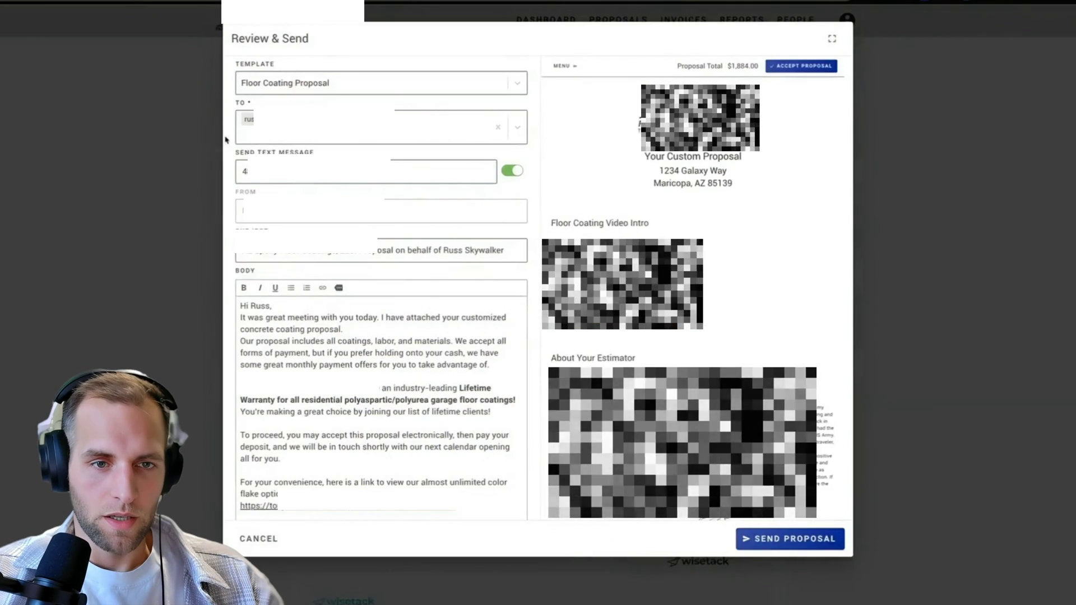
pyautogui.click(282, 123)
pyautogui.press('BackSpace')
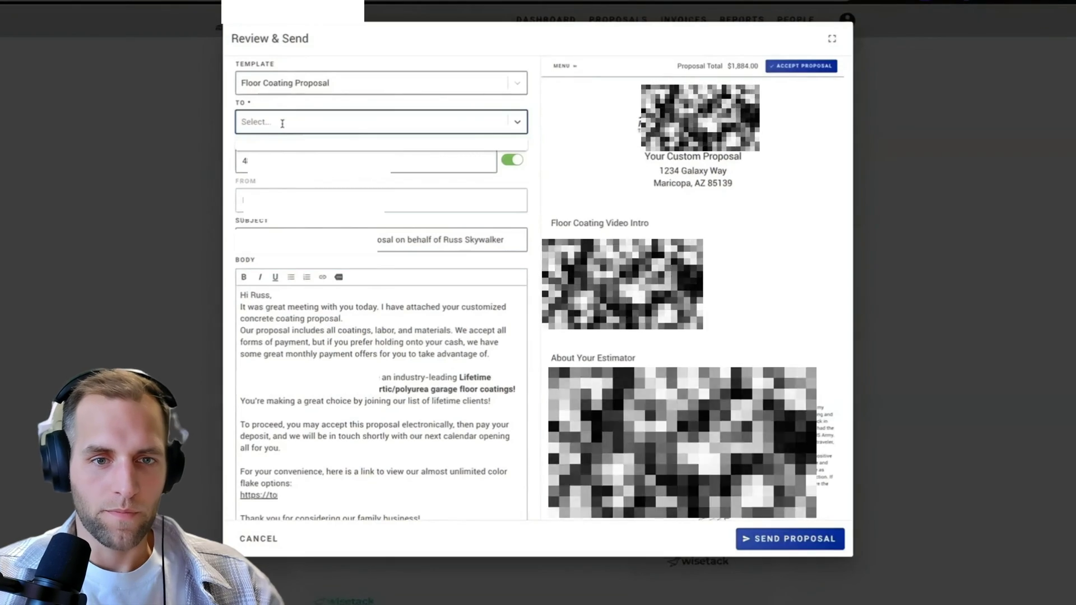
pyautogui.click(314, 147)
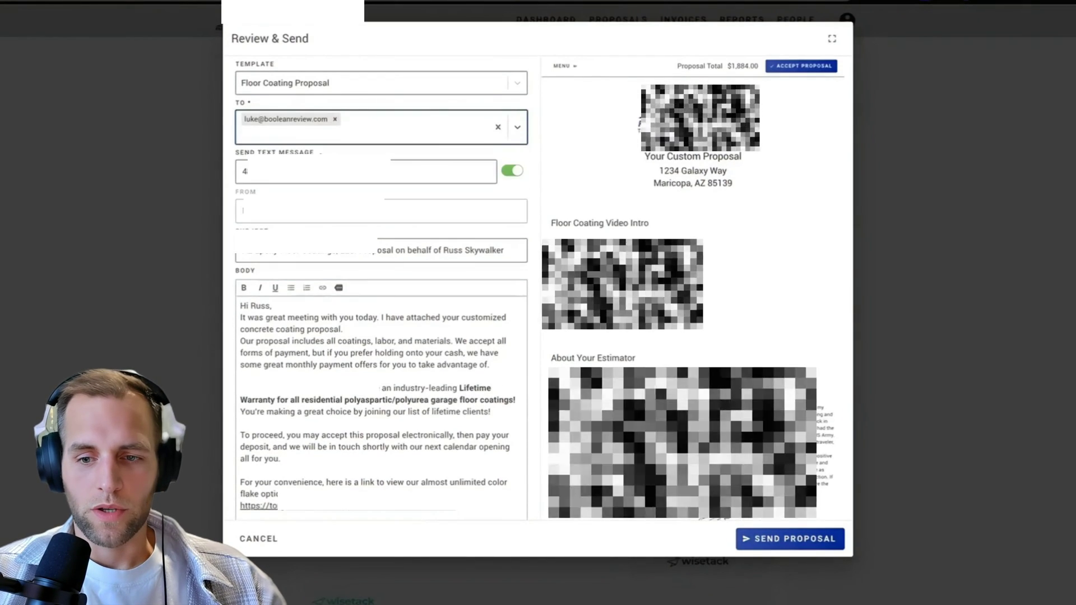
pyautogui.click(509, 172)
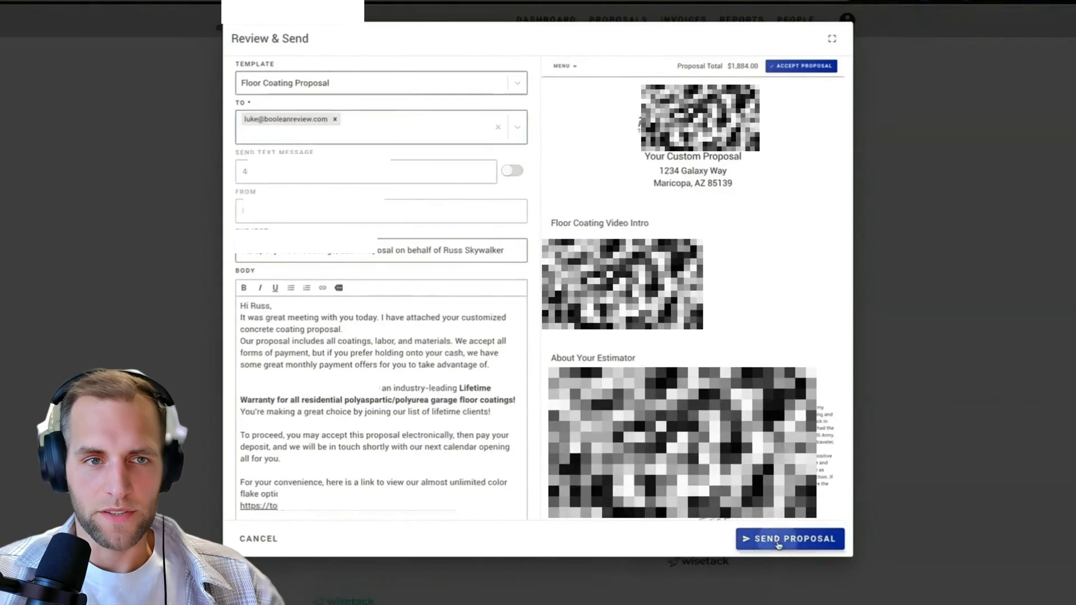
pyautogui.click(741, 539)
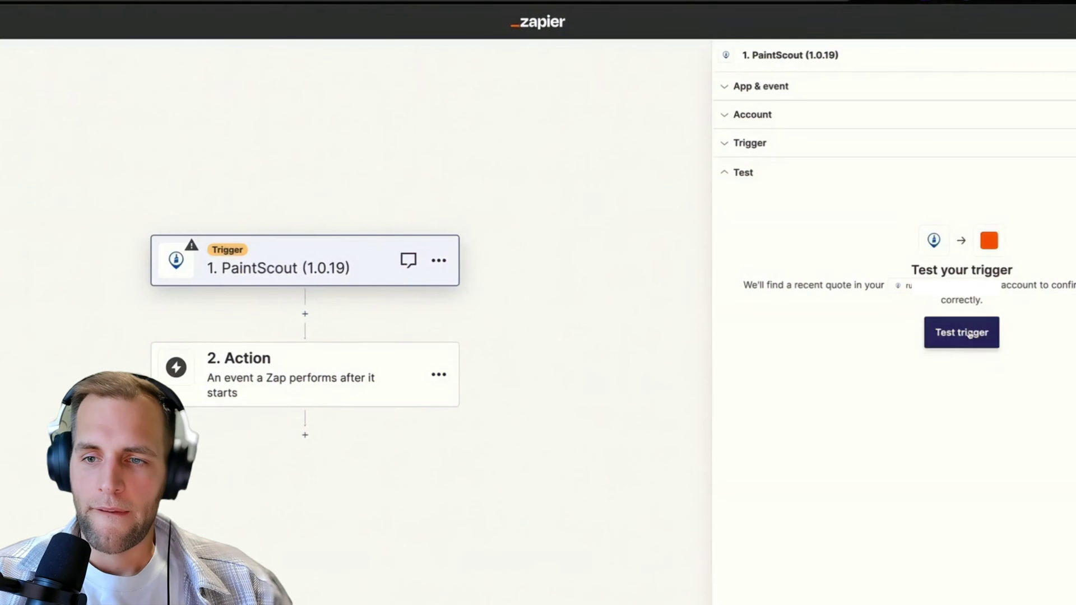
# Test the trigger, pulling in fresh records and choosing Quote D as the sample.
pyautogui.click(969, 333)
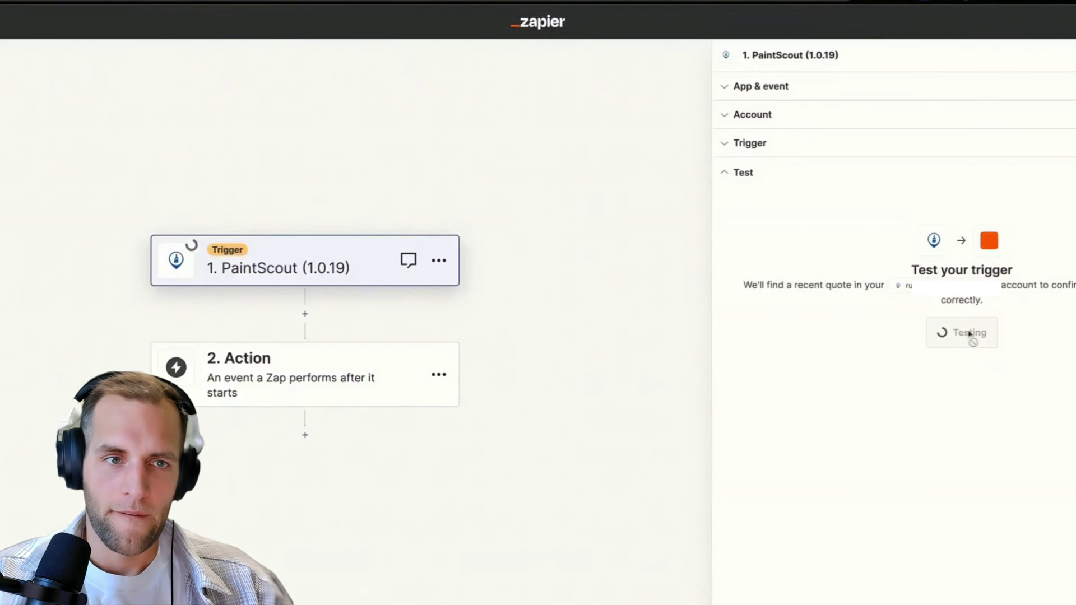
pyautogui.write('skyw')
pyautogui.click(757, 470)
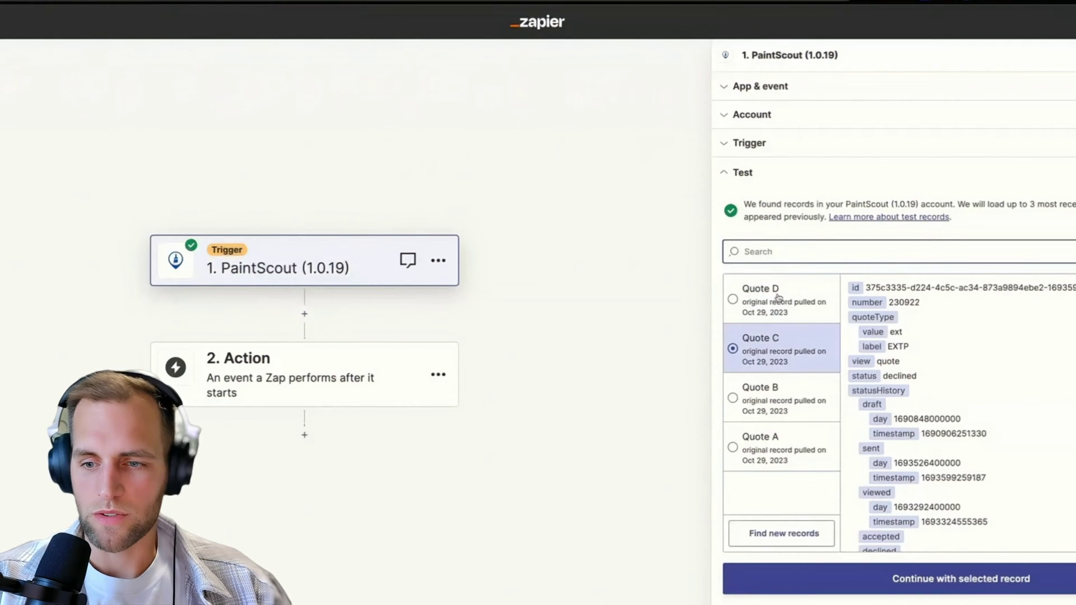
pyautogui.click(776, 300)
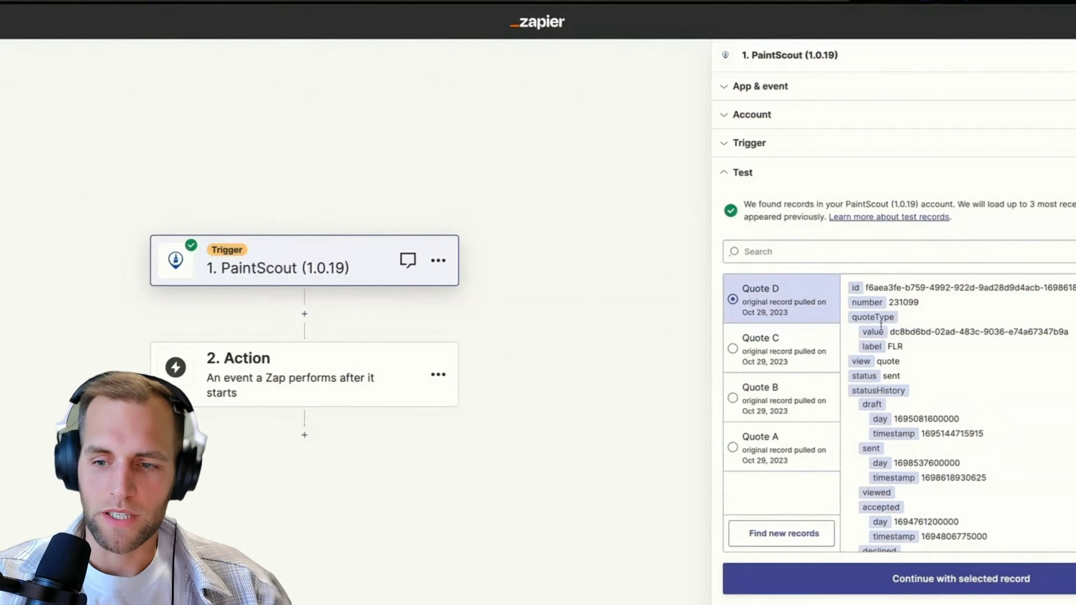
# Search Quote D's fields for the contact's last name, then switch to the Miro board.
pyautogui.click(812, 252)
pyautogui.write('skywalk')
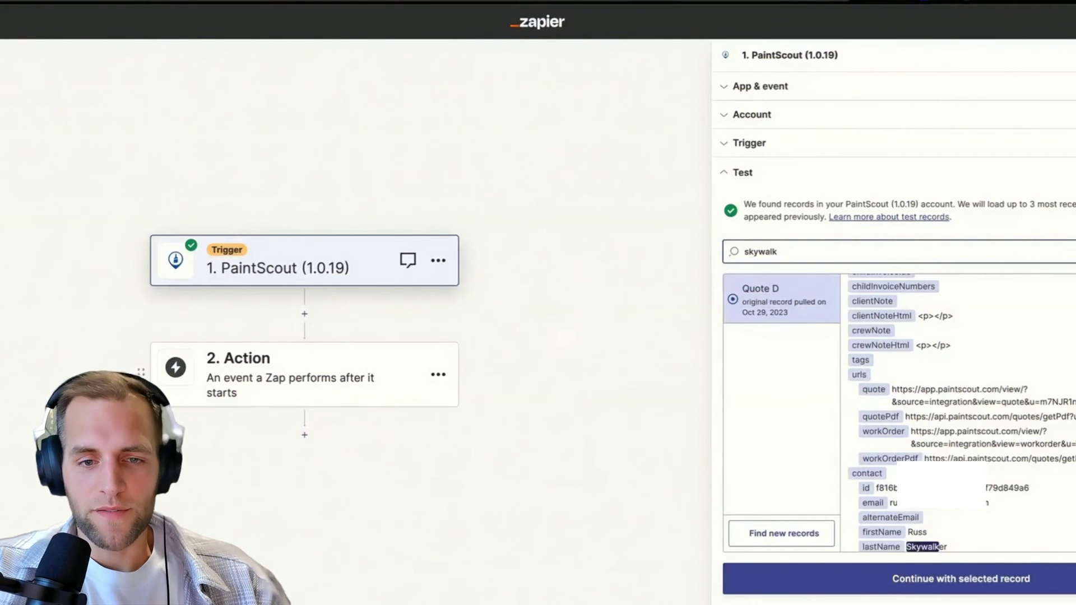
pyautogui.click(99, 6)
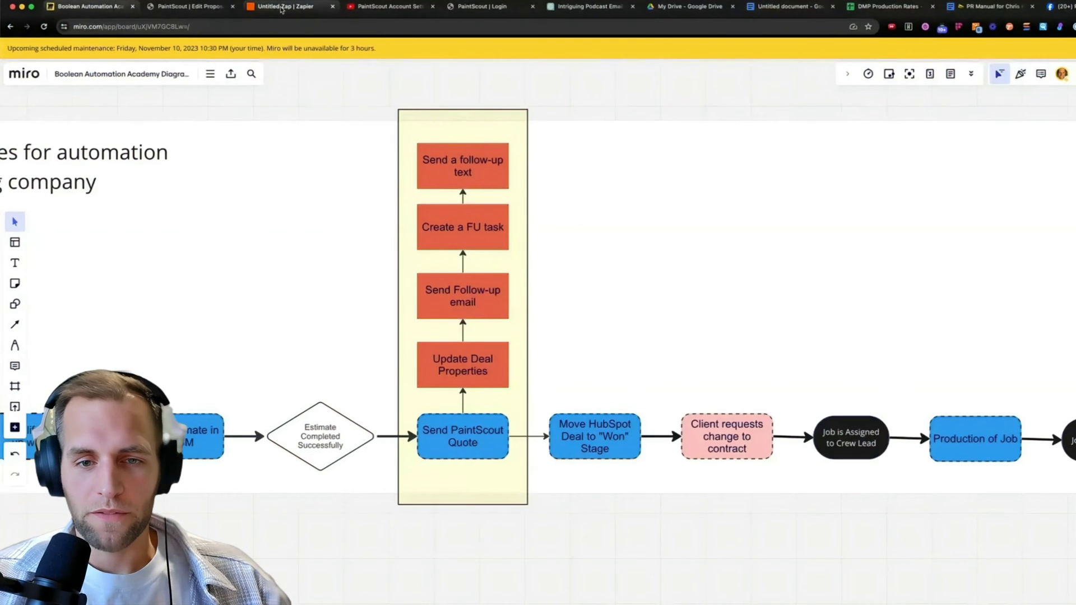
# Make the Zap's second step a HubSpot action with the Create Engagement event.
pyautogui.click(263, 11)
pyautogui.click(317, 377)
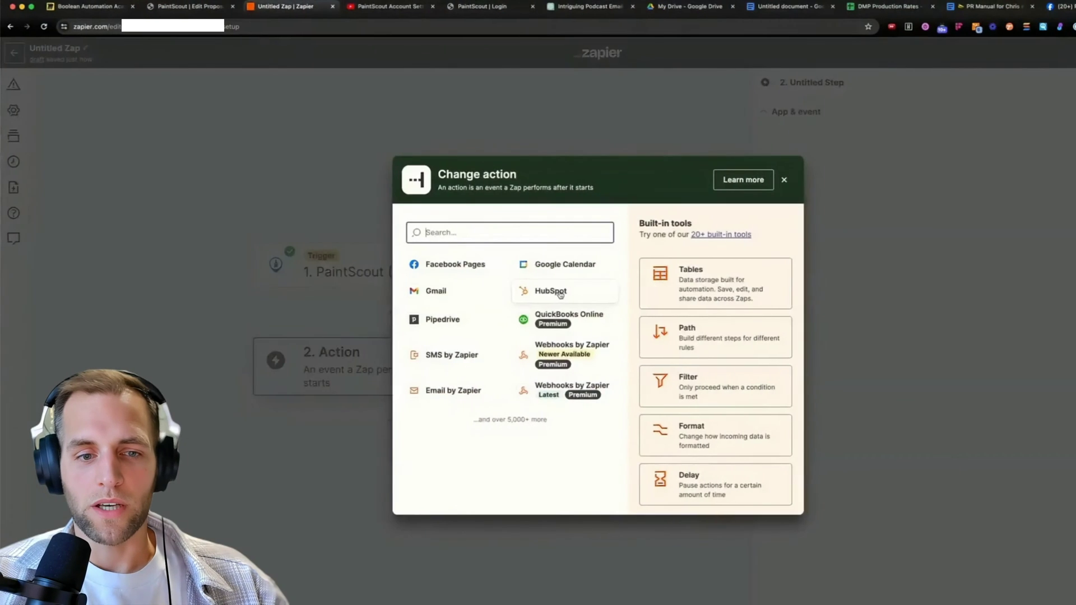
pyautogui.click(560, 226)
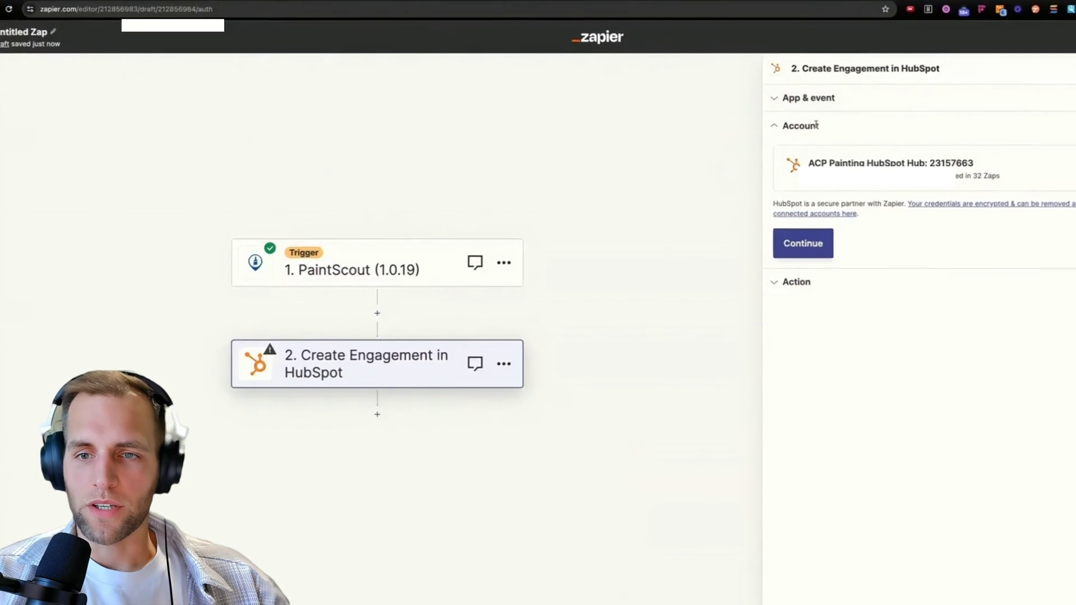
pyautogui.click(808, 98)
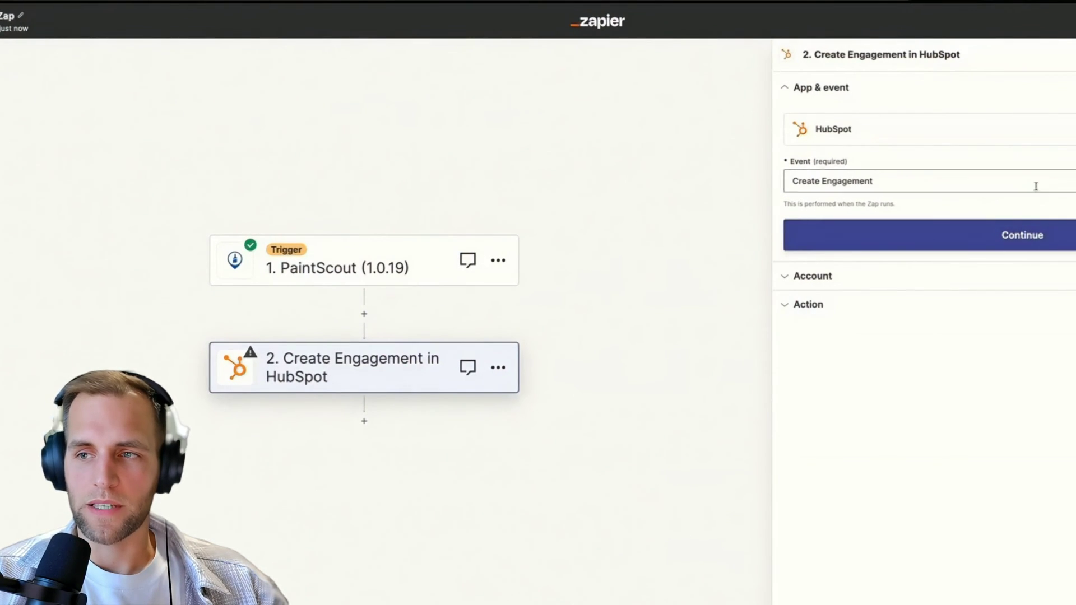
# Rename the HubSpot step from 'Create Engagement in HubSpot' to 'Create FU Task in HubSpot'.
pyautogui.click(864, 180)
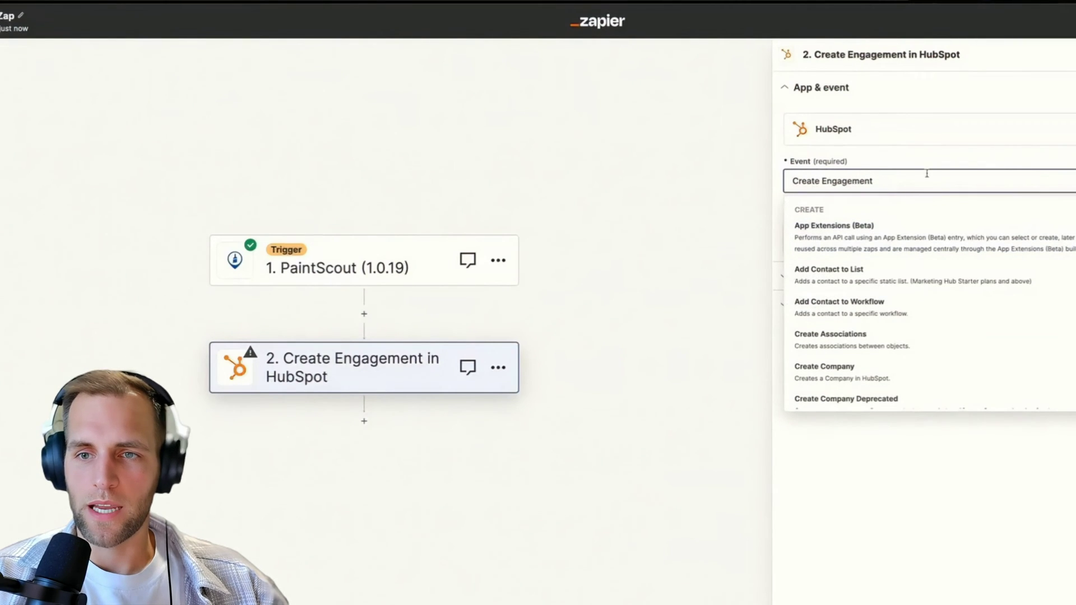
pyautogui.click(887, 56)
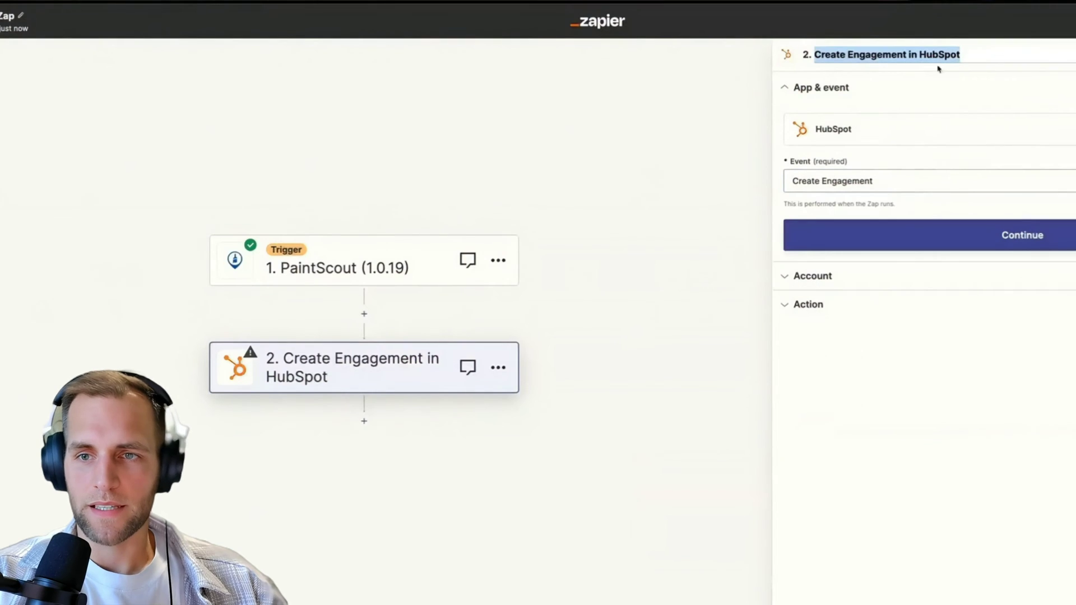
pyautogui.click(849, 56)
pyautogui.doubleClick(909, 57)
pyautogui.write('FU Task')
# Keep the connected HubSpot account and set Engagement Type to Task.
pyautogui.click(830, 236)
pyautogui.click(830, 240)
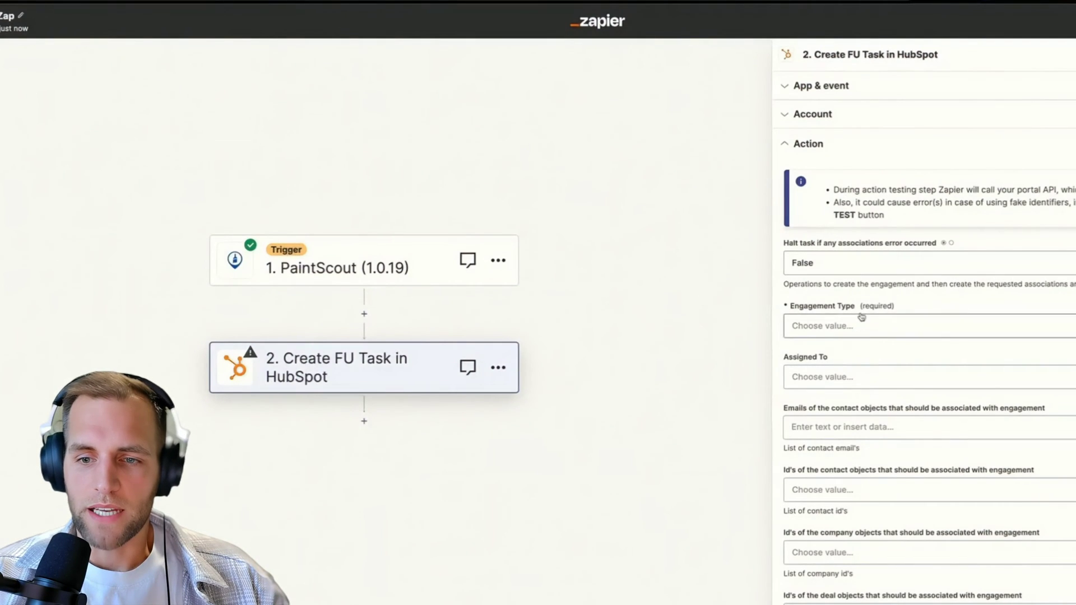
pyautogui.click(823, 319)
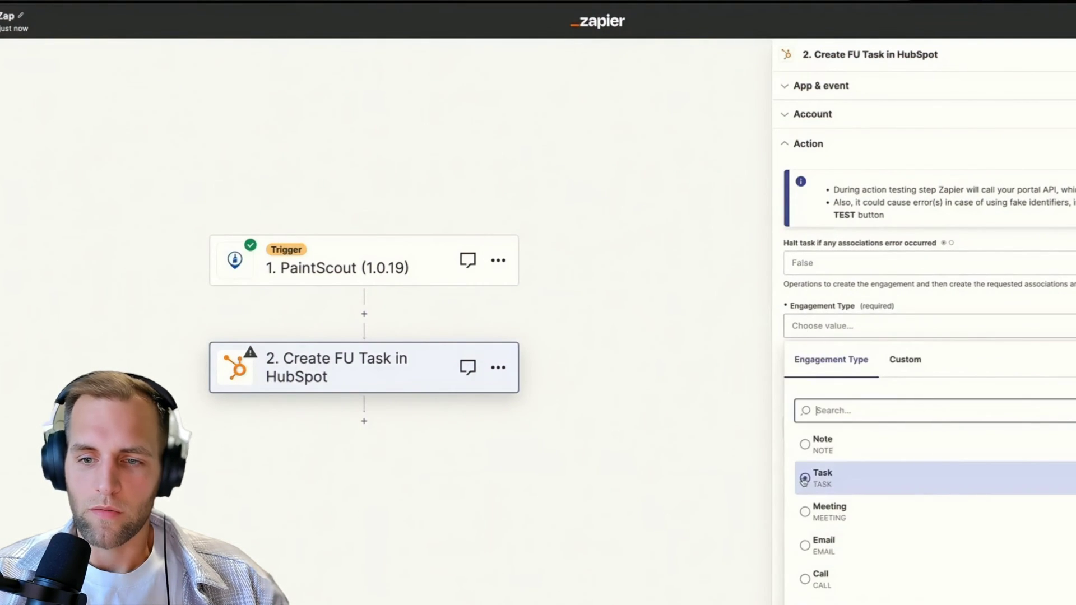
pyautogui.click(809, 481)
# Assign the task to the Owner - Email value from the PaintScout trigger.
pyautogui.click(828, 377)
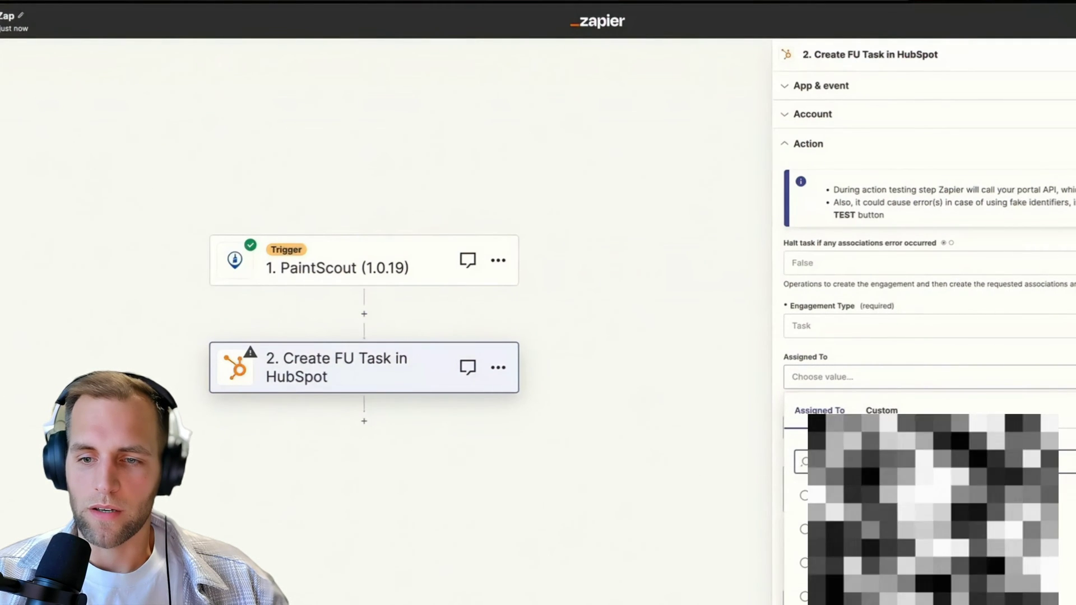
pyautogui.click(881, 410)
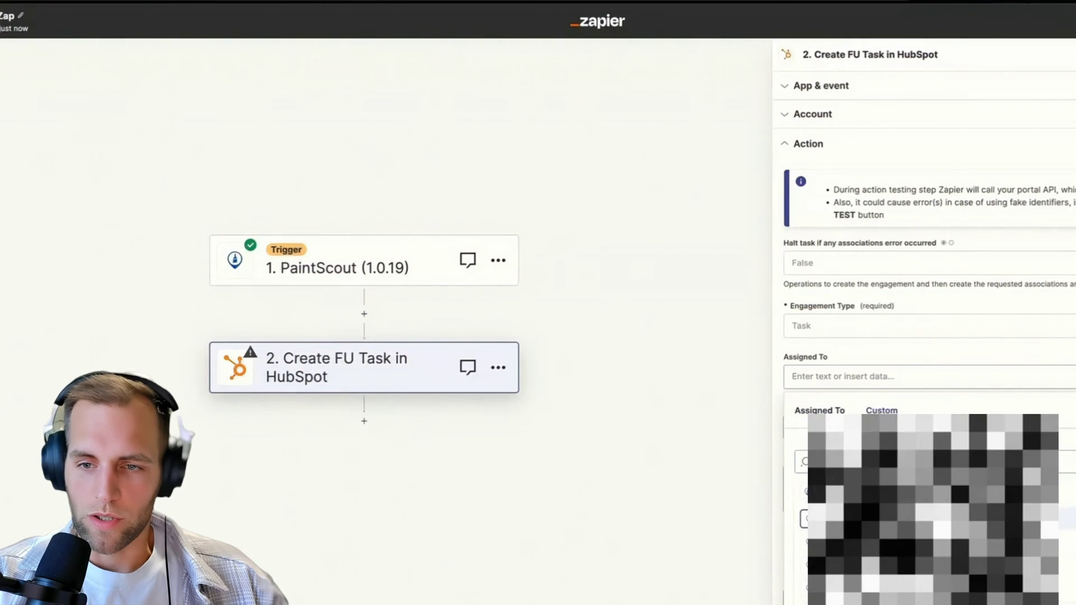
pyautogui.scroll(-2, 861, 348)
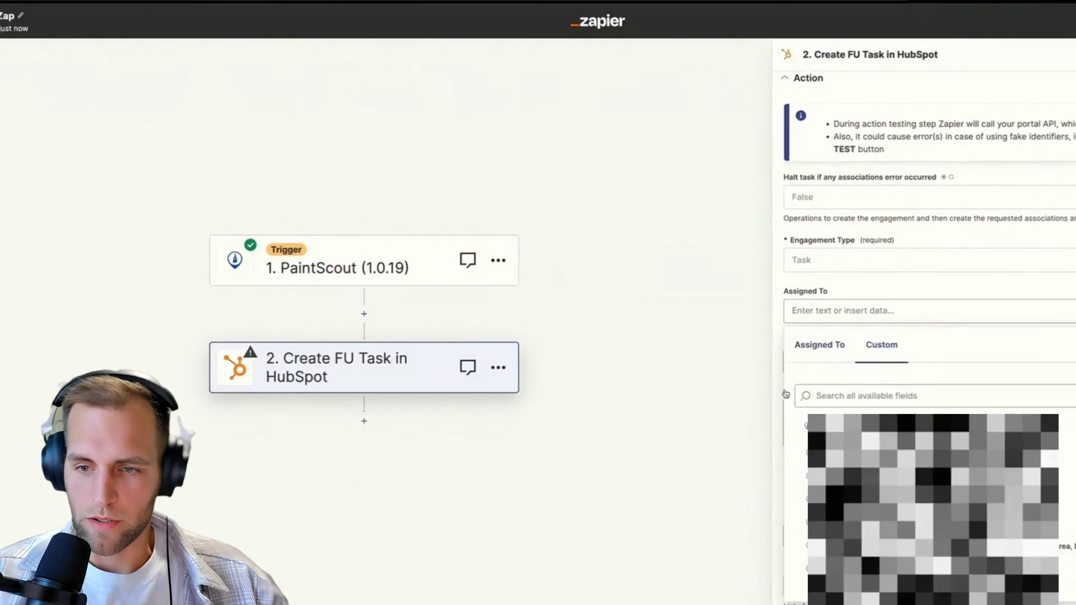
pyautogui.click(861, 353)
pyautogui.write('owner')
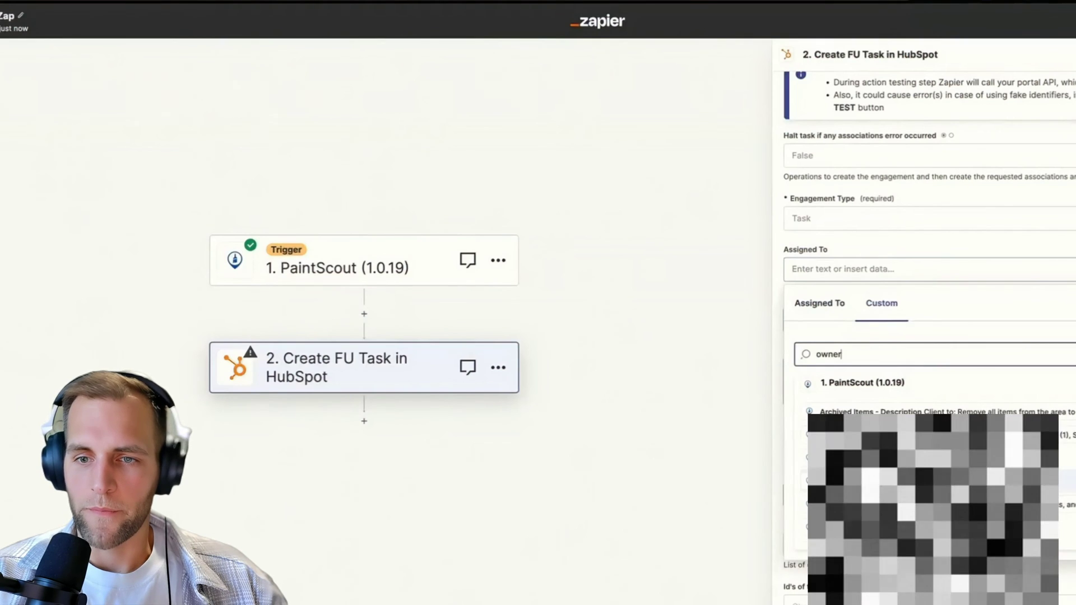
pyautogui.click(805, 481)
pyautogui.click(821, 284)
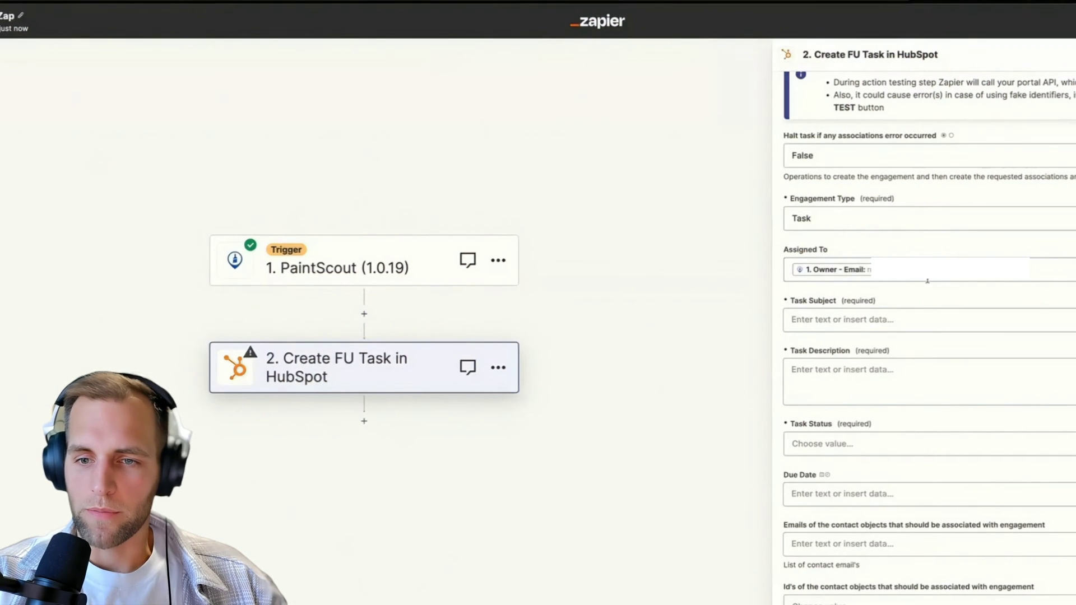
# Set the task subject to 'FU with' plus the contact's first name and 'Regarding Quote'.
pyautogui.click(818, 322)
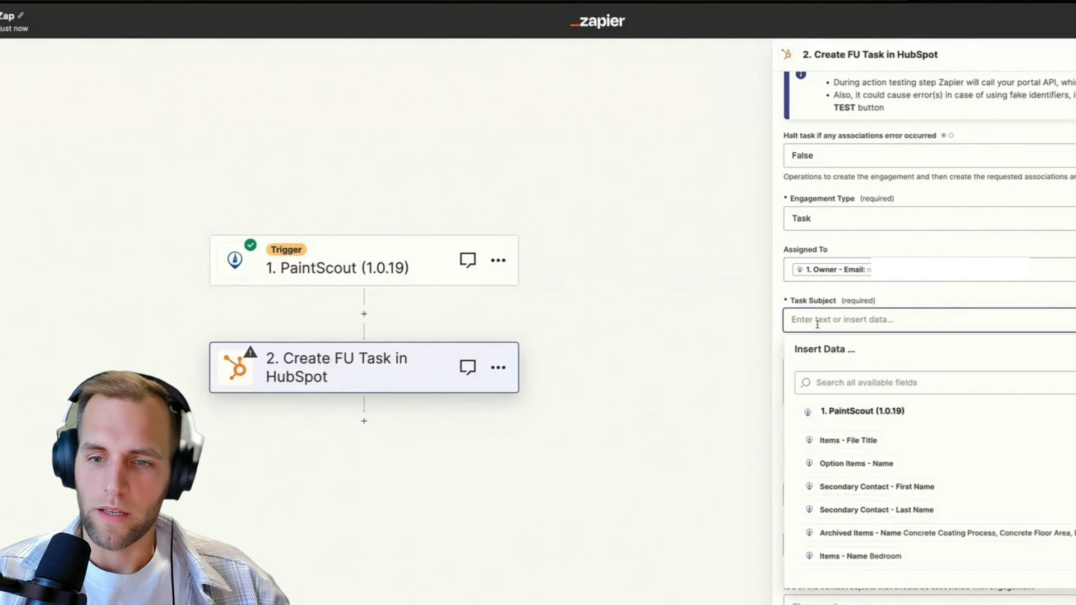
pyautogui.write('FU')
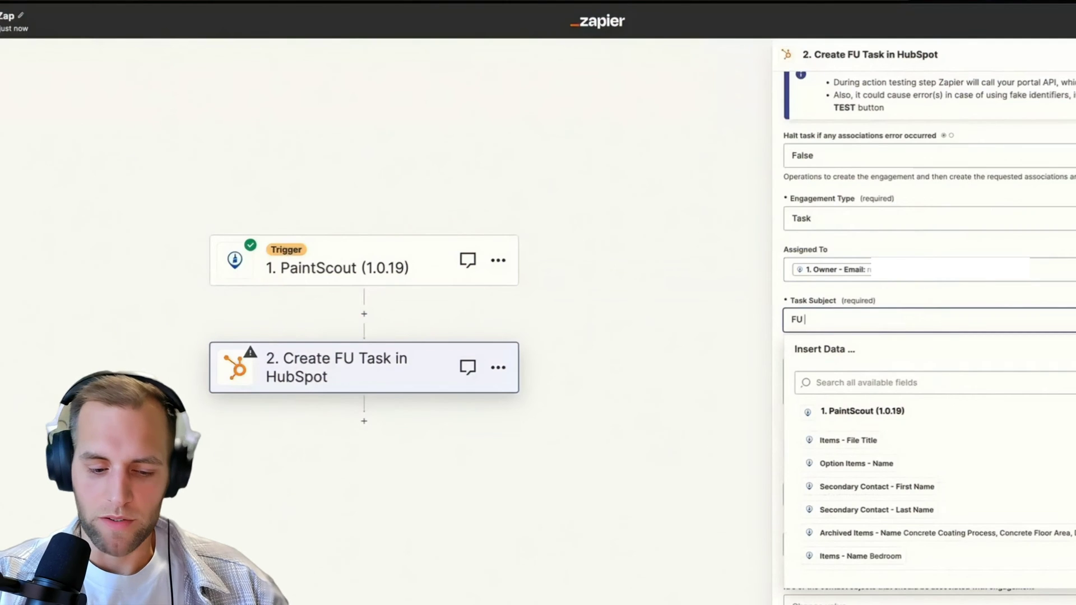
pyautogui.write(' with')
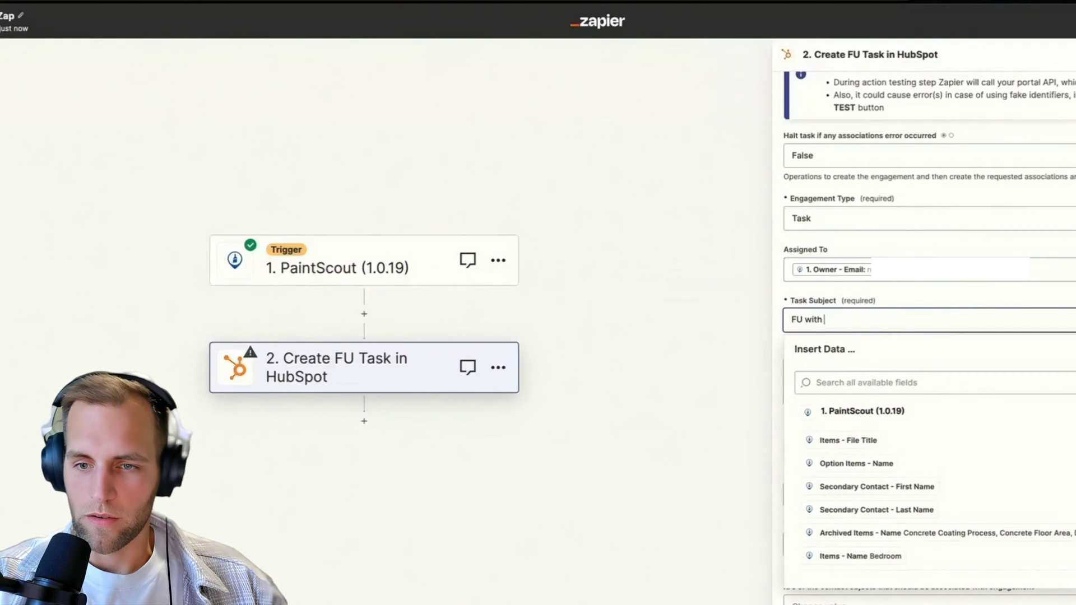
pyautogui.click(840, 382)
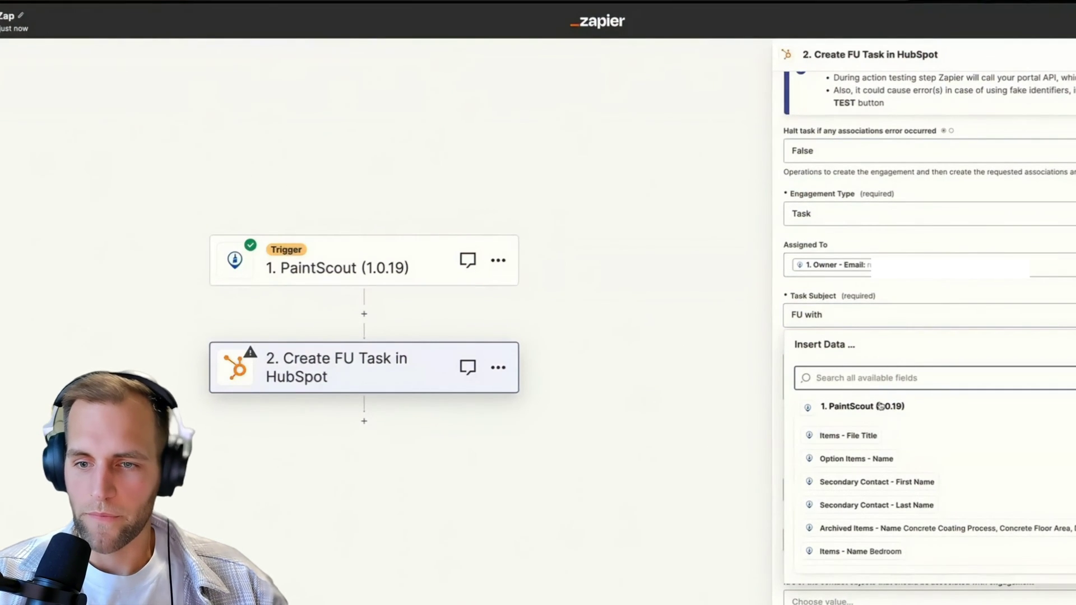
pyautogui.write('primary')
pyautogui.hotkey('ctrl', 'a')
pyautogui.write('contact f')
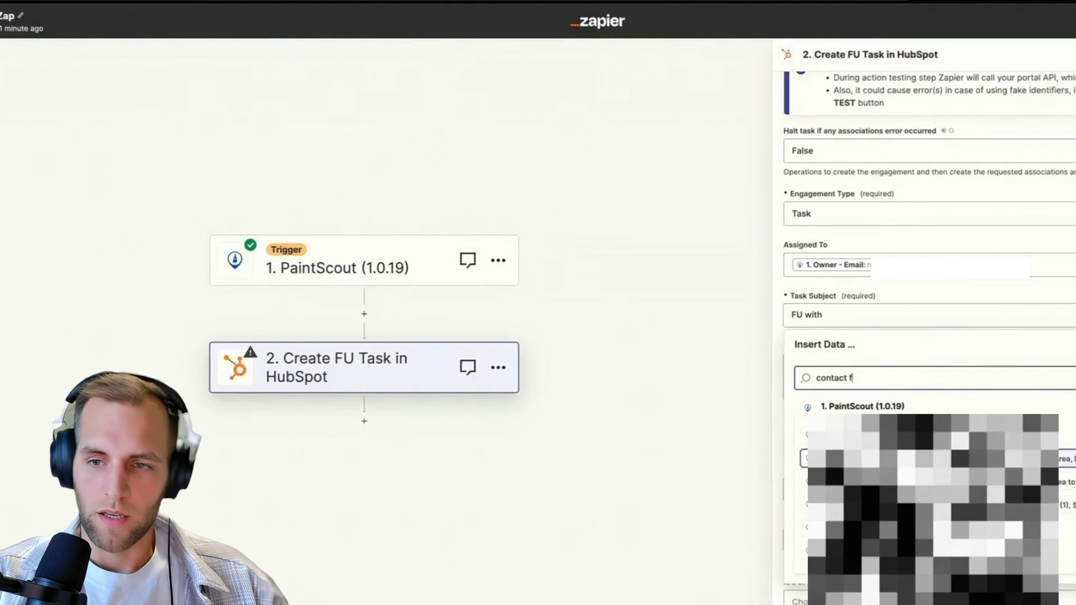
pyautogui.click(981, 431)
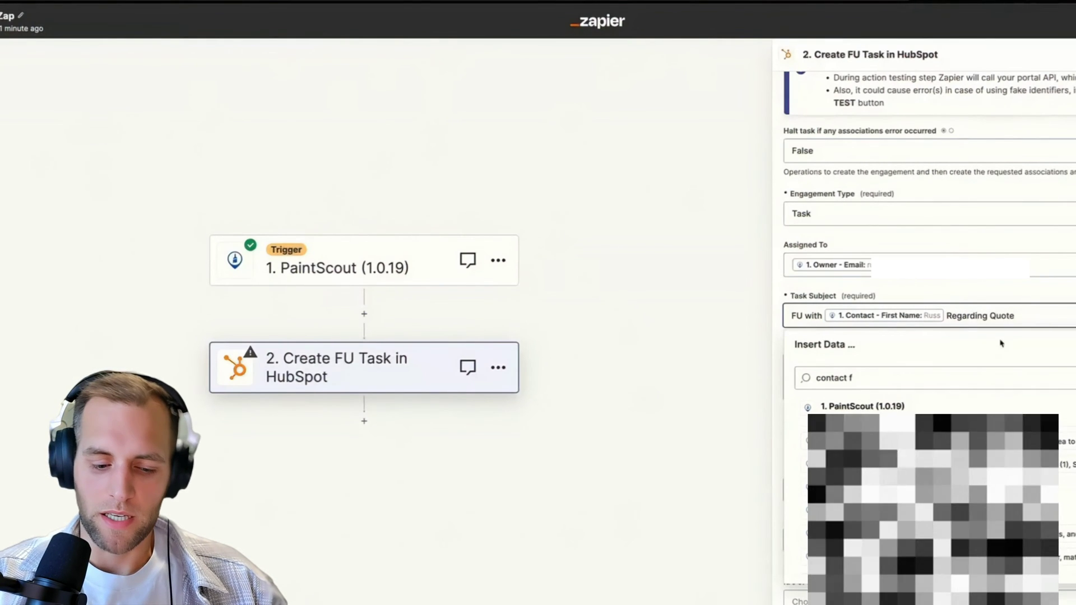
# Describe the task as '2-day follow-up with client', set status Not Started, and leave Due Date empty.
pyautogui.click(807, 367)
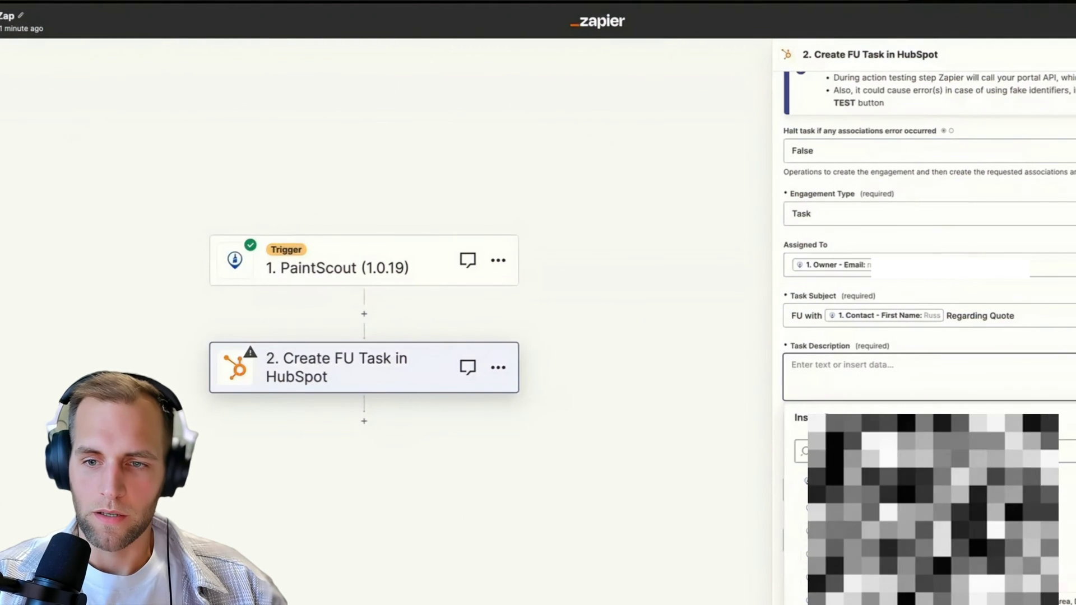
pyautogui.write('2-day follow-up with client')
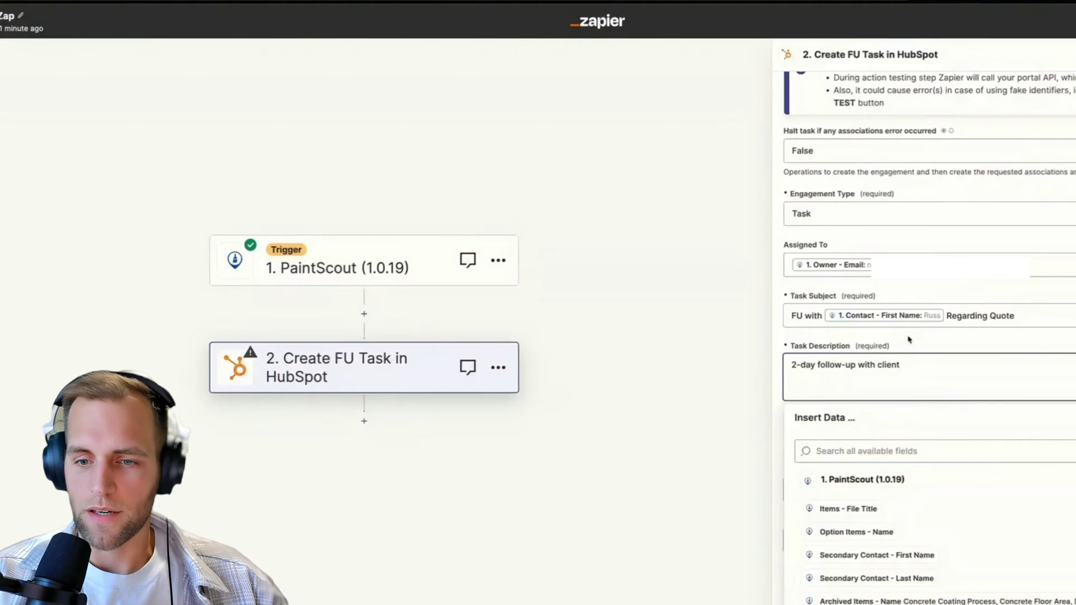
pyautogui.click(908, 340)
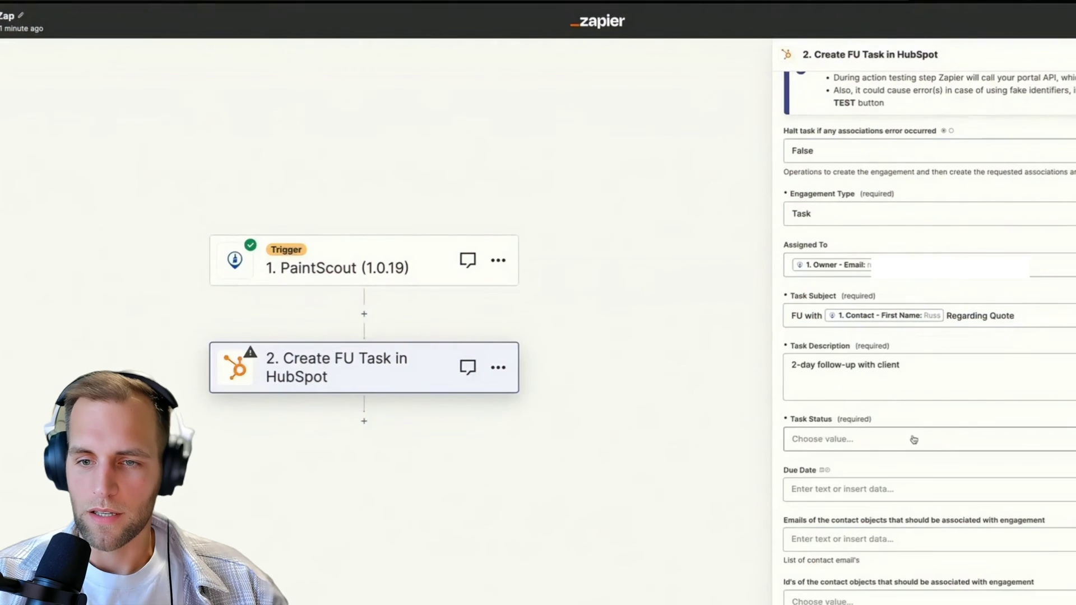
pyautogui.click(896, 443)
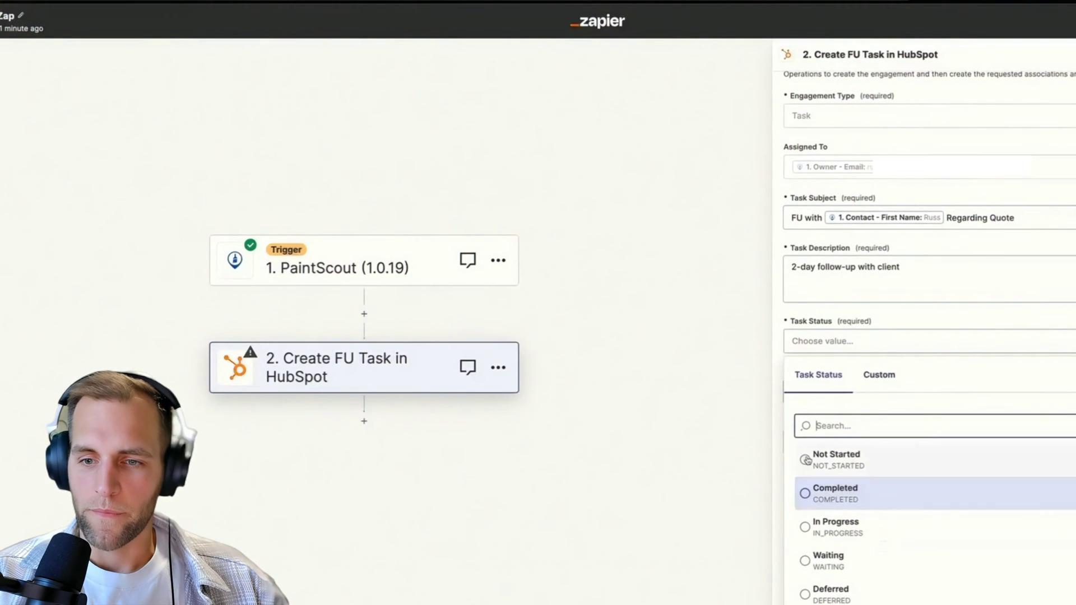
pyautogui.click(836, 458)
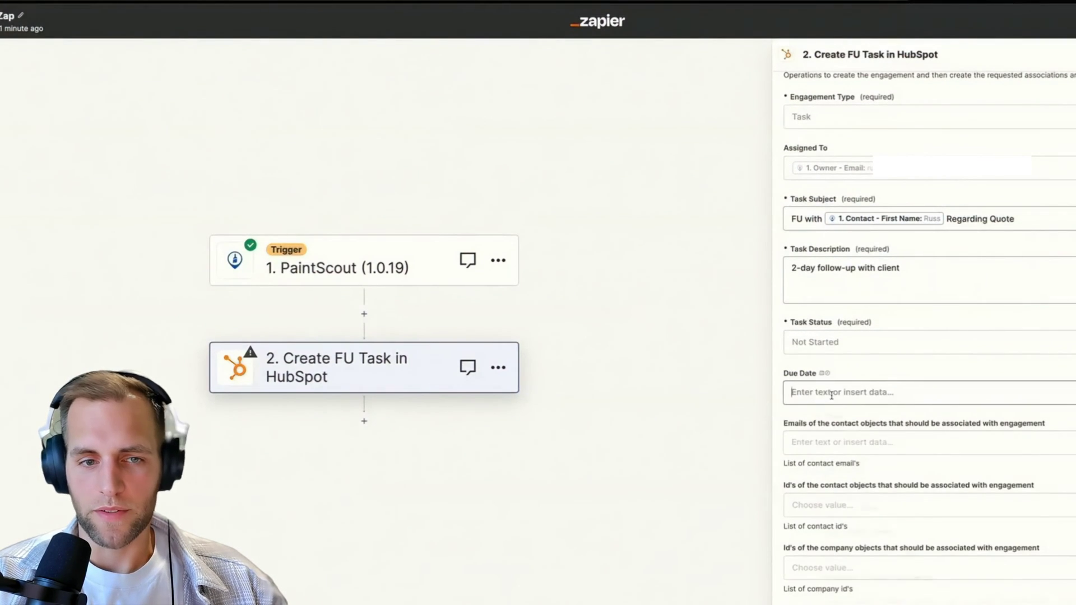
pyautogui.click(831, 394)
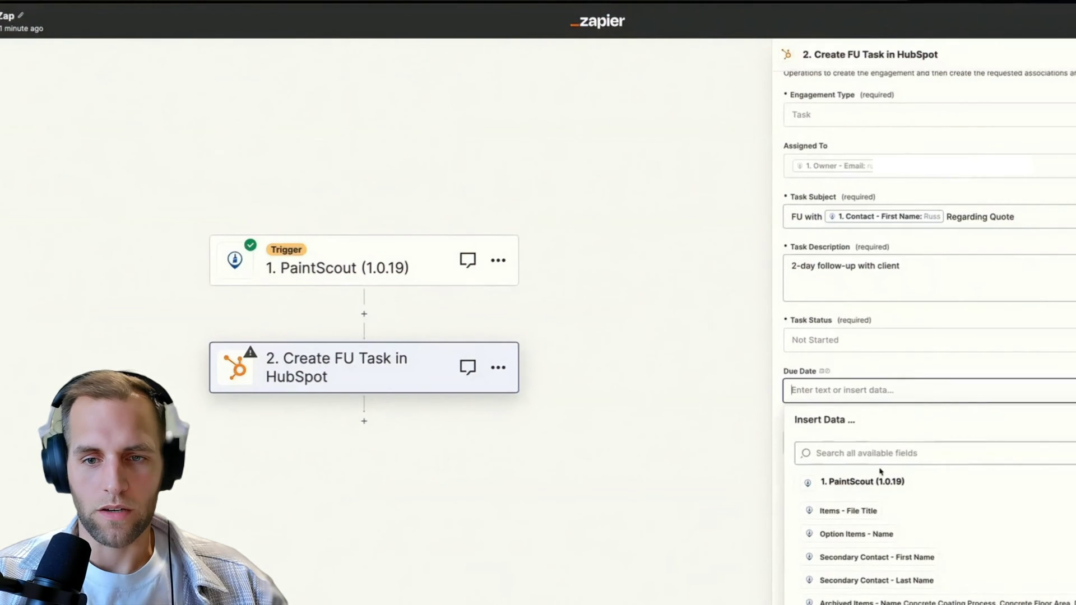
pyautogui.click(744, 442)
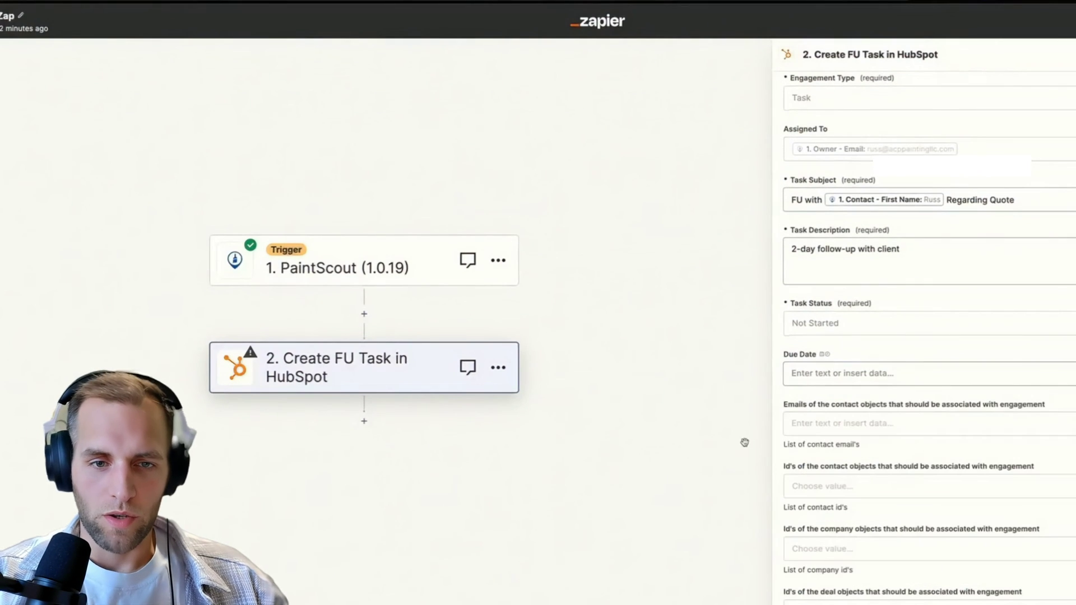
# Insert a Formatter by Zapier step between the PaintScout trigger and the HubSpot task.
pyautogui.click(363, 317)
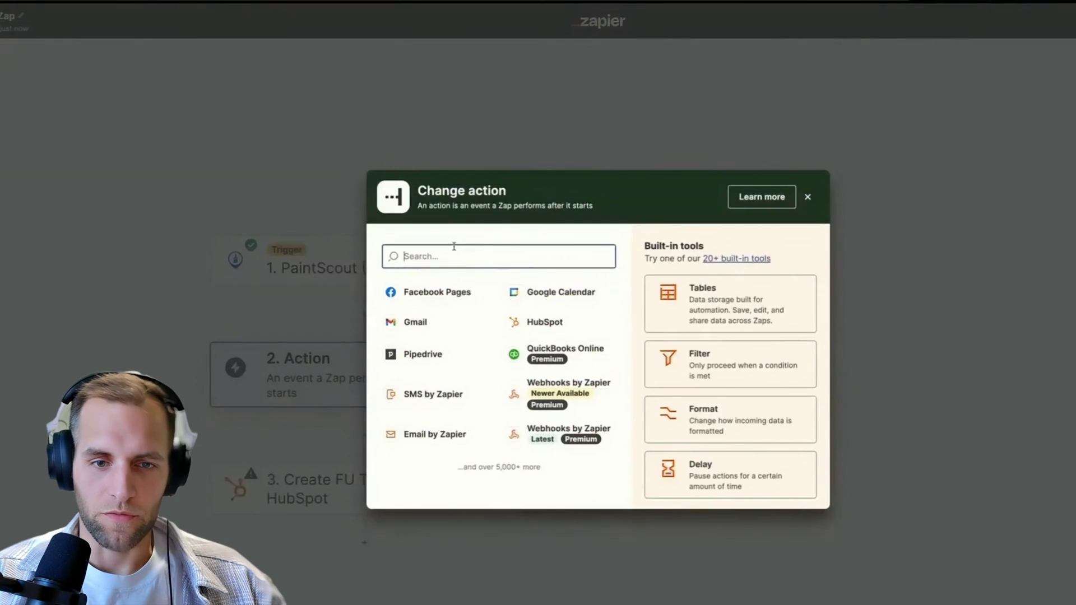
pyautogui.write('form')
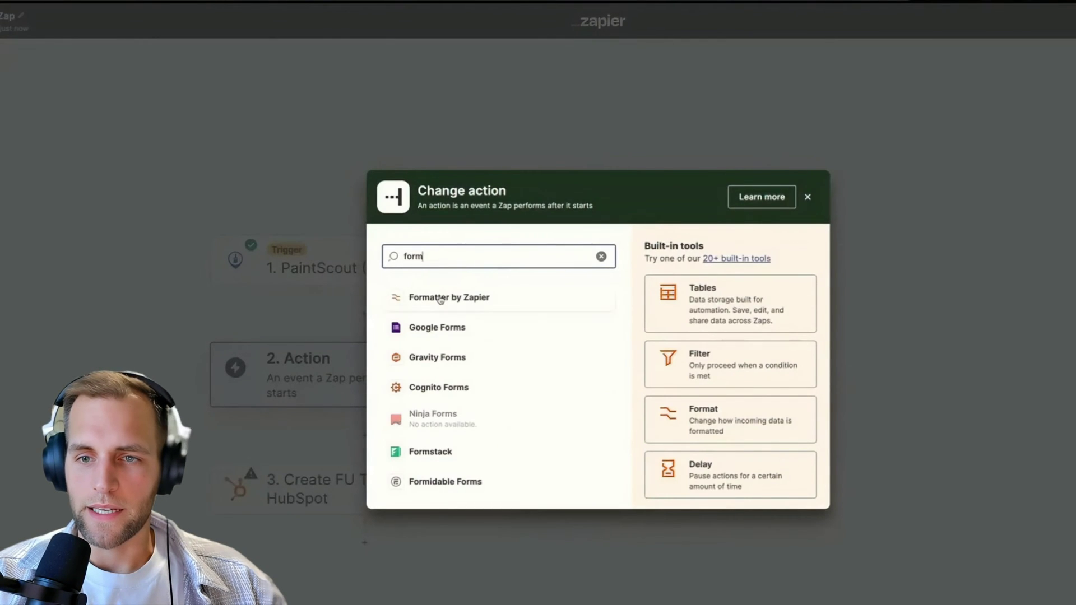
pyautogui.click(440, 300)
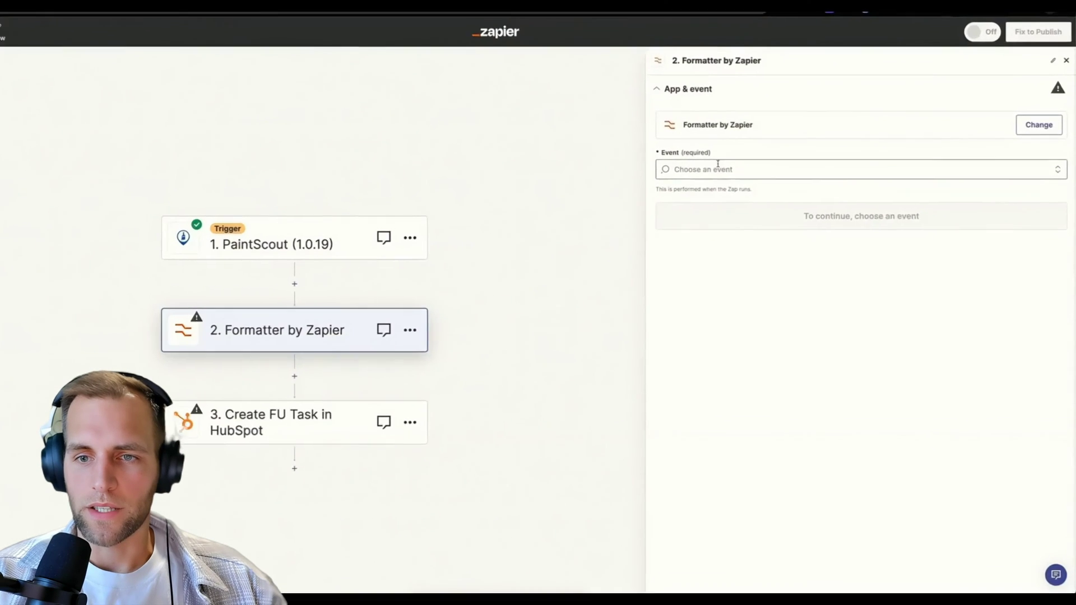
# Set the Formatter event to Date / Time with the Add/Subtract Time transform.
pyautogui.click(717, 187)
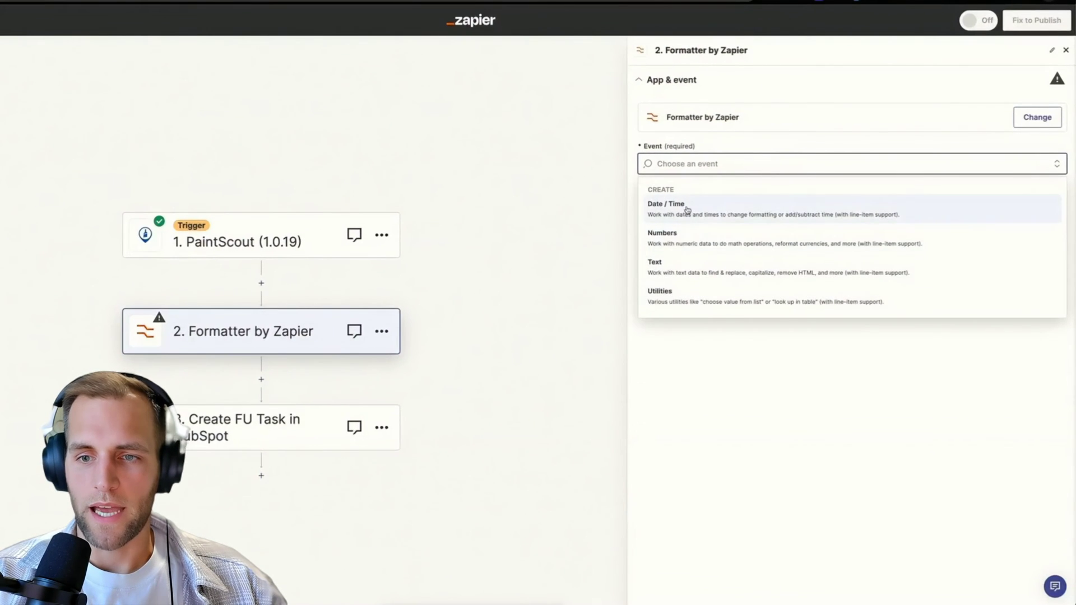
pyautogui.click(686, 210)
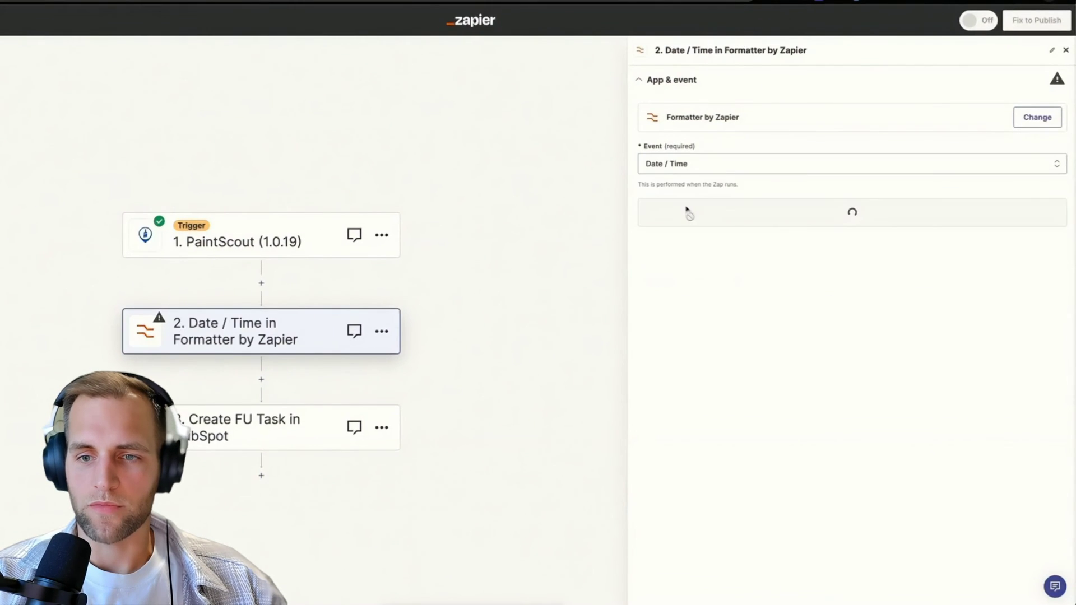
pyautogui.click(682, 224)
pyautogui.click(680, 149)
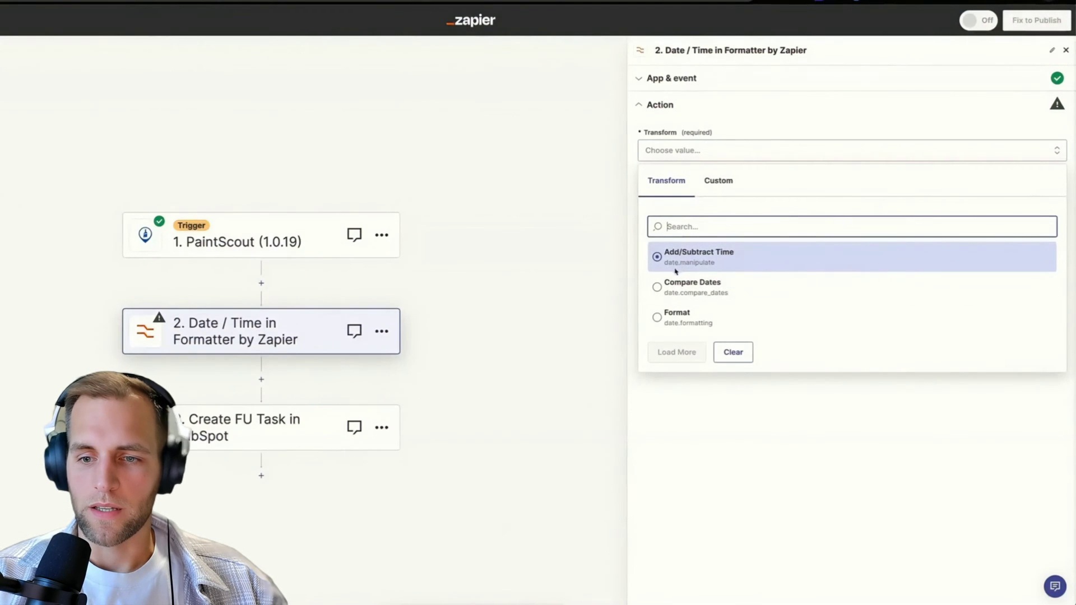
pyautogui.click(682, 266)
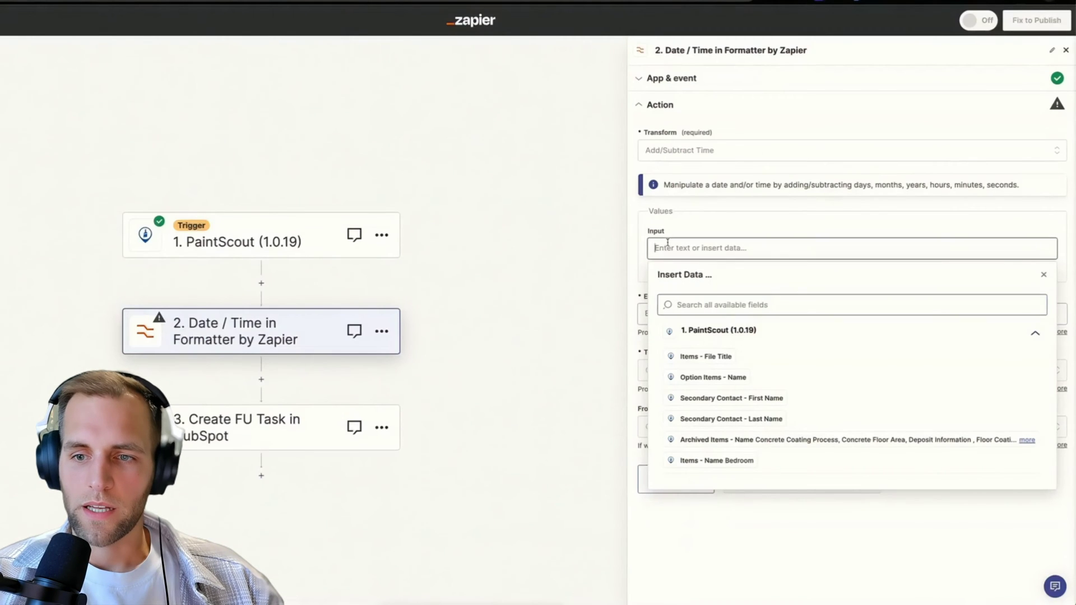
# Use the zap_meta_human_now timestamp as the formatter's Input, leaving Expression empty.
pyautogui.click(665, 249)
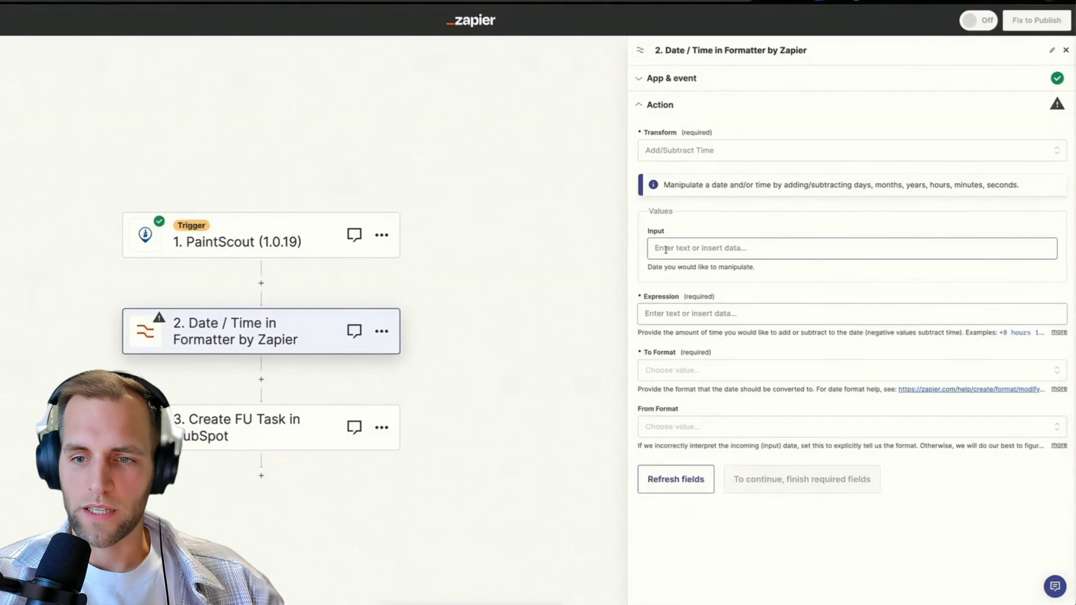
pyautogui.click(665, 249)
pyautogui.hotkey('ctrl', 'v')
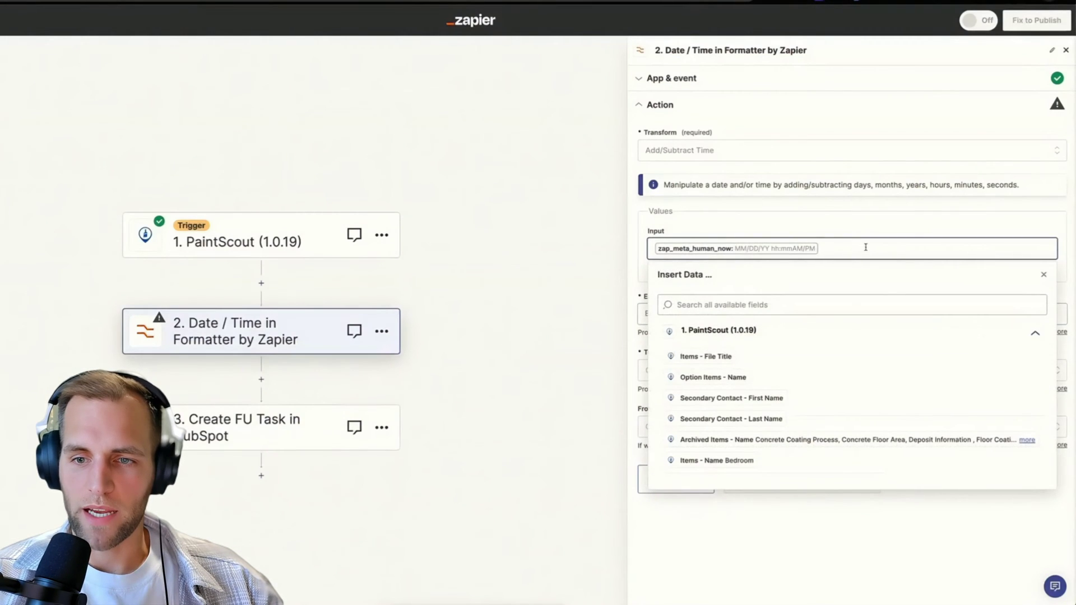
pyautogui.click(773, 305)
pyautogui.write('{{zap_meta_human_now}}')
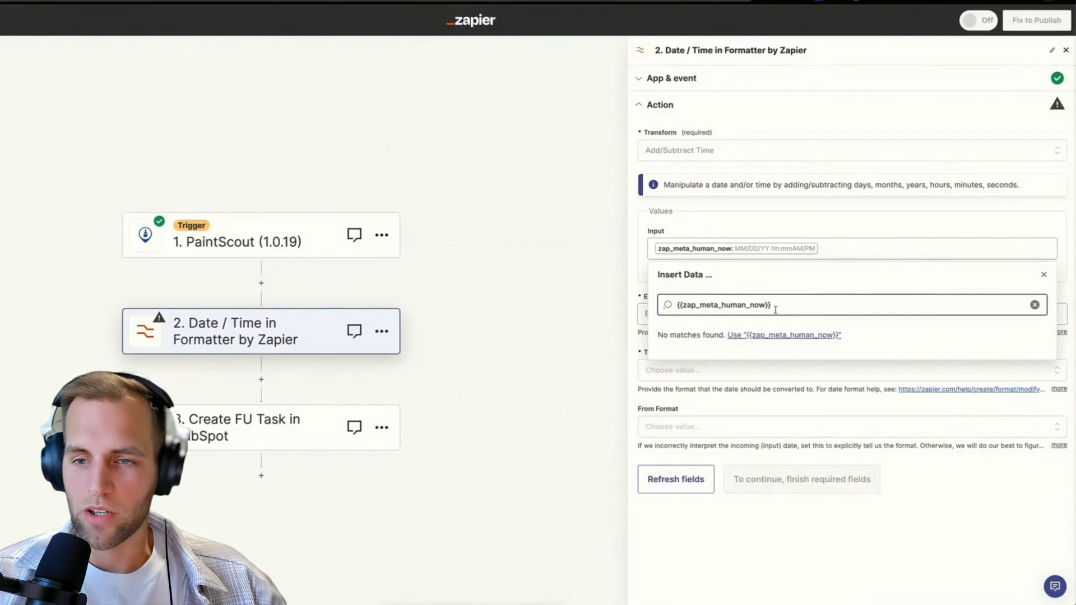
pyautogui.click(1044, 276)
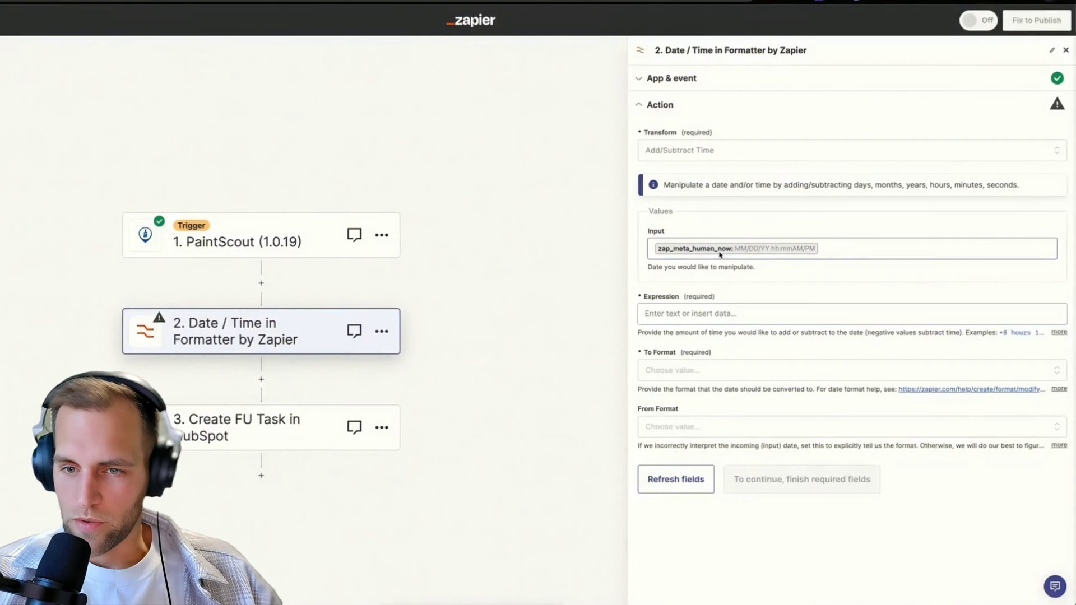
pyautogui.click(658, 315)
pyautogui.click(741, 298)
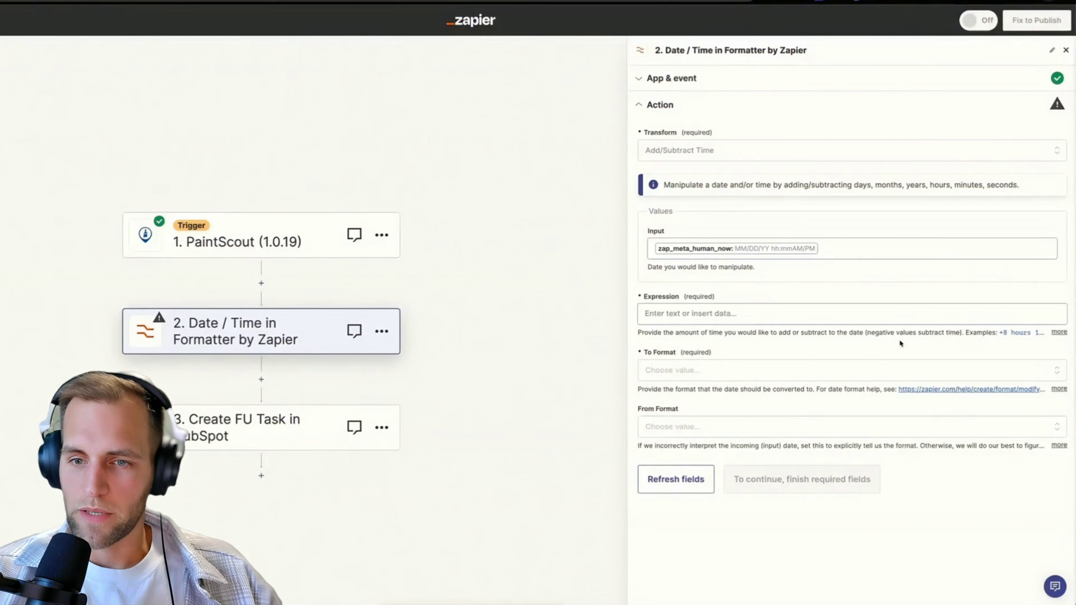
# Enter +2 days as the time adjustment expression.
pyautogui.click(1057, 332)
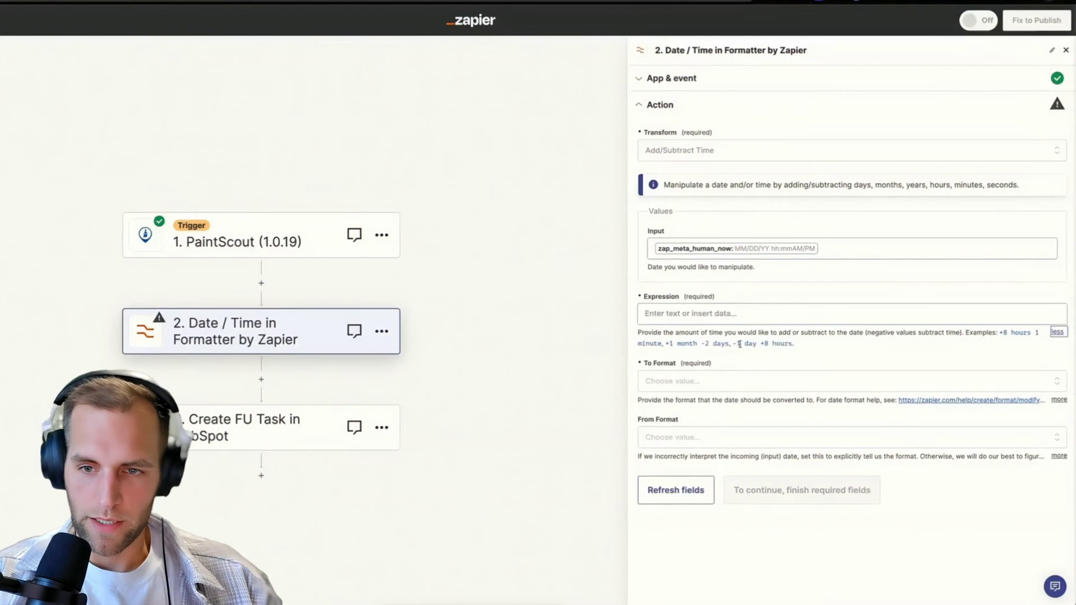
pyautogui.click(700, 317)
pyautogui.write('+2 days')
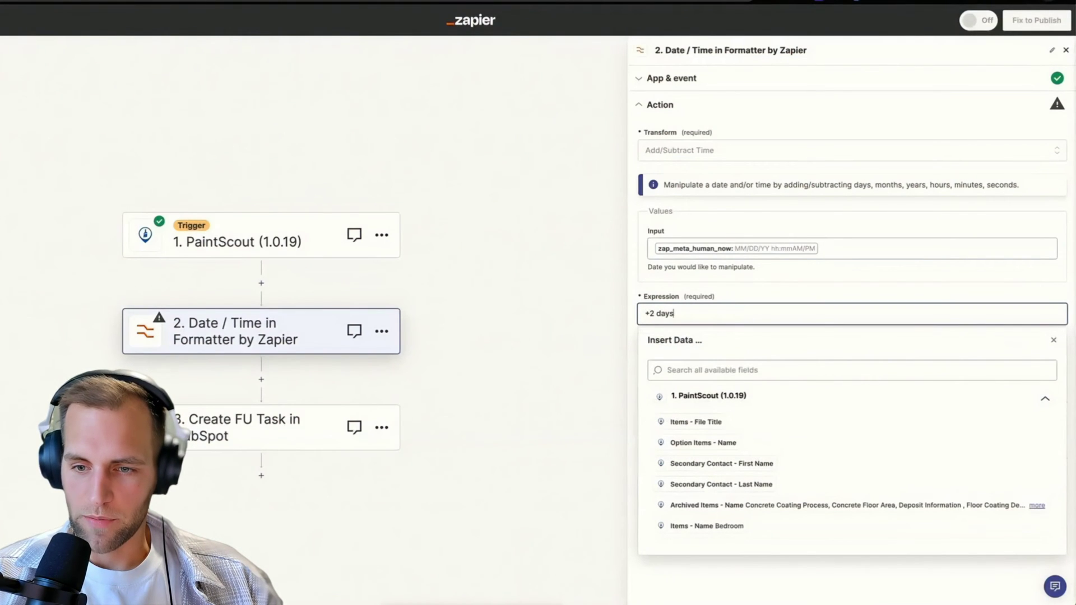
pyautogui.click(724, 297)
# Set the output date format to MM/DD/YYYY, leaving the input format unset.
pyautogui.click(806, 381)
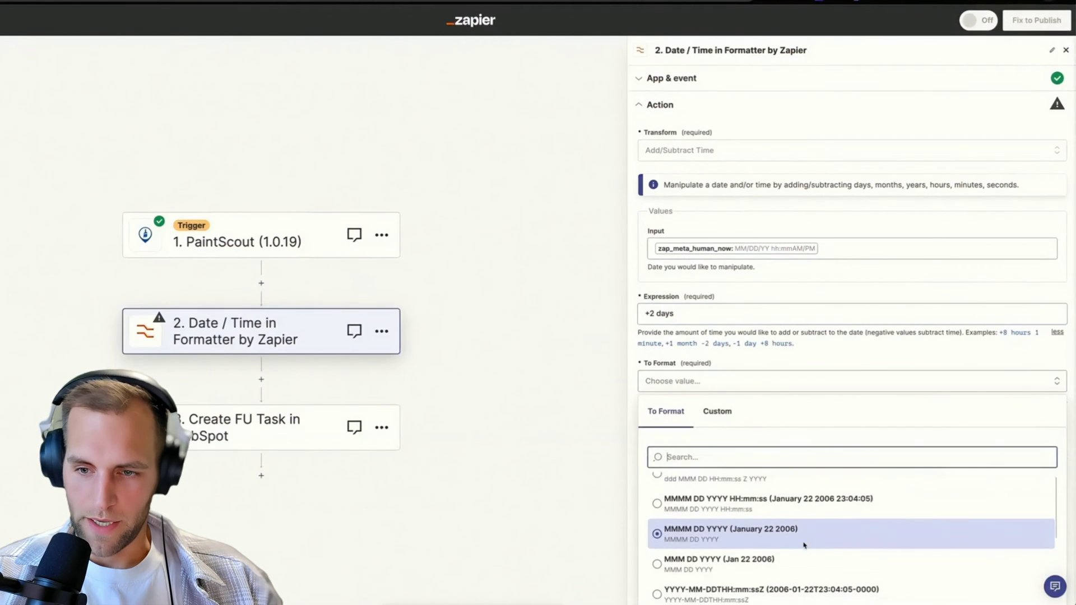
pyautogui.scroll(-4, 803, 545)
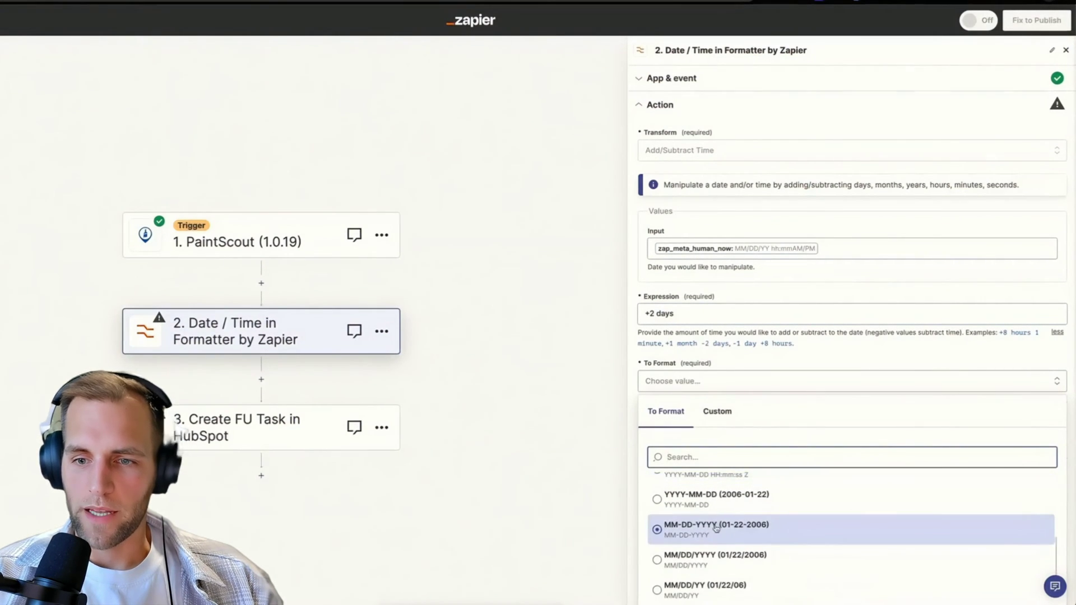
pyautogui.click(695, 559)
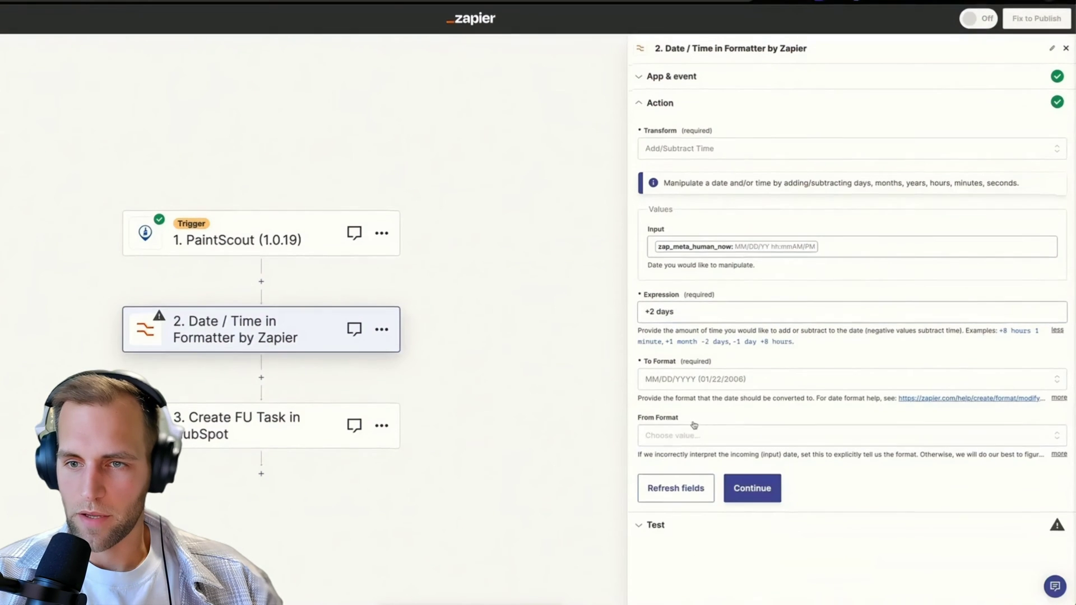
pyautogui.click(676, 439)
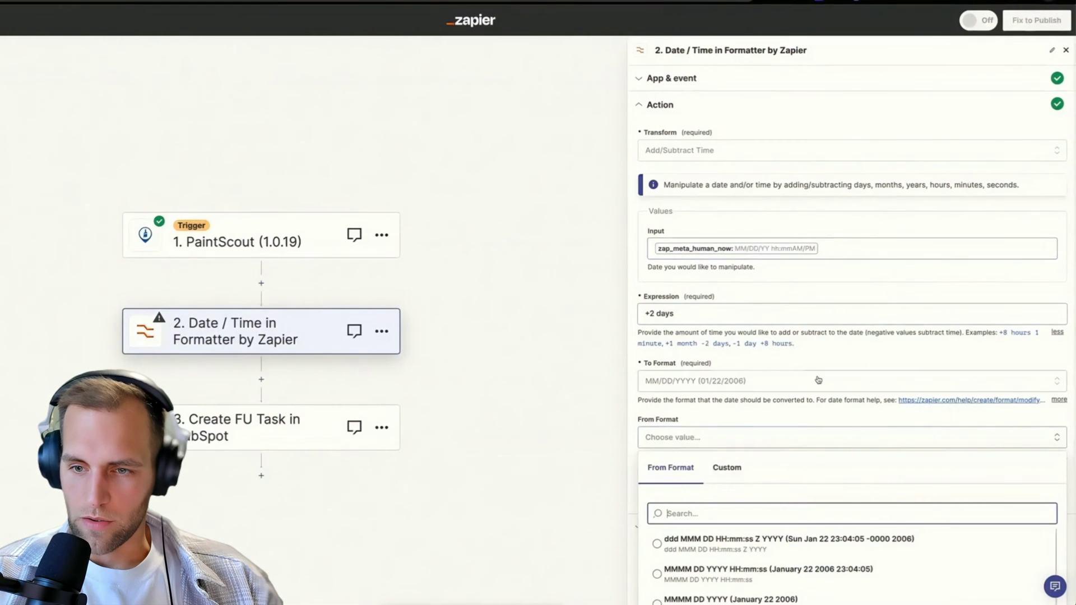
pyautogui.scroll(-3, 816, 379)
pyautogui.scroll(-3, 860, 485)
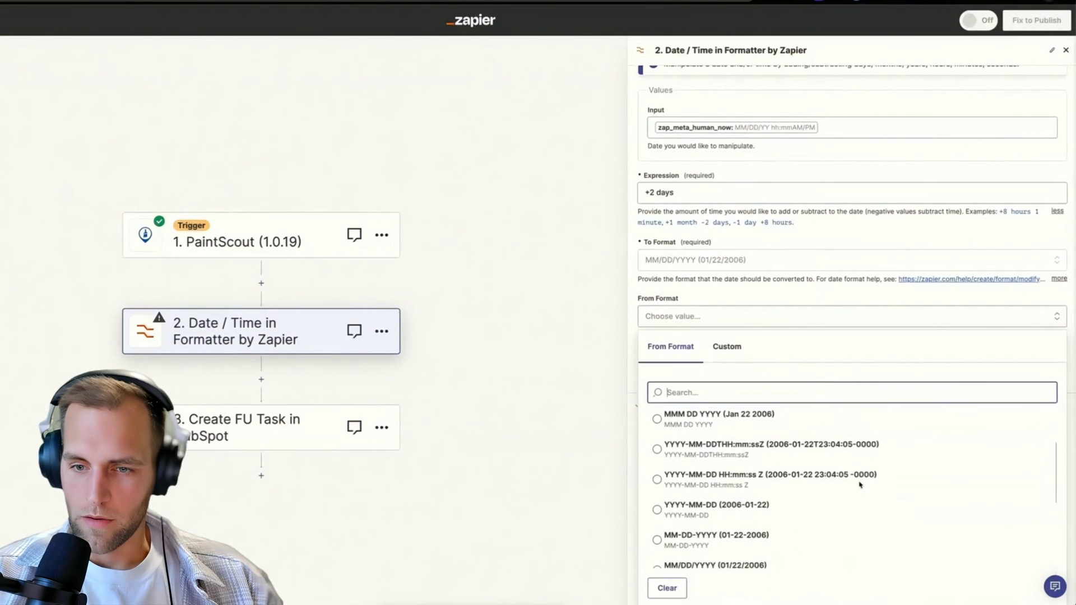
pyautogui.scroll(-3, 752, 469)
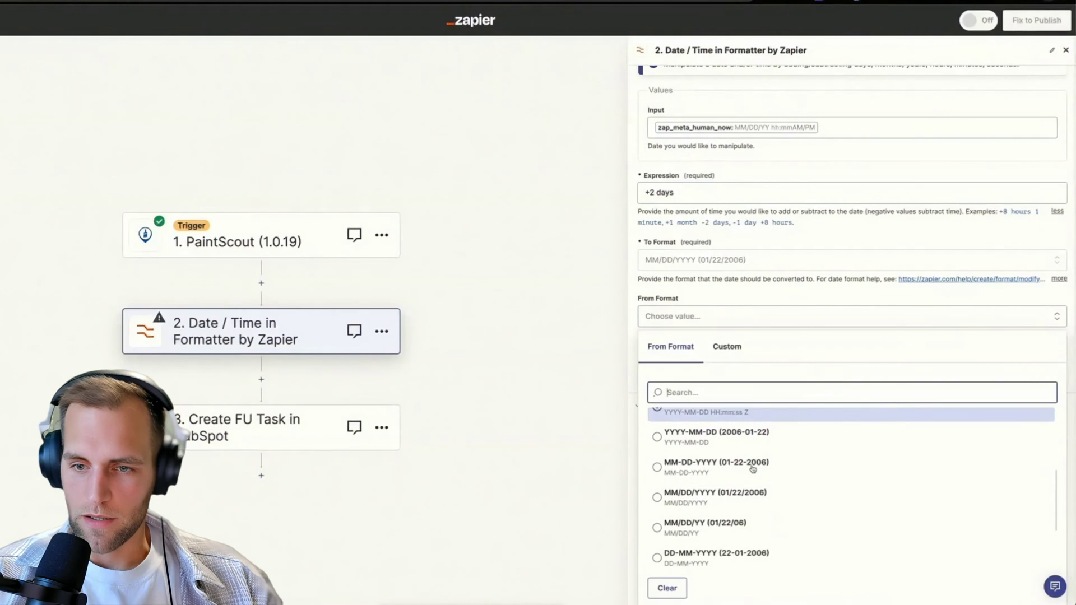
pyautogui.scroll(-2, 752, 470)
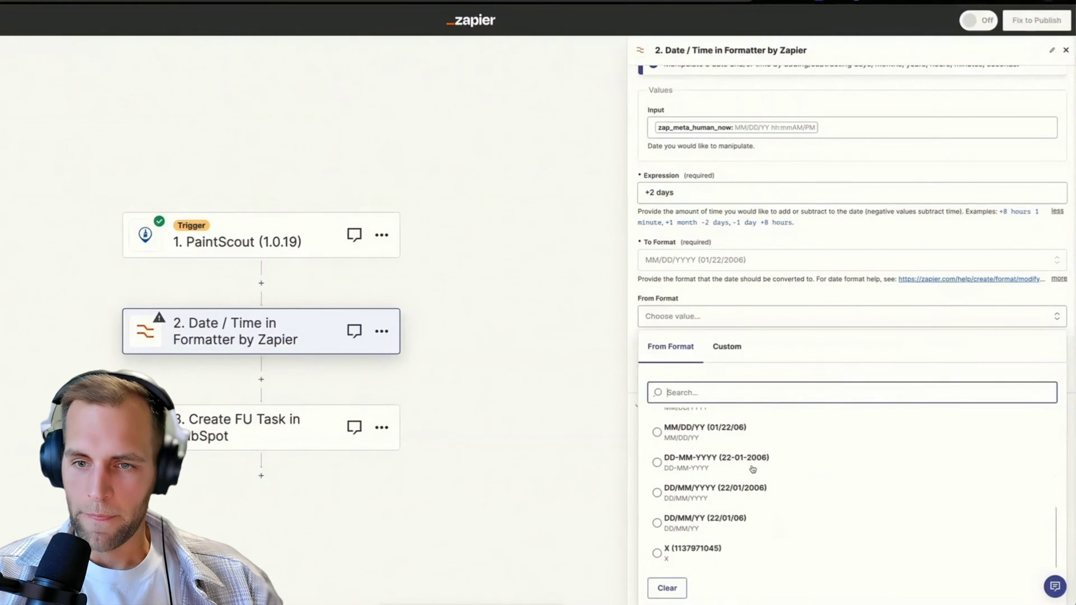
pyautogui.scroll(5, 753, 469)
pyautogui.scroll(1, 753, 469)
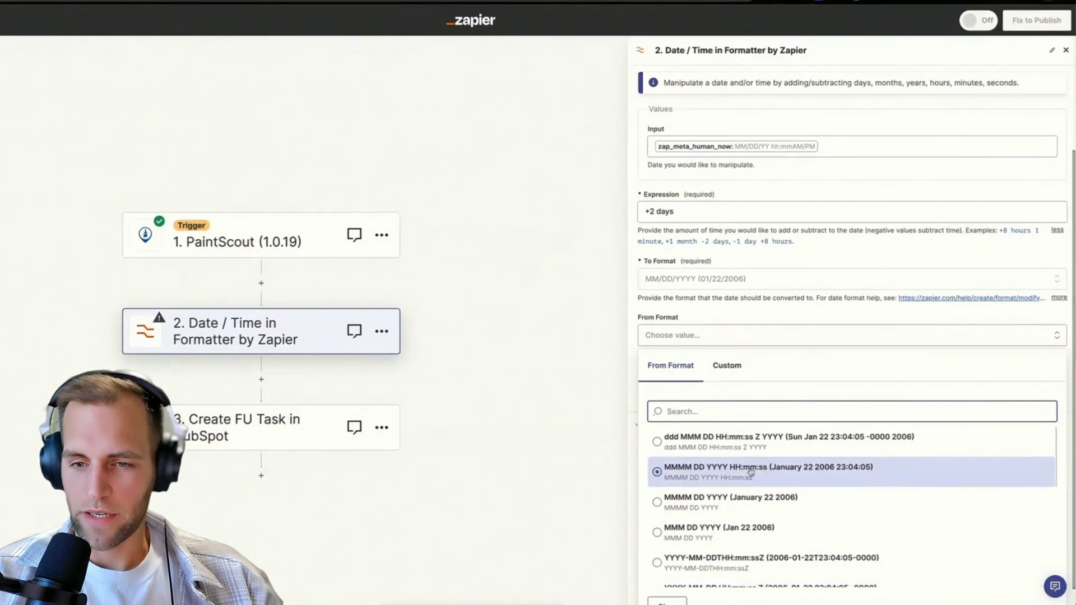
pyautogui.click(748, 498)
pyautogui.scroll(-3, 748, 497)
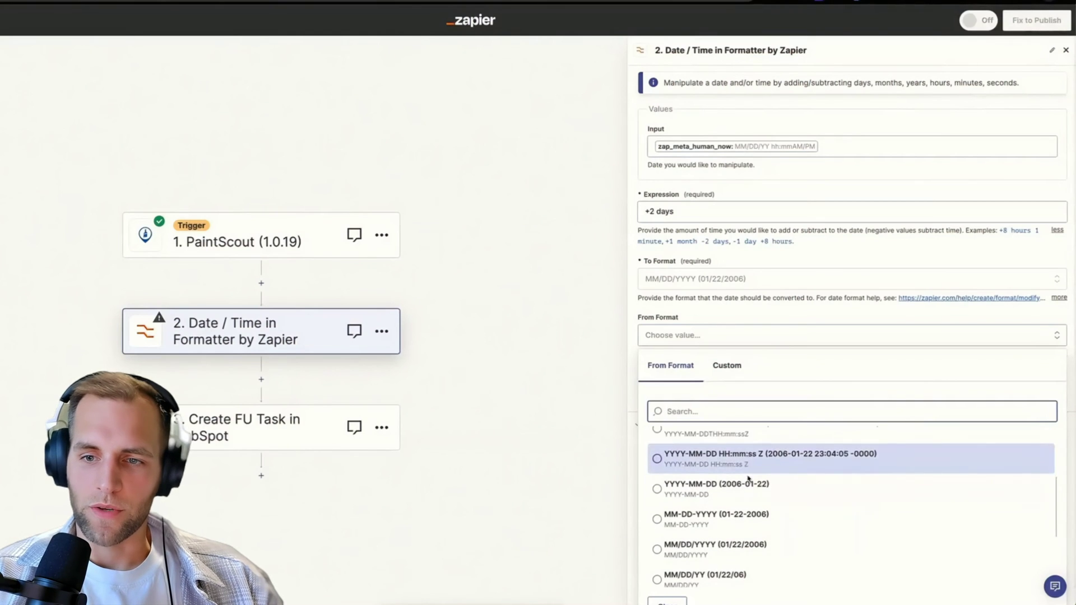
pyautogui.click(687, 339)
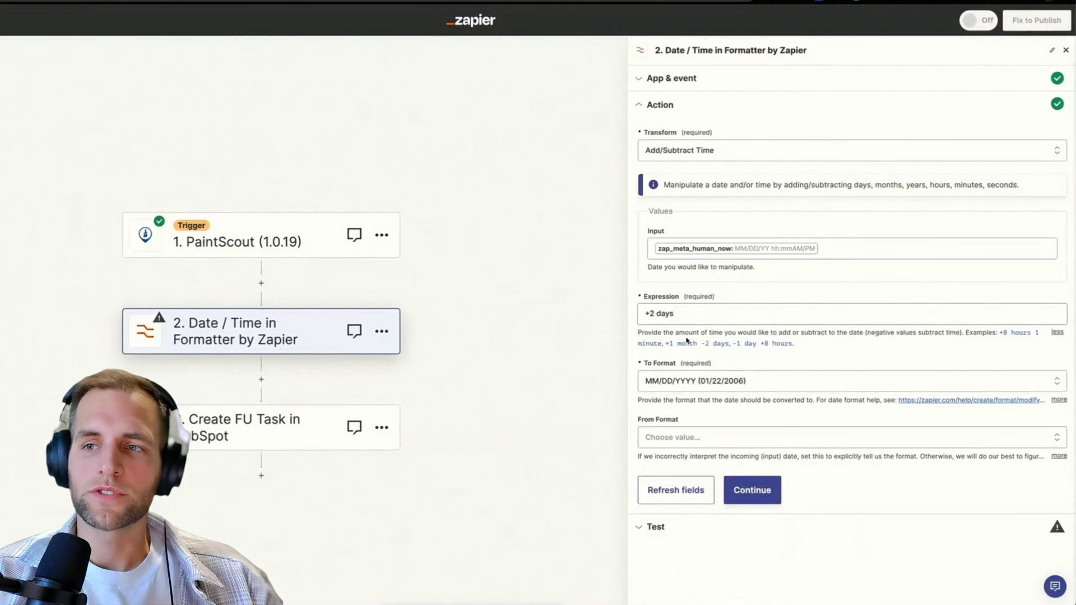
# Test the formatter step (output 10/31/2023) and rename it 'Adjust date for 2 days from now'.
pyautogui.click(764, 496)
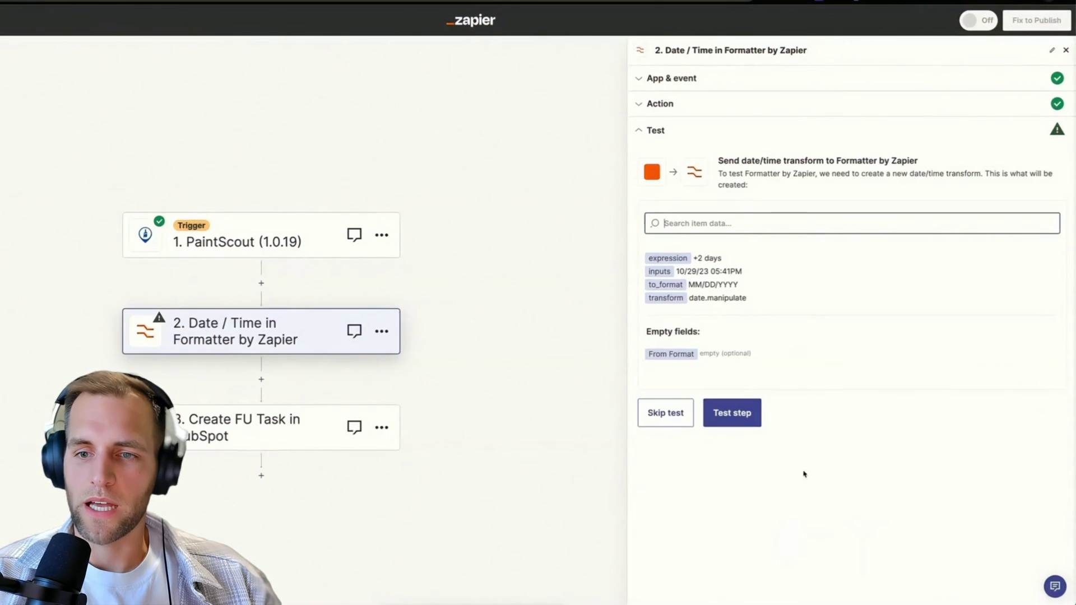
pyautogui.click(738, 418)
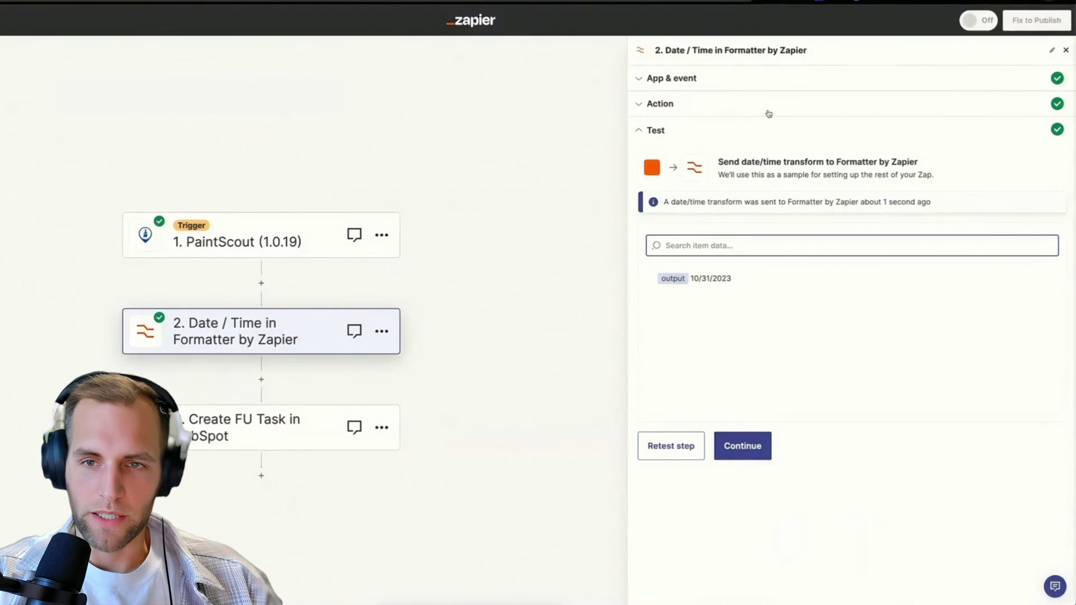
pyautogui.click(1052, 50)
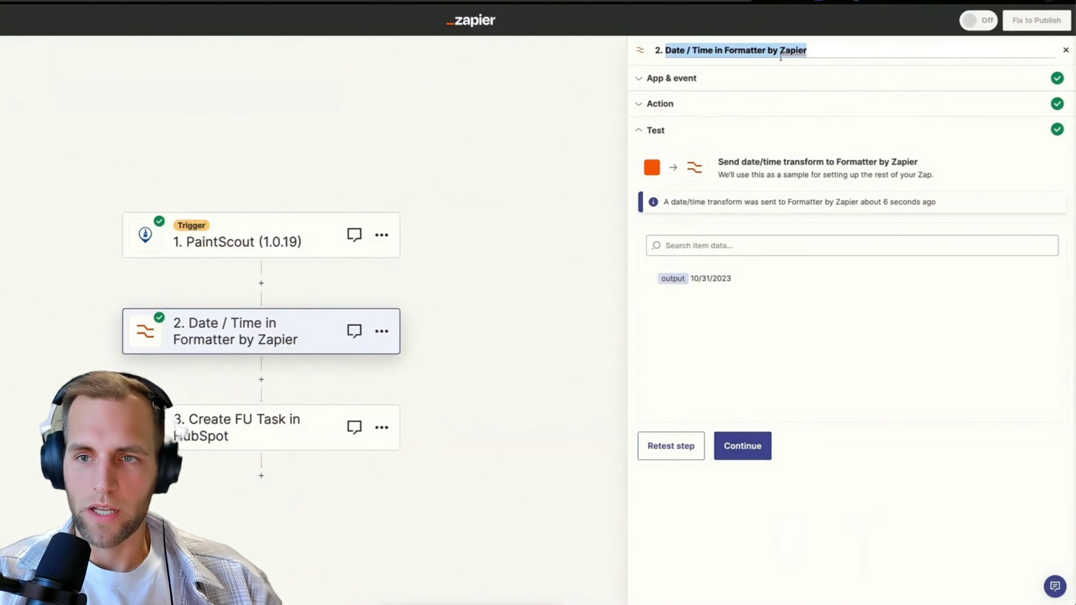
pyautogui.write('Adj')
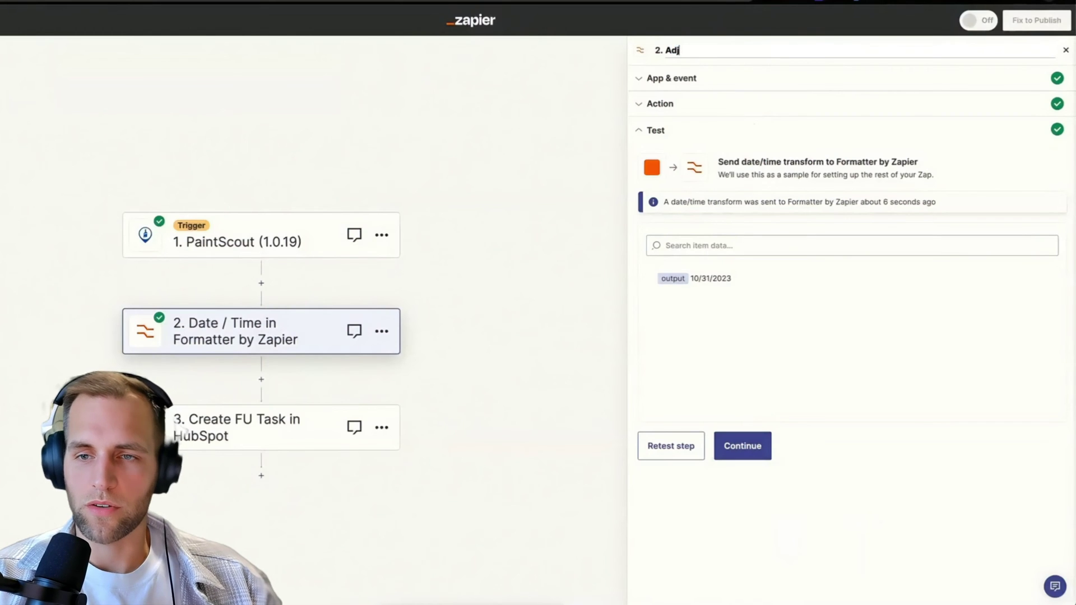
pyautogui.write('ust date for 2')
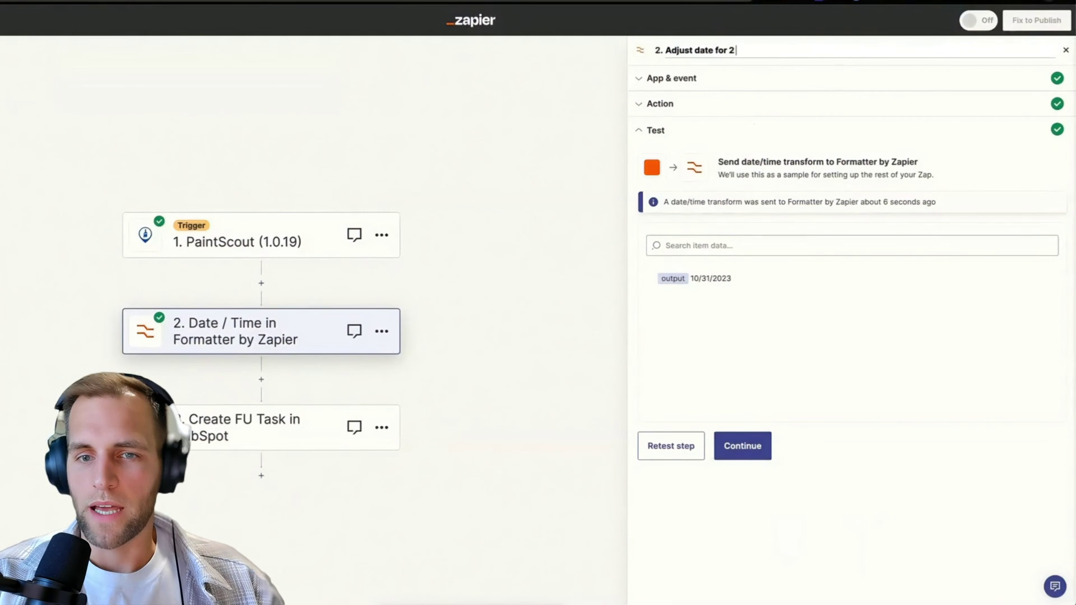
pyautogui.write(' days from now')
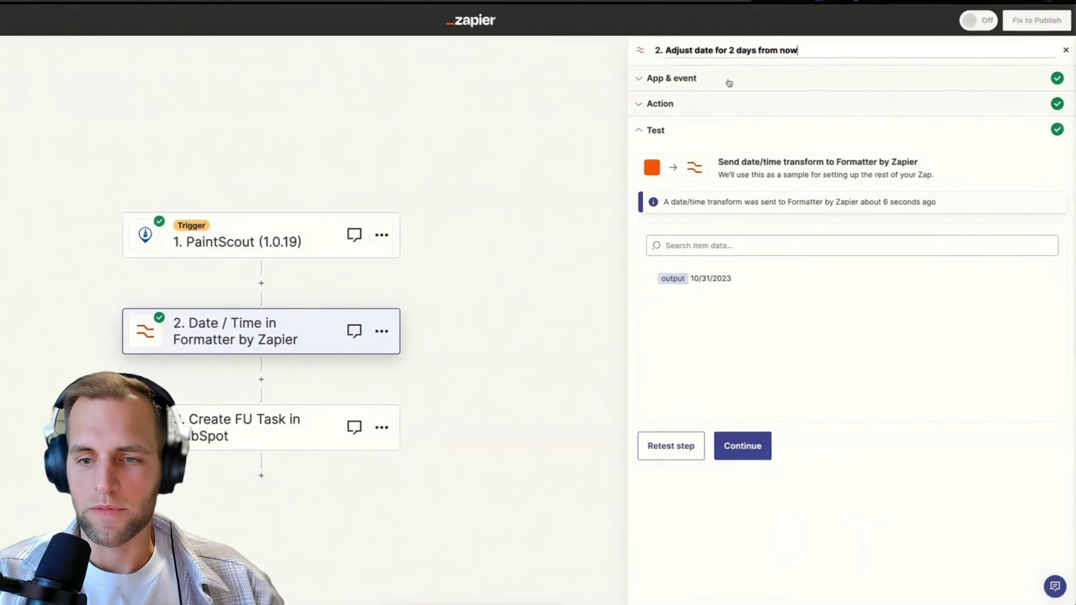
# Test the HubSpot task step, then set its Due Date to the adjusted date step's output.
pyautogui.click(758, 447)
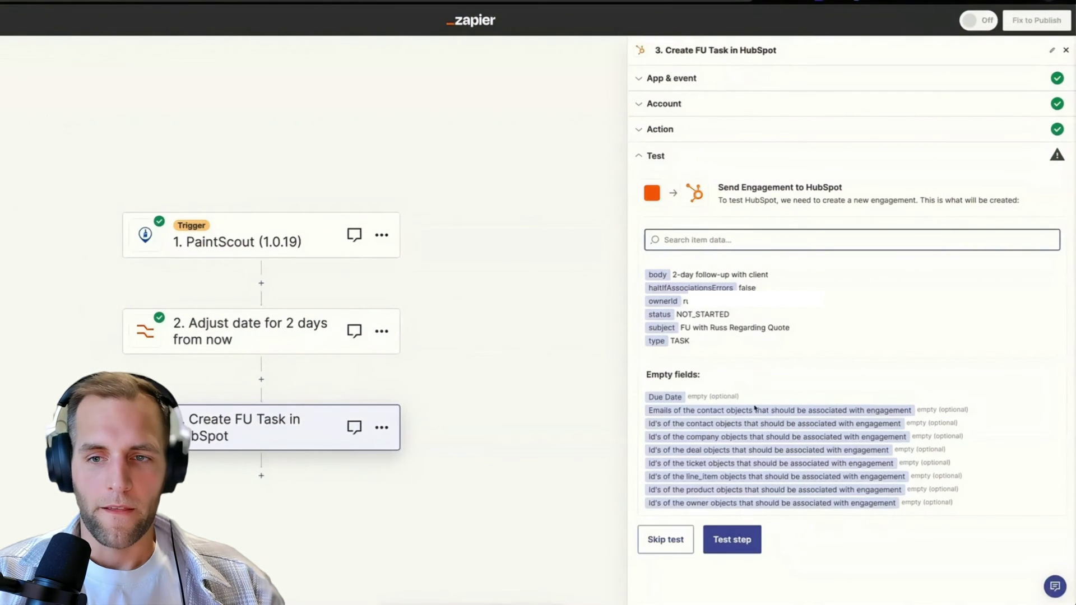
pyautogui.click(732, 539)
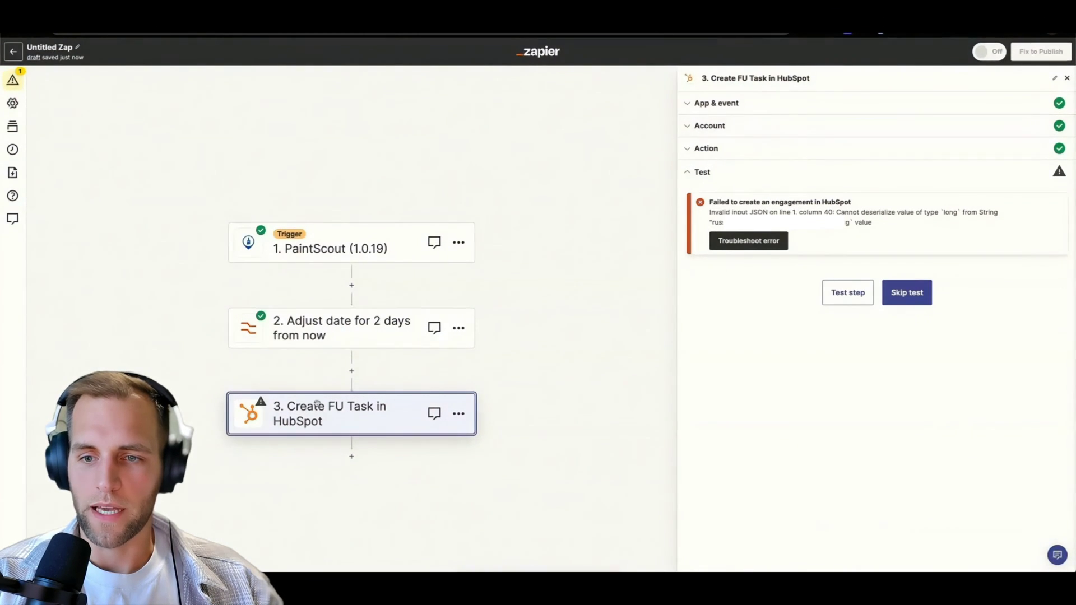
pyautogui.click(707, 148)
pyautogui.scroll(-5, 840, 381)
pyautogui.click(784, 256)
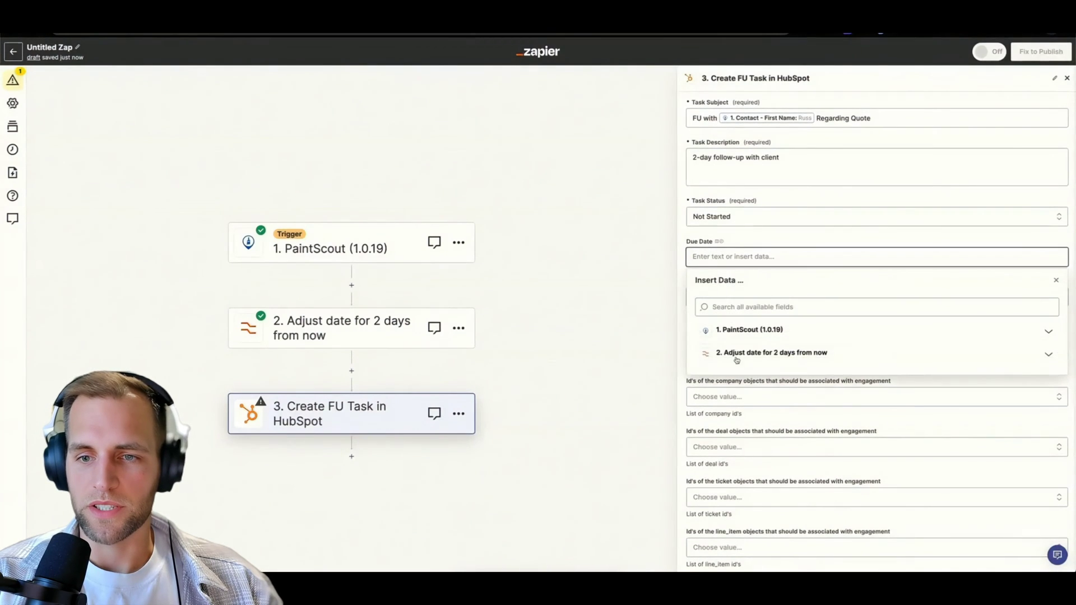
pyautogui.click(739, 358)
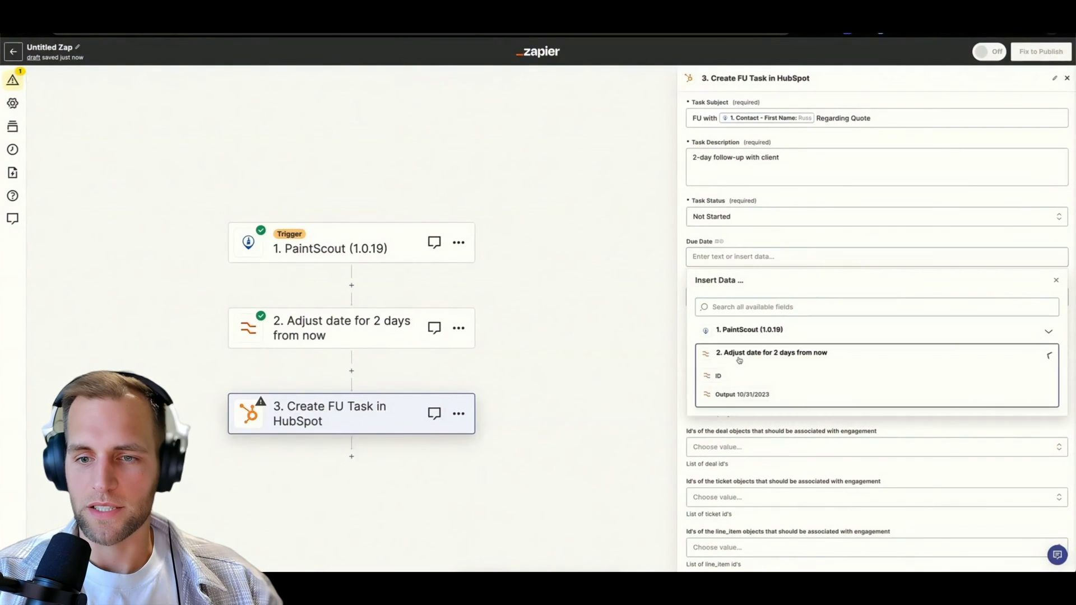
pyautogui.click(746, 394)
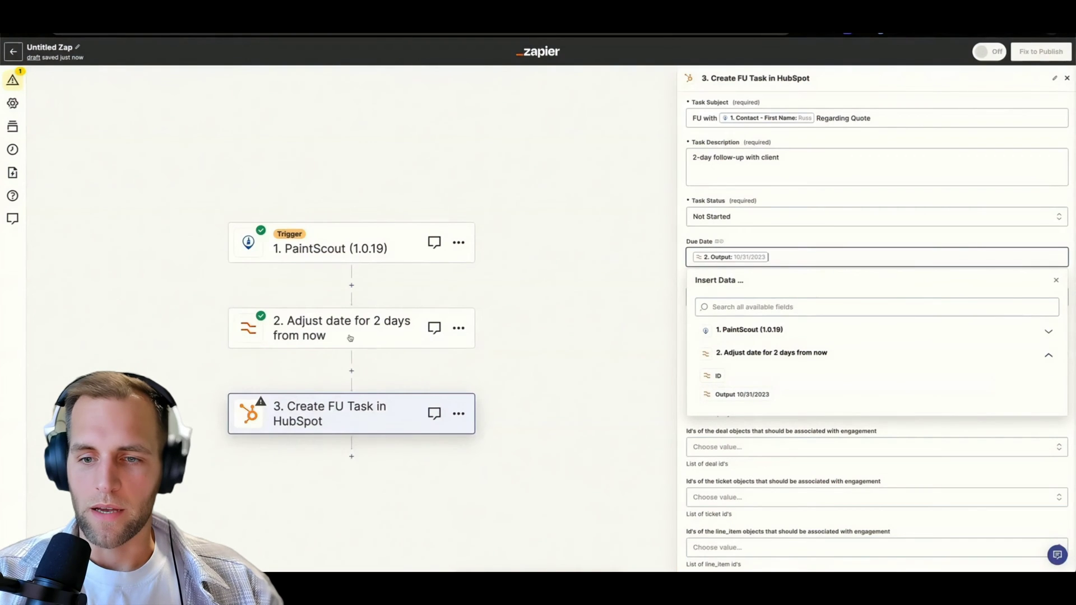
pyautogui.click(750, 244)
pyautogui.scroll(-3, 800, 284)
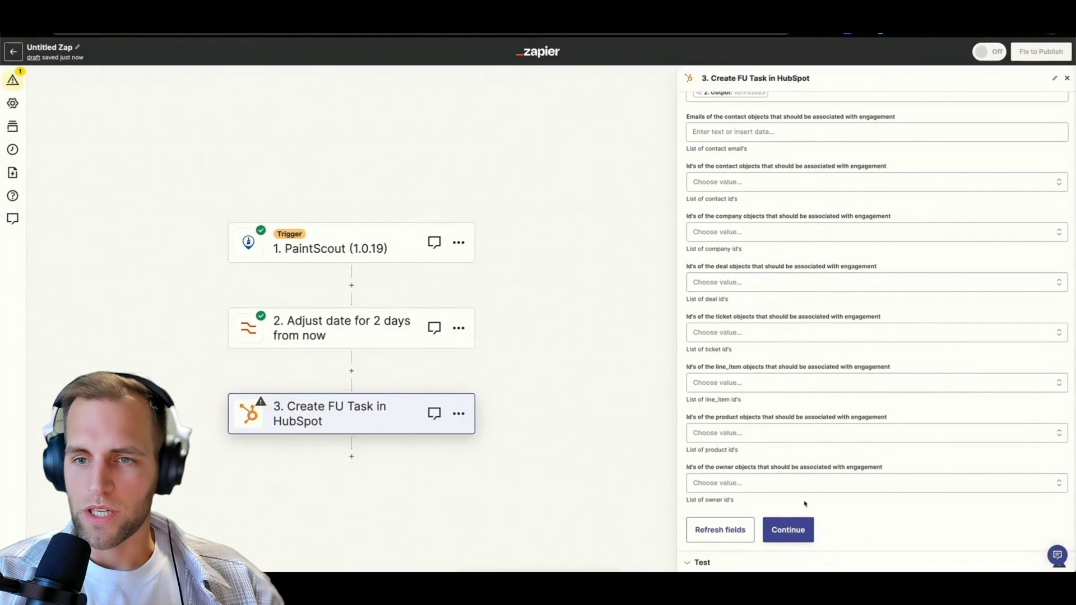
pyautogui.click(788, 530)
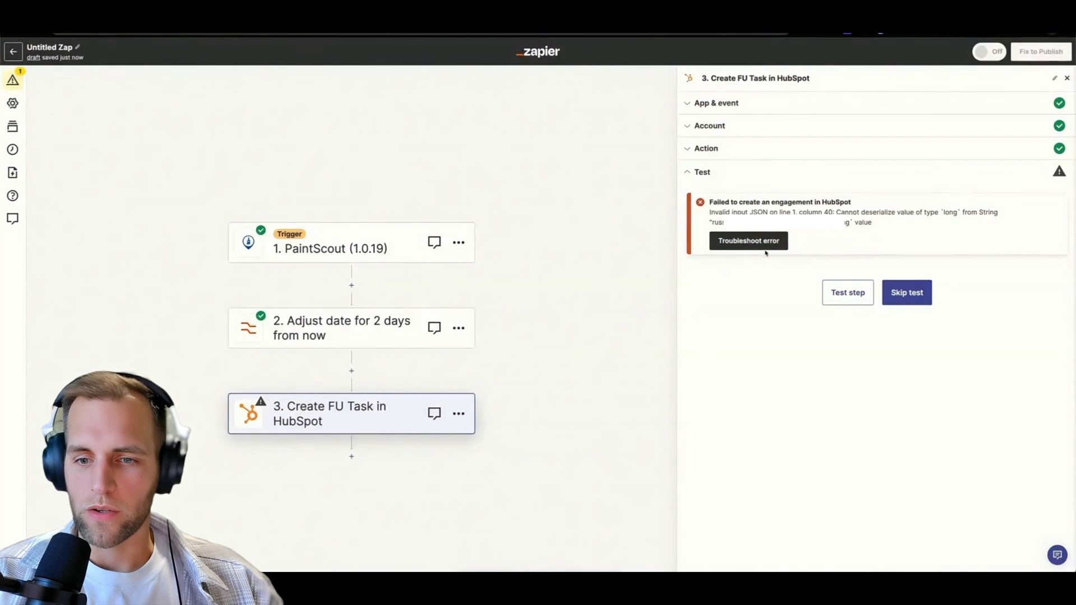
# Clear the owner email from Assigned To and browse the assignee list without choosing anyone.
pyautogui.click(707, 126)
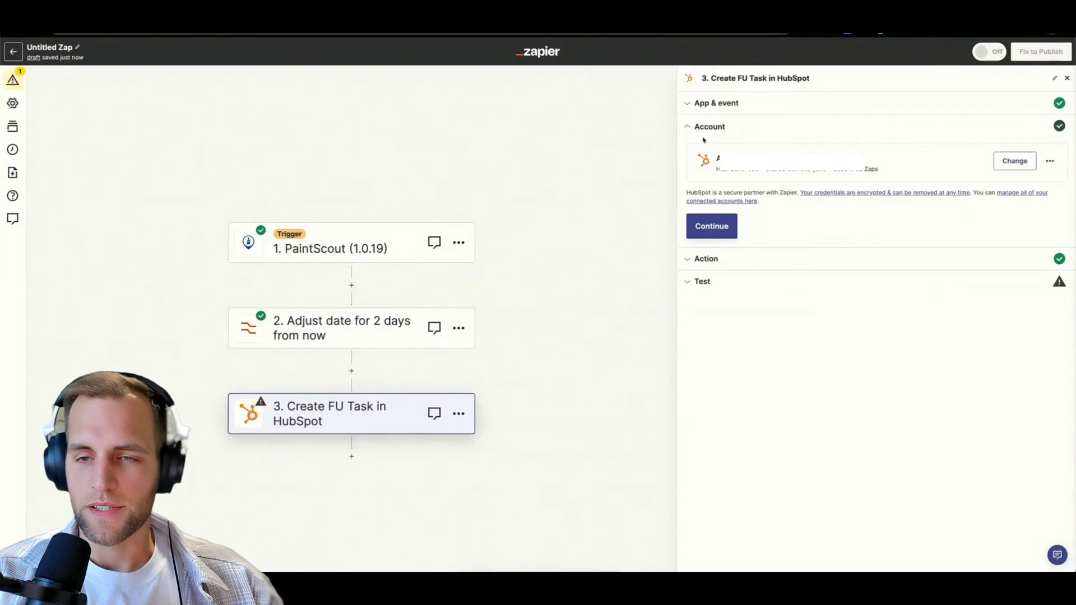
pyautogui.click(711, 260)
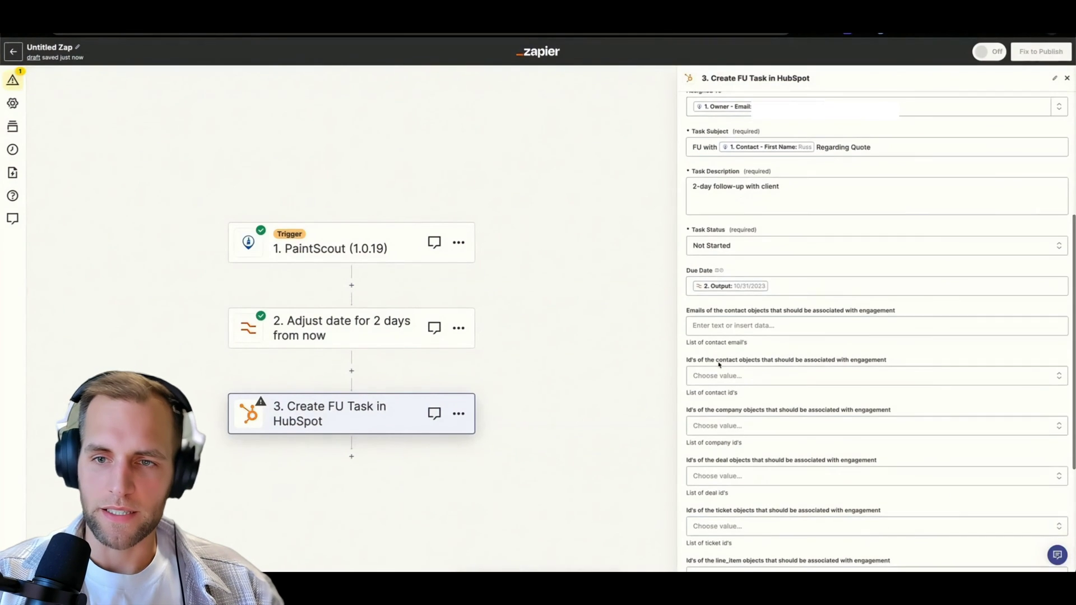
pyautogui.scroll(2, 719, 364)
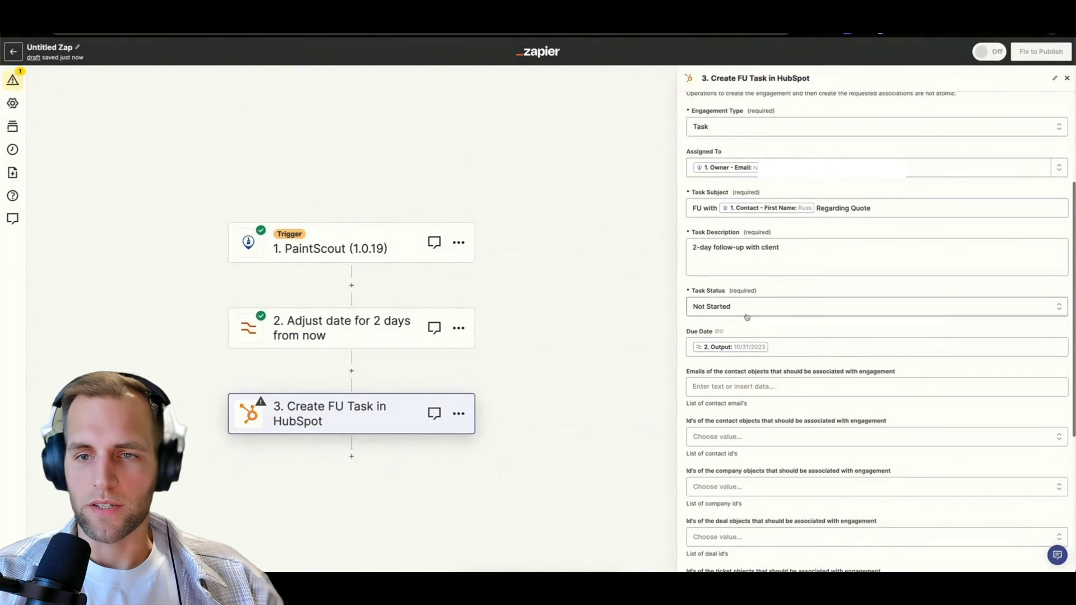
pyautogui.click(910, 170)
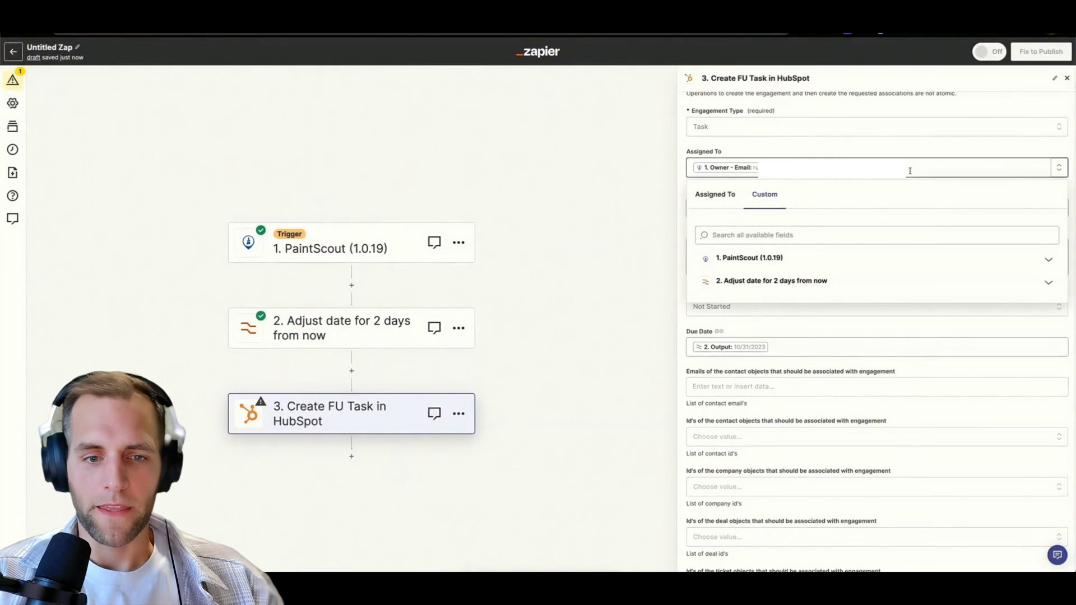
pyautogui.press('BackSpace')
pyautogui.click(722, 197)
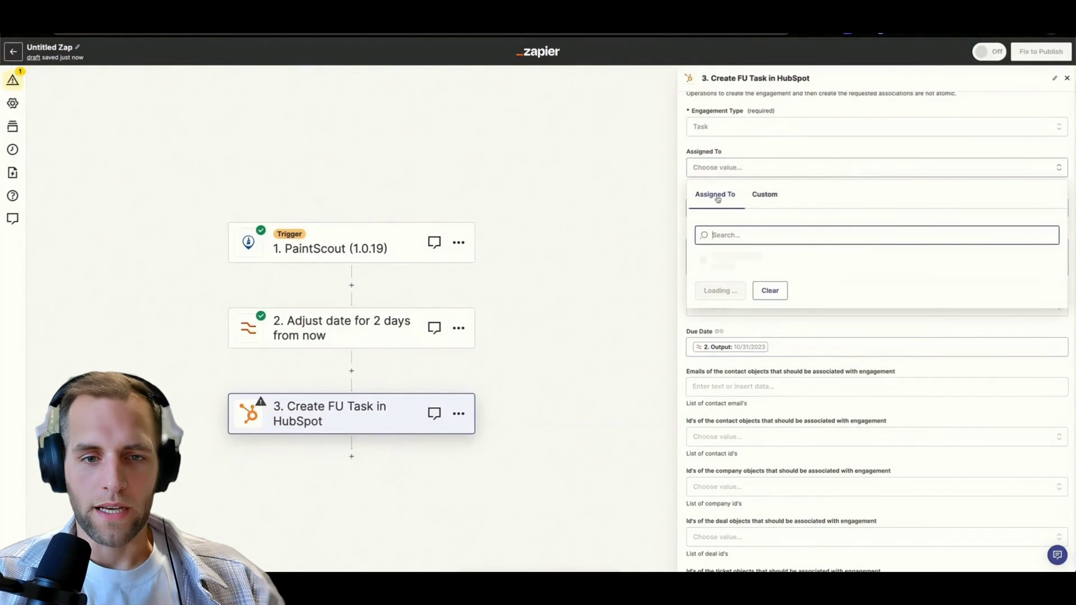
pyautogui.click(567, 317)
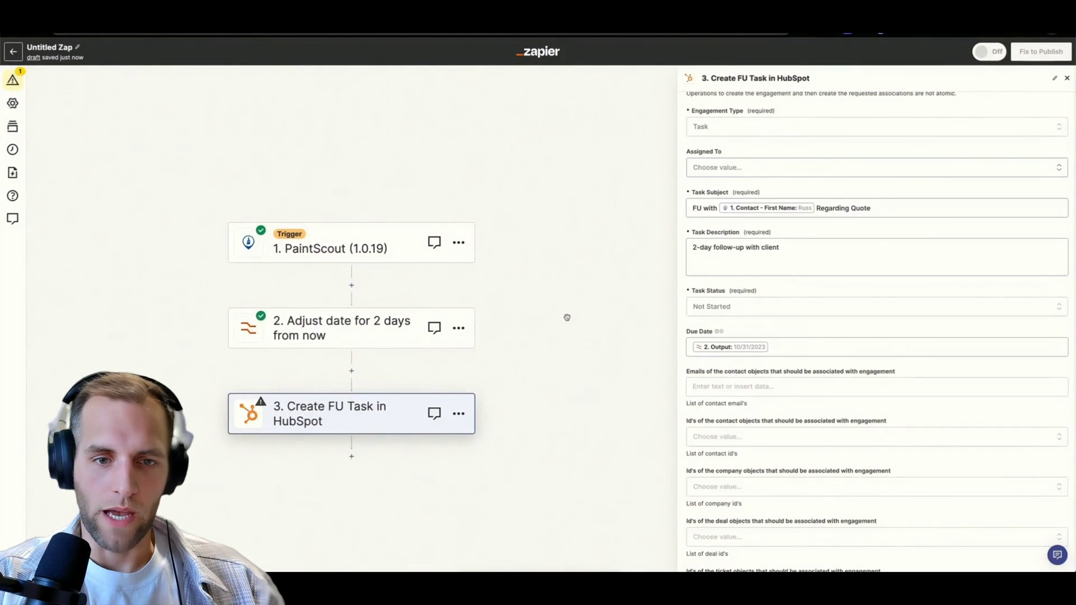
# Insert a Formatter by Zapier step before the HubSpot task step.
pyautogui.click(351, 371)
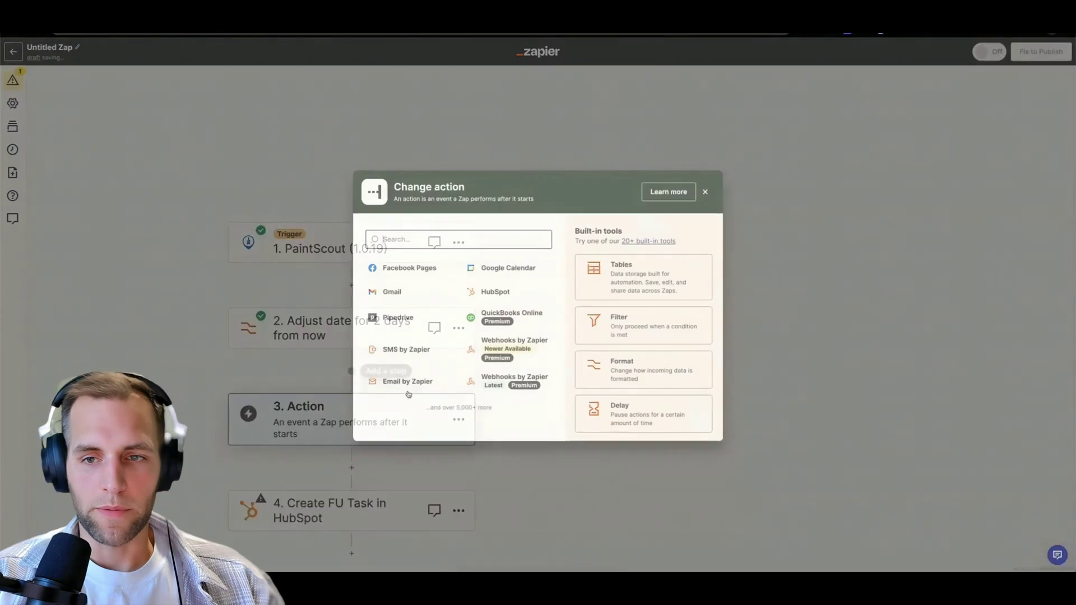
pyautogui.write('formatt')
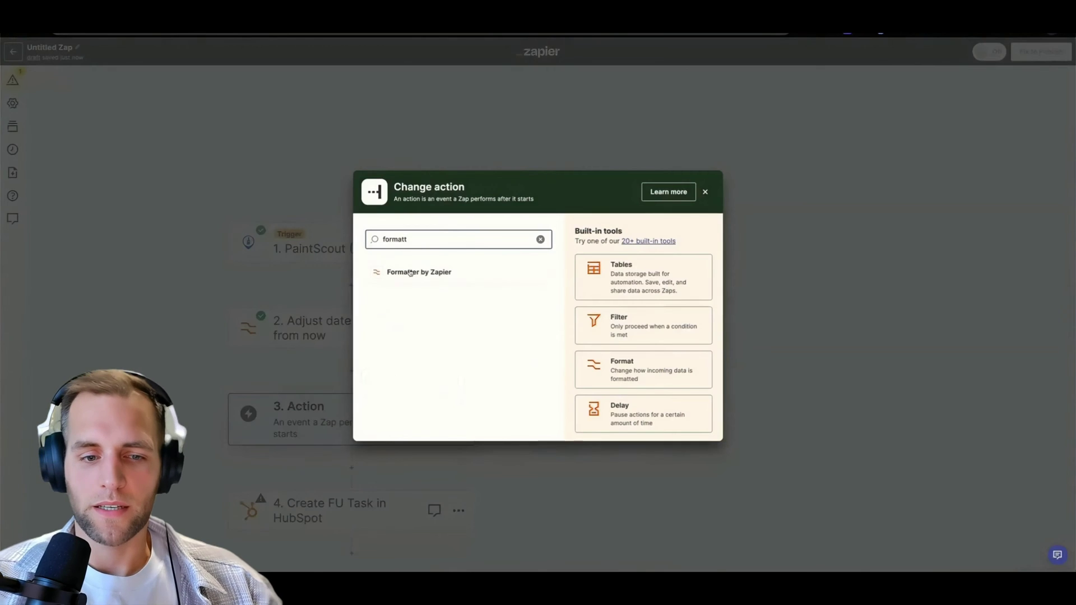
pyautogui.click(410, 273)
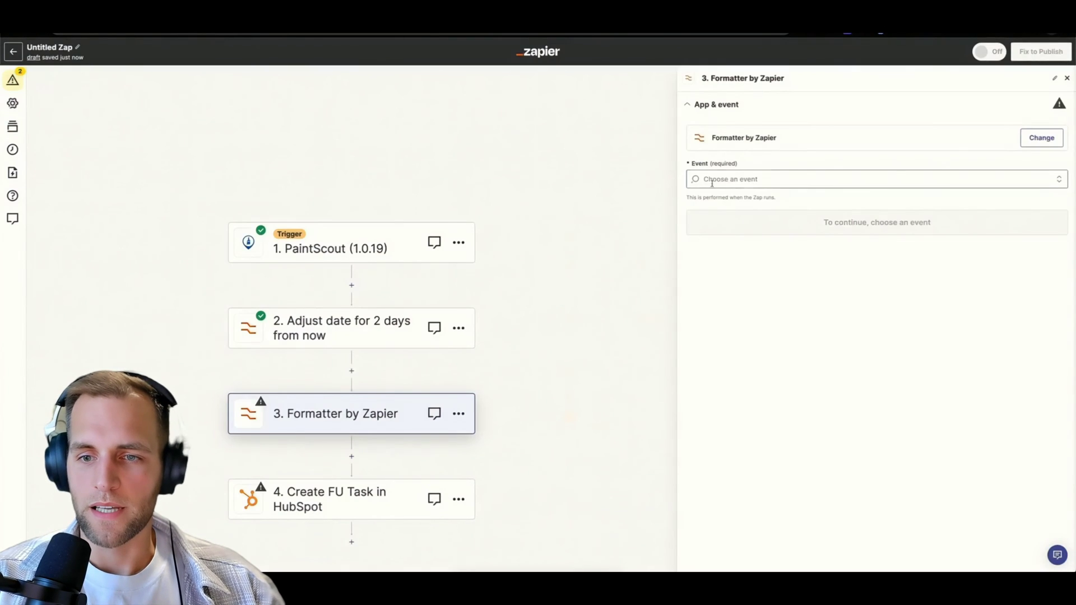
# Set the formatter step to the Utilities event with the Lookup Table transform.
pyautogui.click(713, 180)
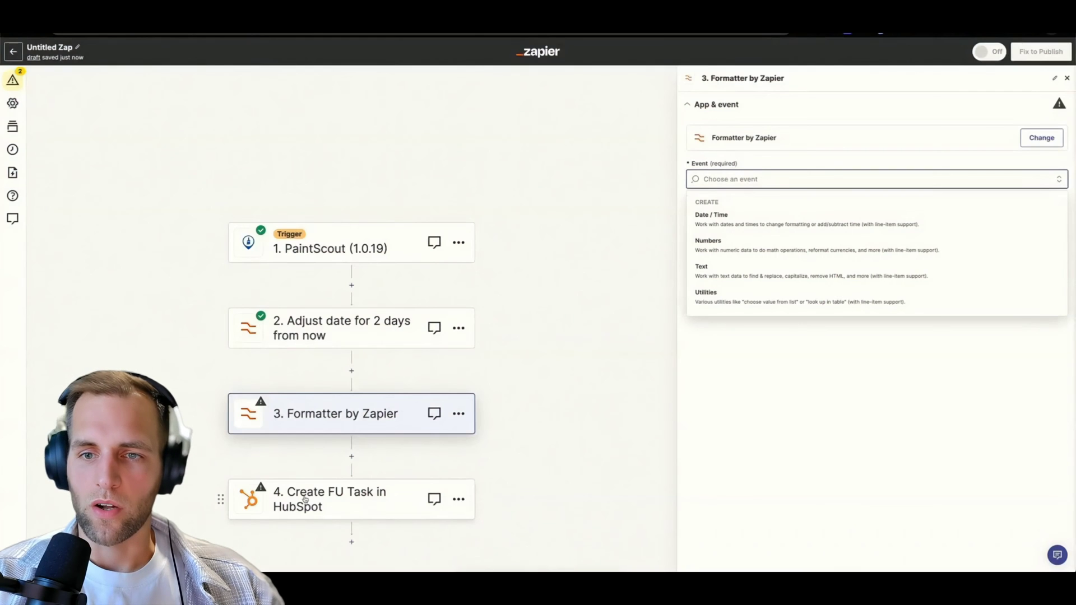
pyautogui.click(739, 300)
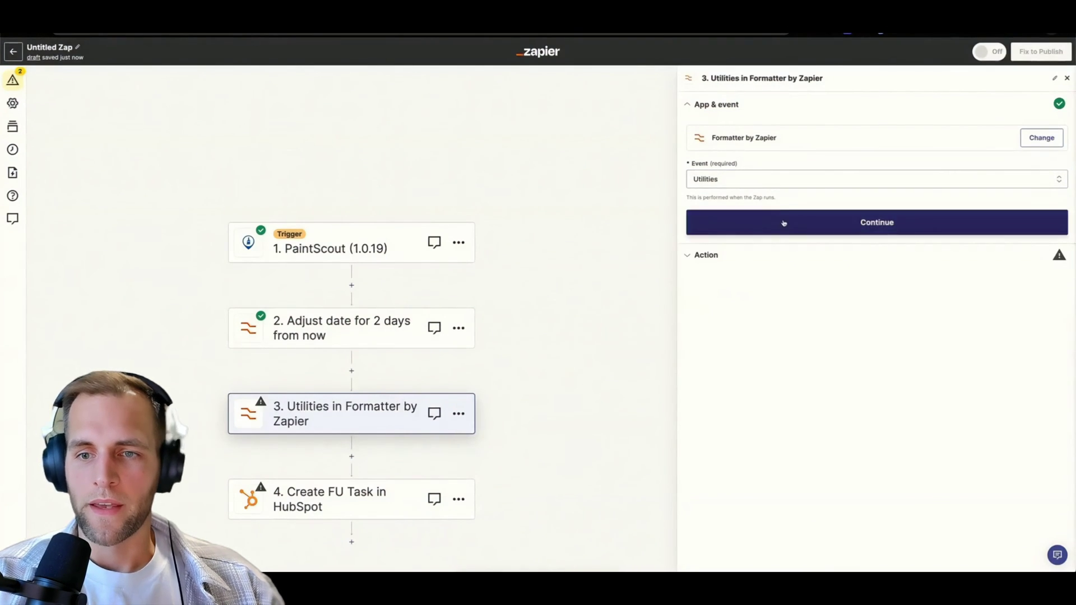
pyautogui.click(783, 223)
pyautogui.click(715, 168)
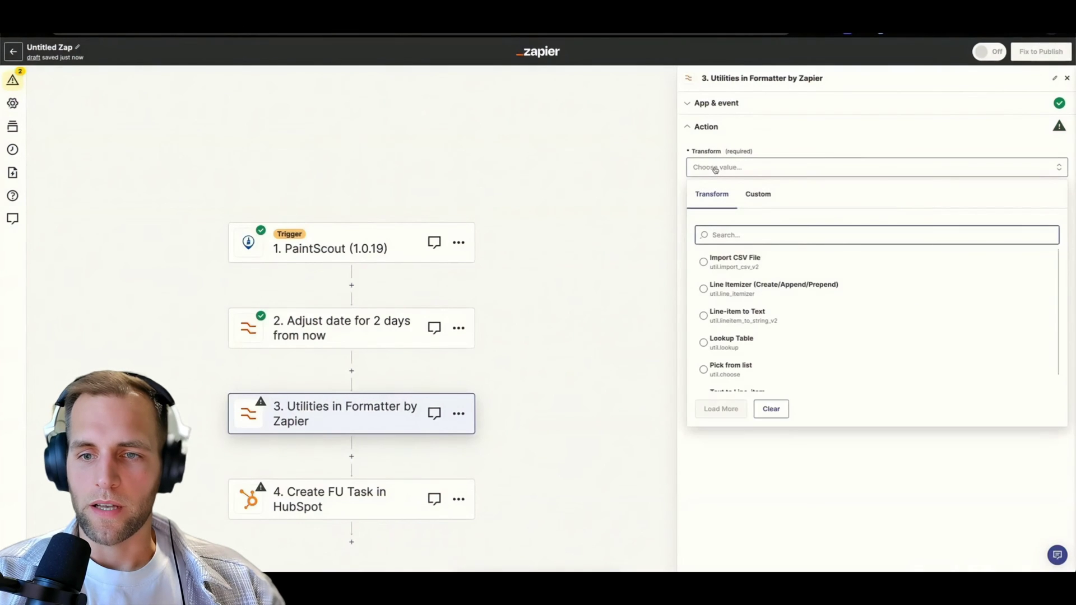
pyautogui.write('look')
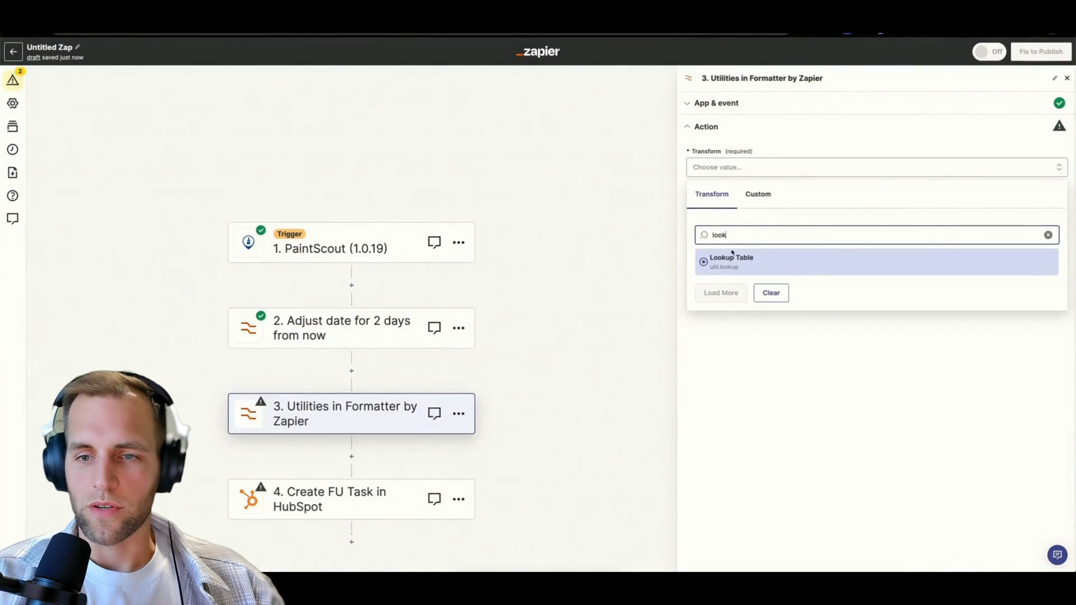
pyautogui.click(731, 259)
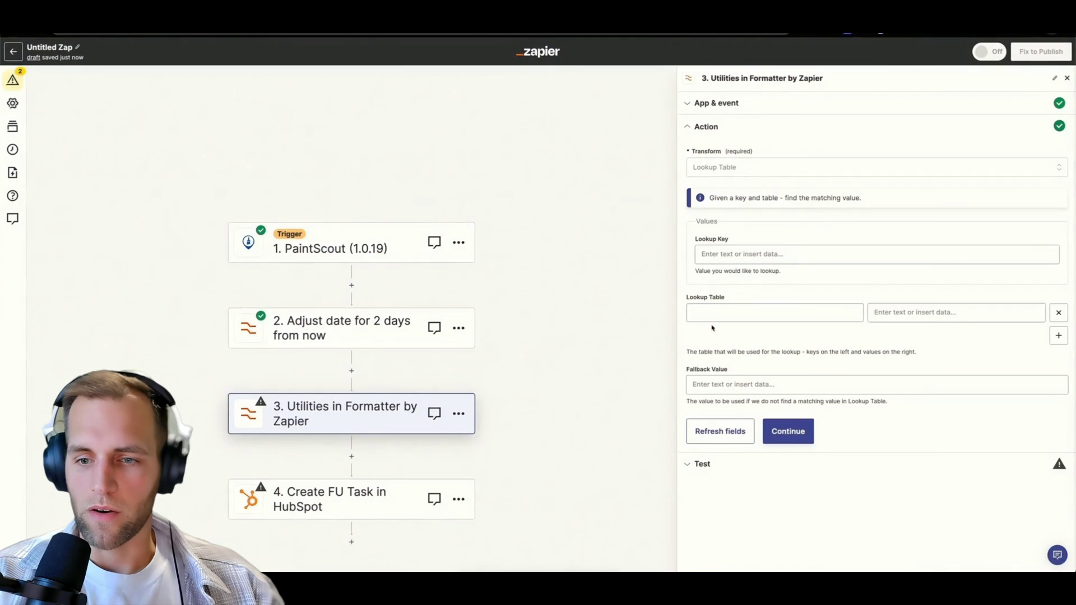
# Set the Lookup Key to the PaintScout trigger's Owner - Email field.
pyautogui.click(710, 312)
pyautogui.click(738, 260)
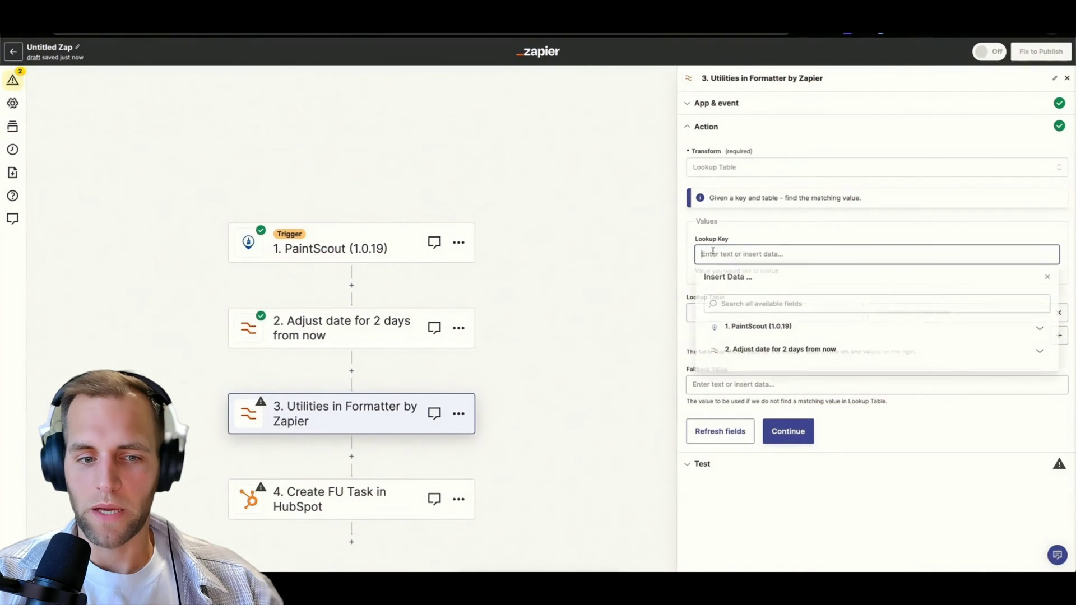
pyautogui.click(737, 310)
pyautogui.write('owner')
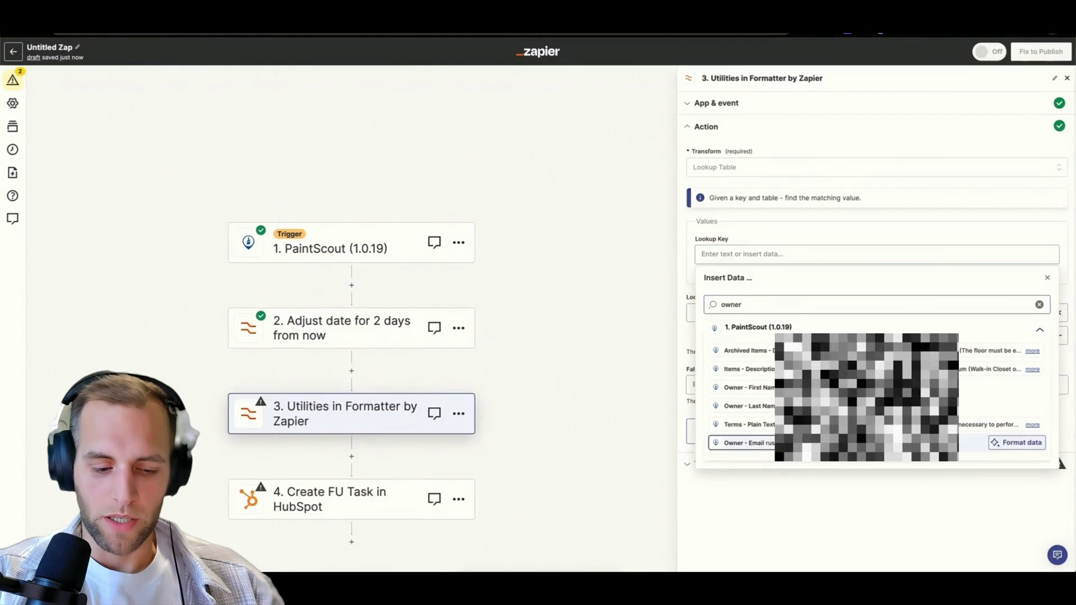
pyautogui.click(748, 443)
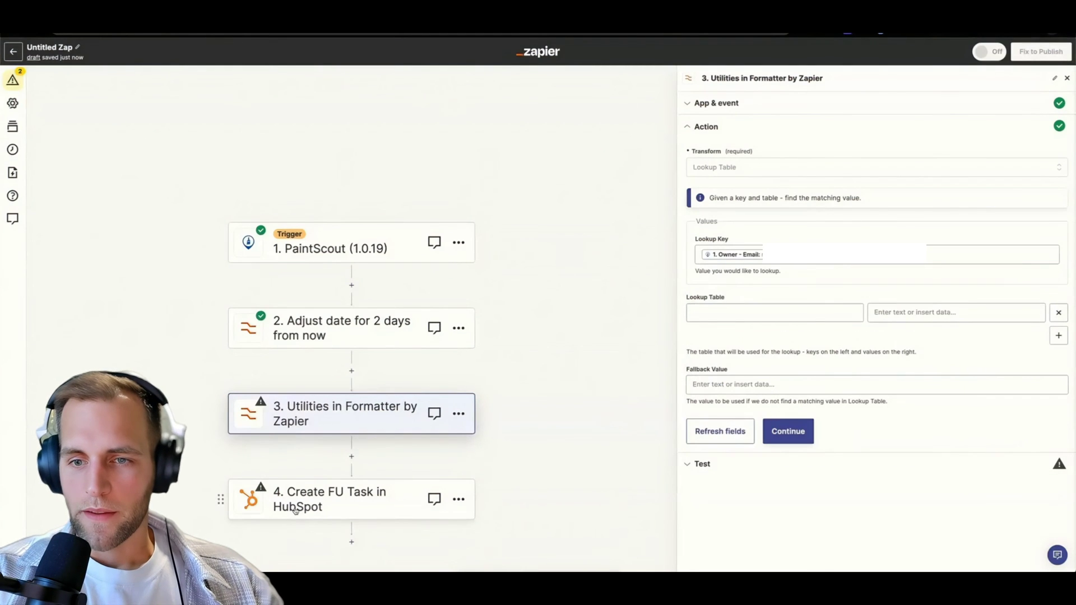
# Enter 'rus' as the first lookup table key and move to its value field.
pyautogui.click(733, 313)
pyautogui.write('rus')
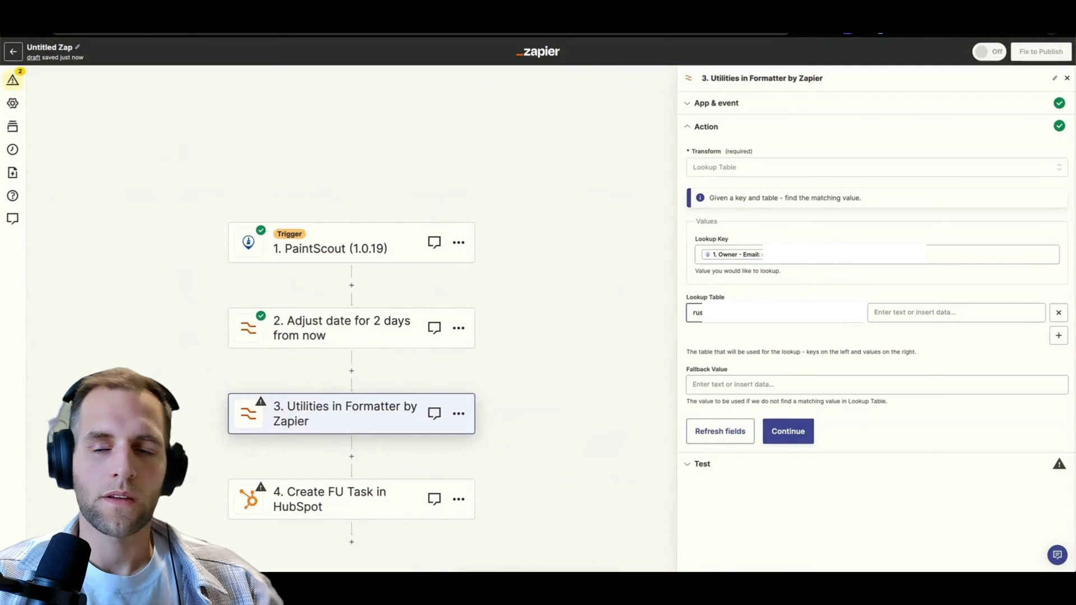
pyautogui.click(887, 313)
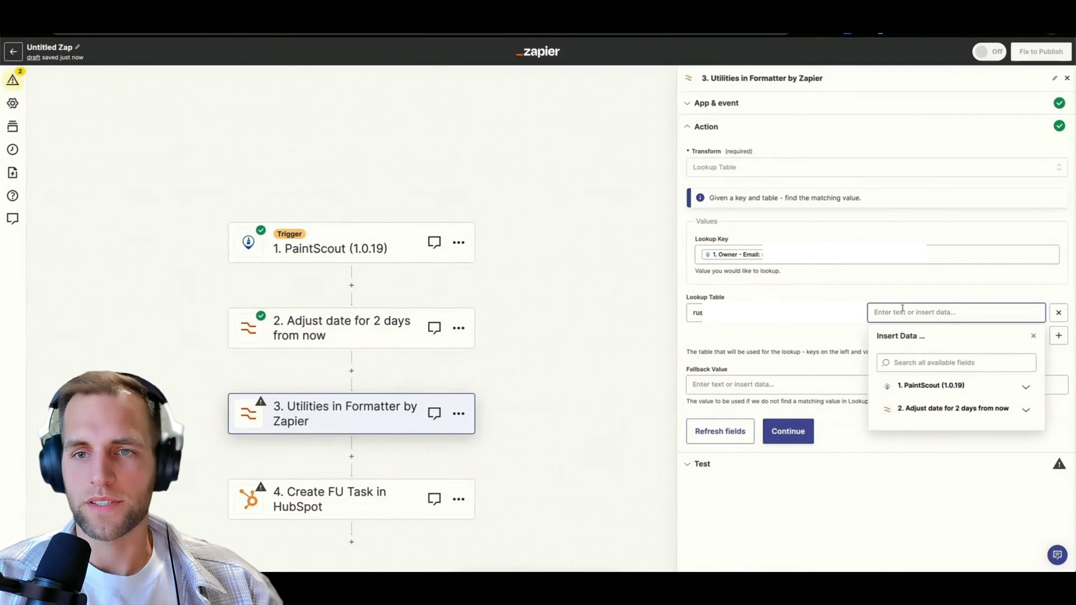
# Find the owner's HubSpot user ID in the task step's Assigned To list and copy it.
pyautogui.hotkey('ctrl', 't')
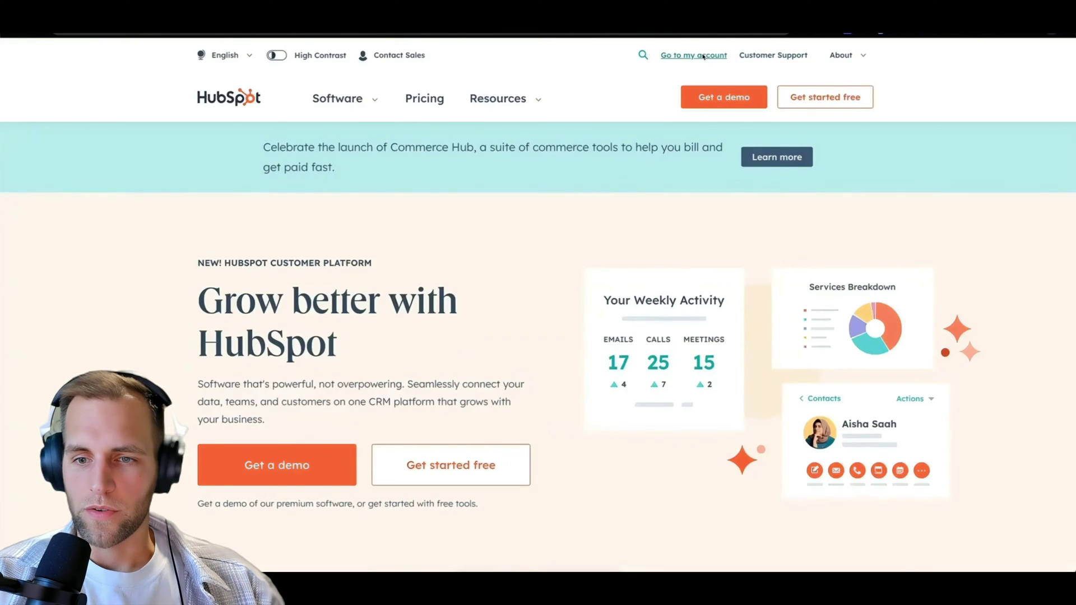
pyautogui.click(703, 56)
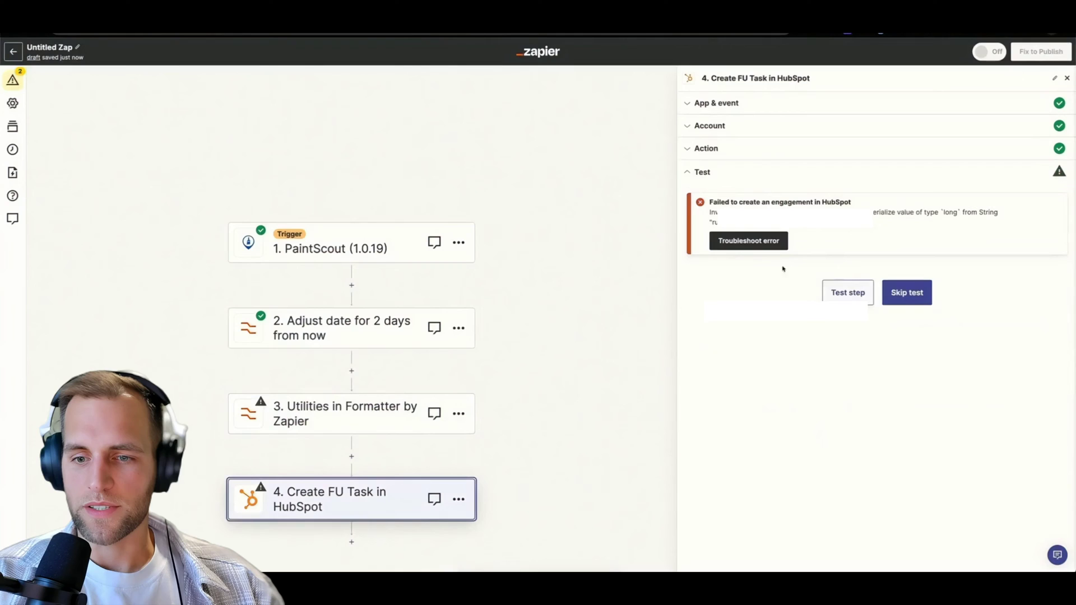
pyautogui.click(707, 149)
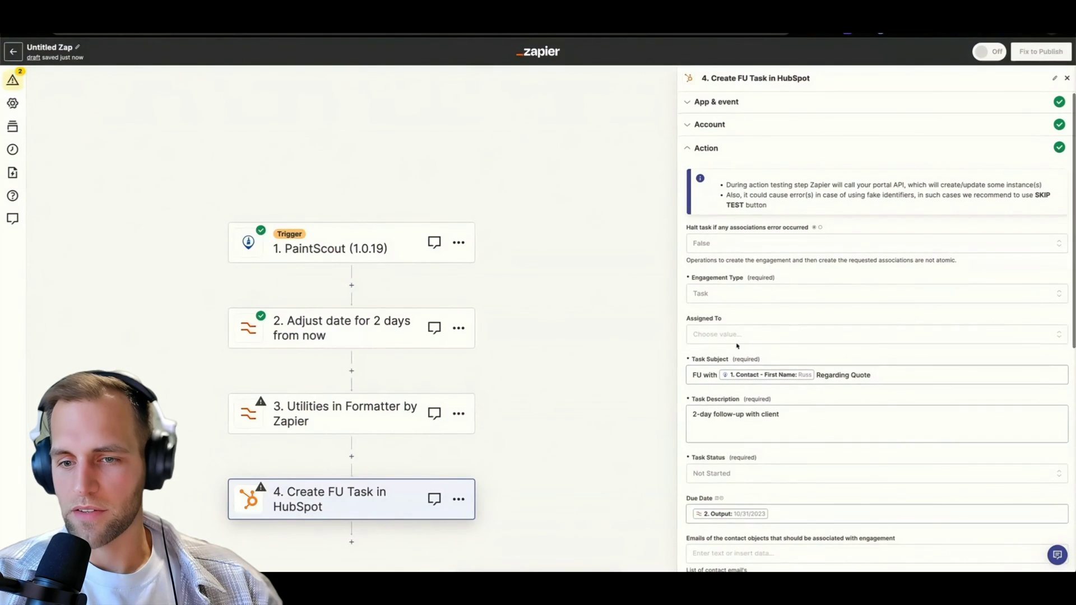
pyautogui.click(737, 335)
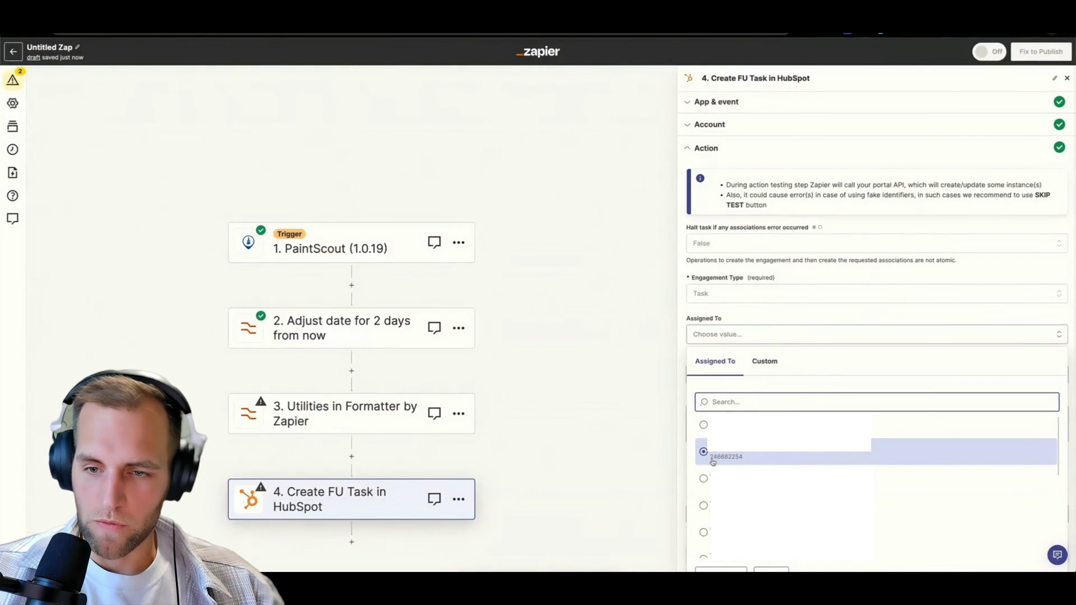
pyautogui.write('246')
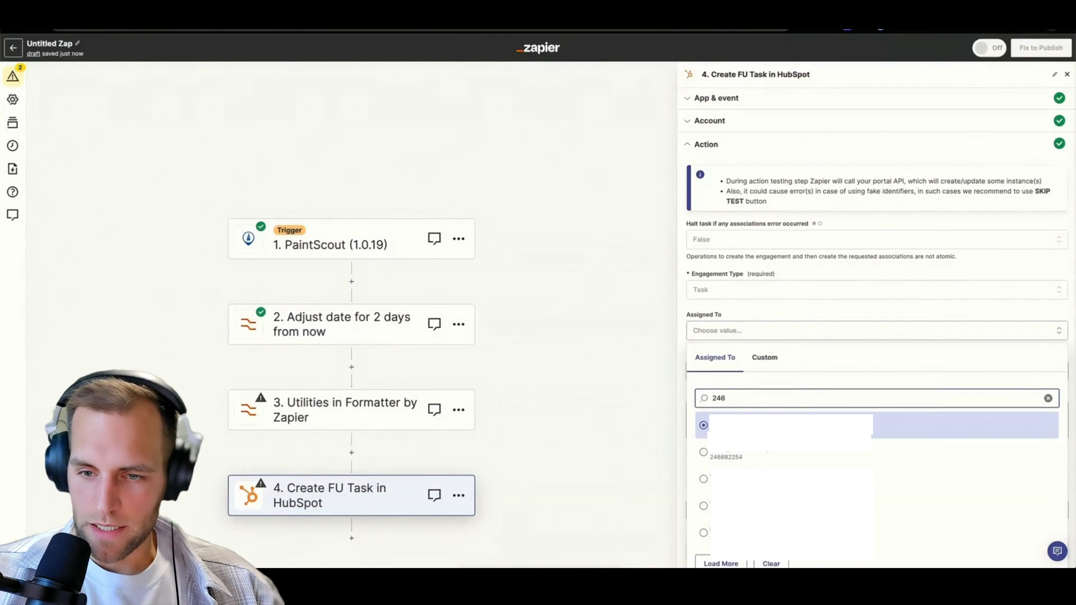
pyautogui.write('68')
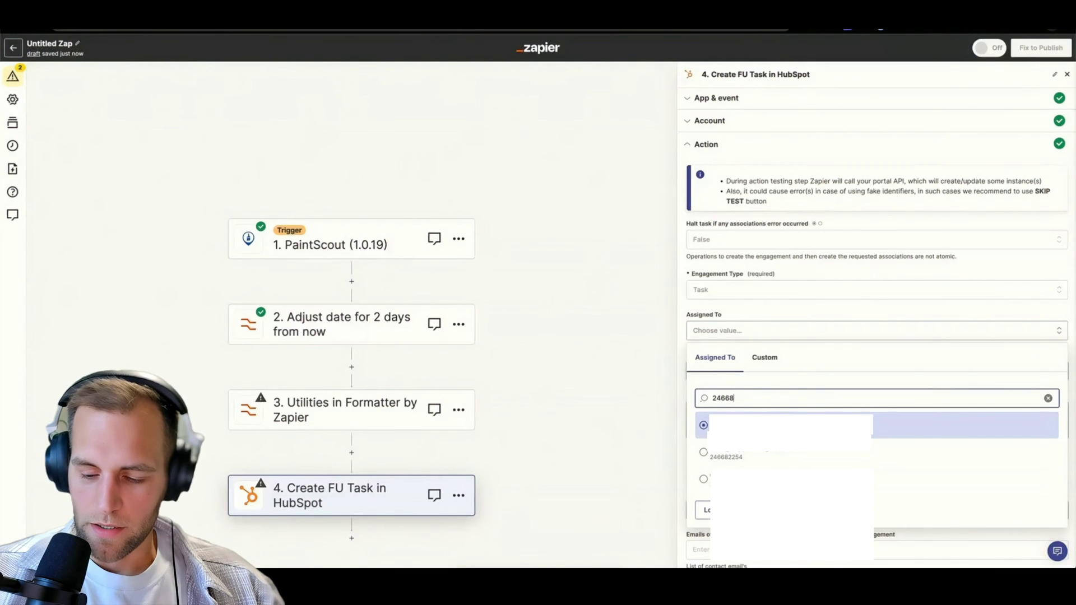
pyautogui.write('22')
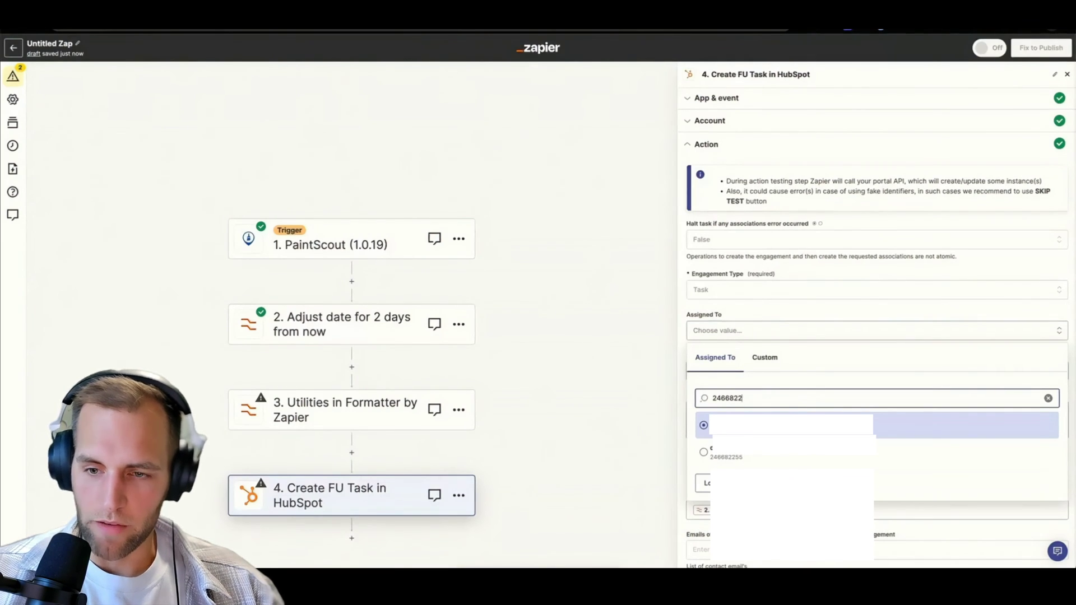
pyautogui.write('54')
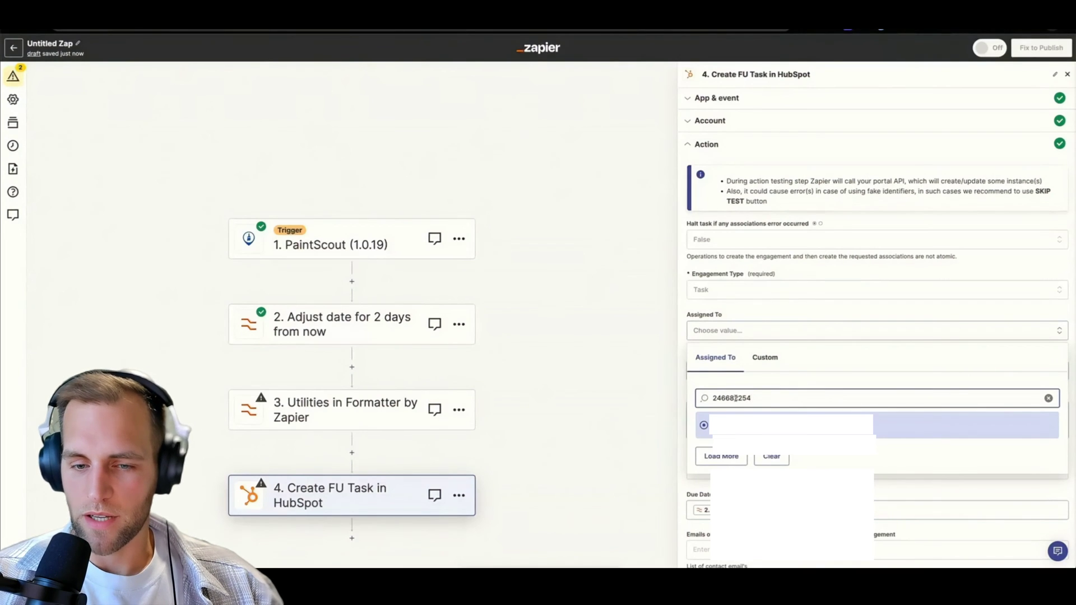
pyautogui.doubleClick(735, 397)
pyautogui.hotkey('ctrl', 'c')
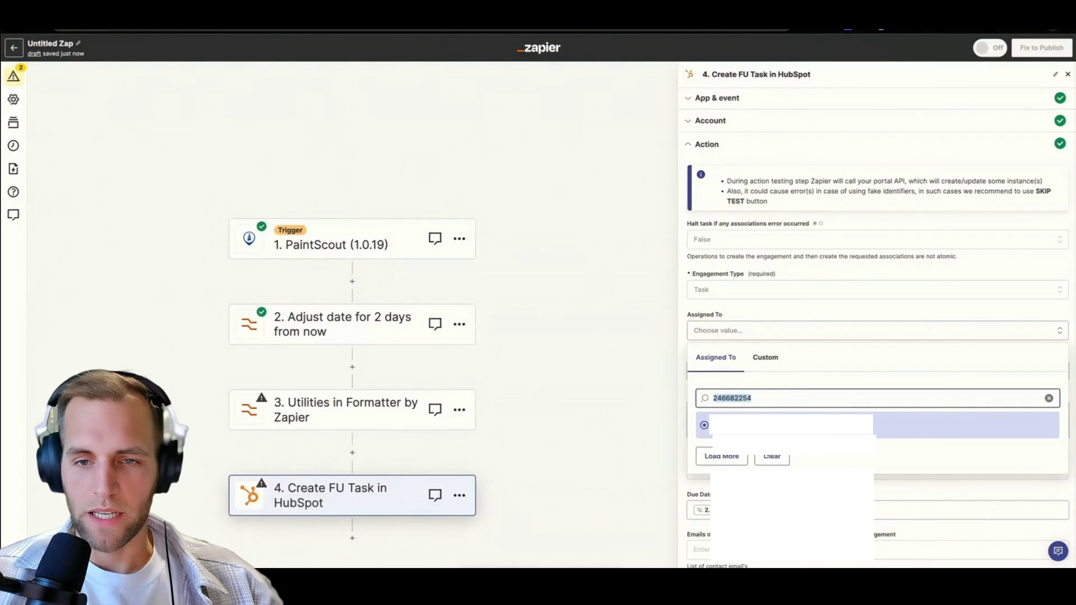
pyautogui.click(365, 408)
# Paste the owner's HubSpot ID as the first lookup row's value and add an empty second row.
pyautogui.click(723, 122)
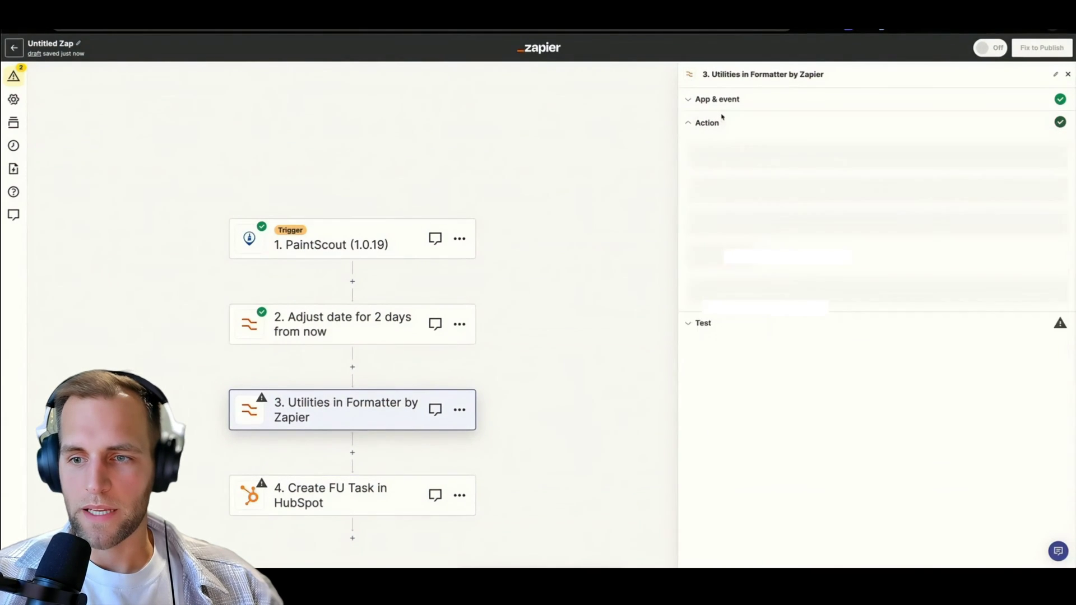
pyautogui.click(934, 307)
pyautogui.hotkey('ctrl', 'v')
pyautogui.click(935, 291)
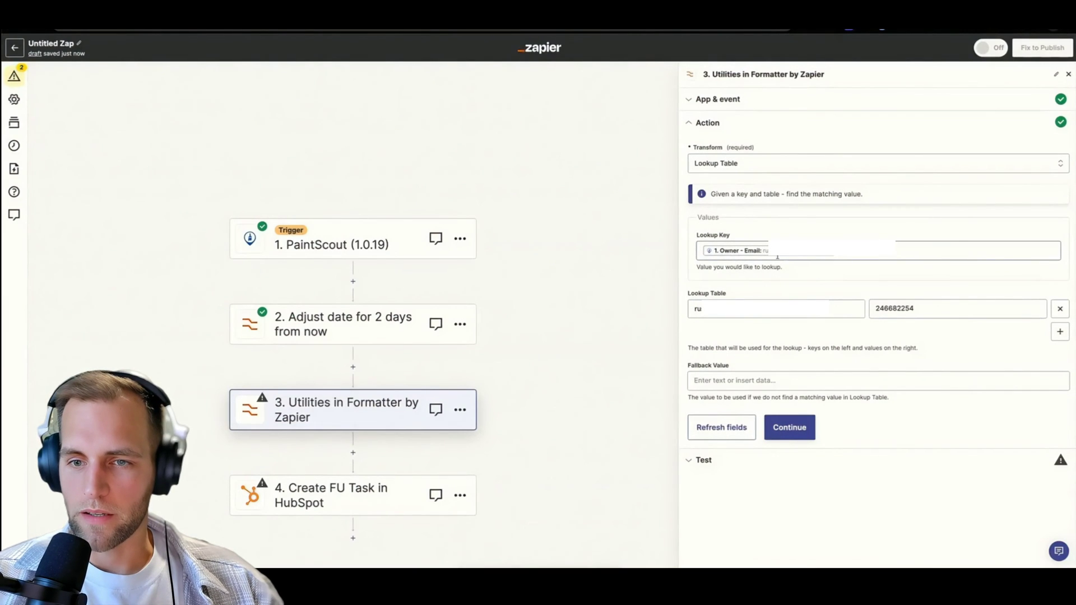
pyautogui.click(733, 315)
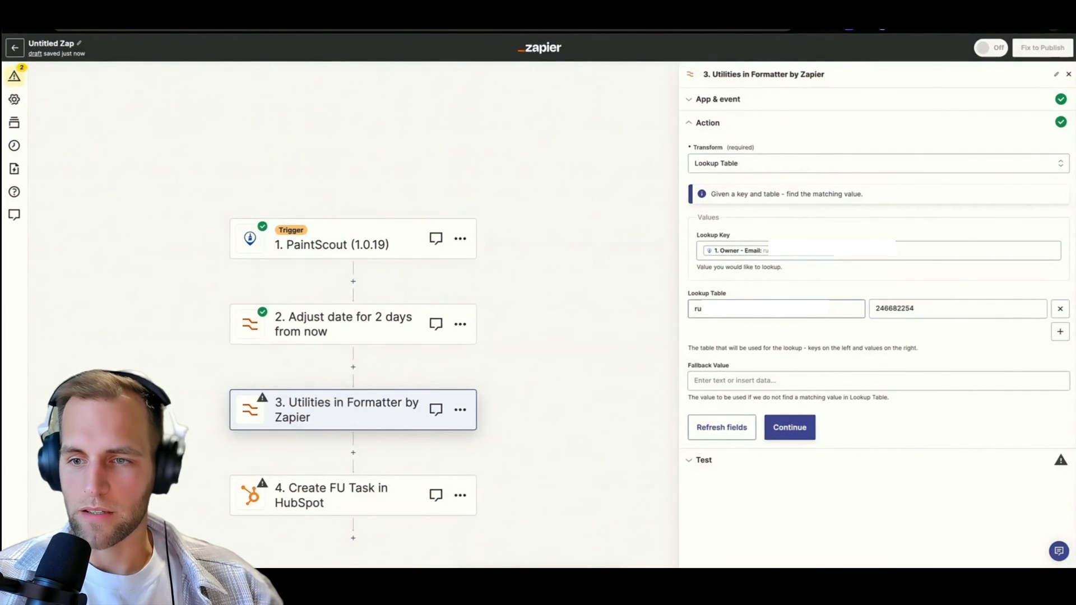
pyautogui.click(919, 310)
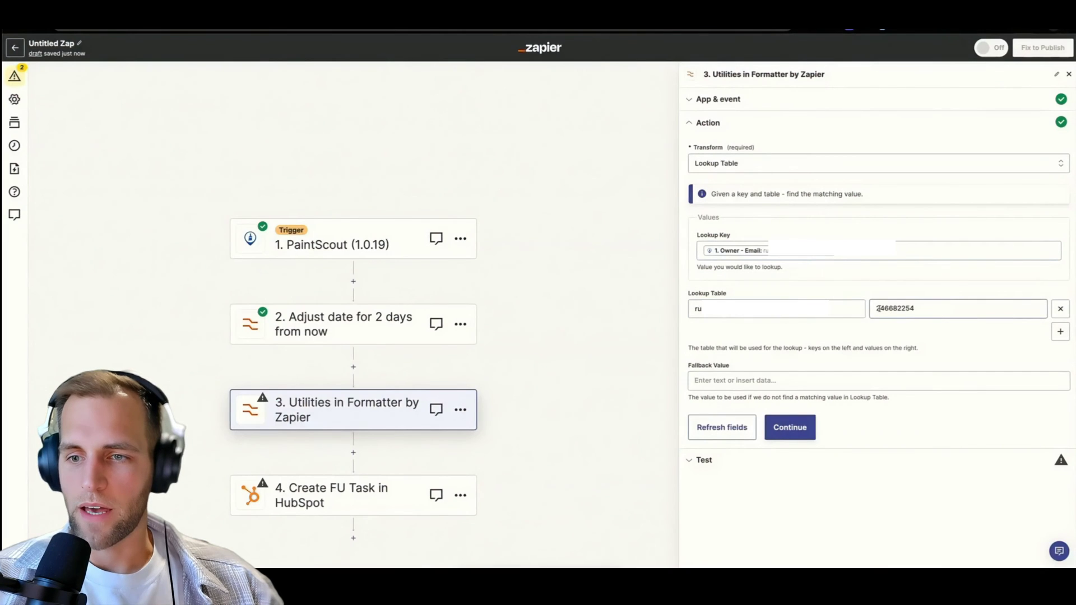
pyautogui.moveTo(878, 308); pyautogui.dragTo(903, 309)
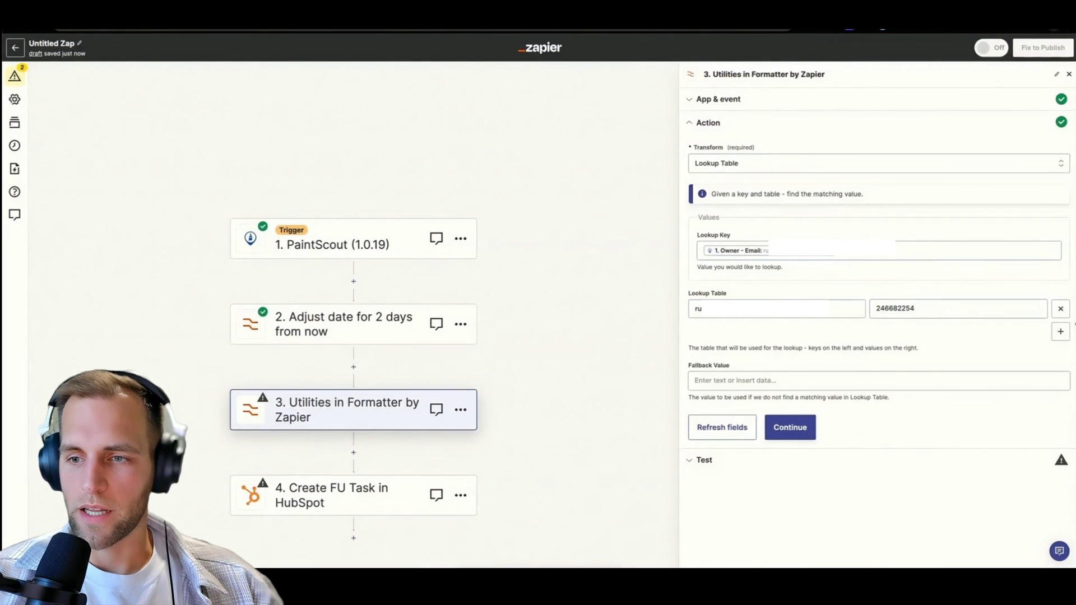
pyautogui.click(1060, 331)
pyautogui.click(718, 329)
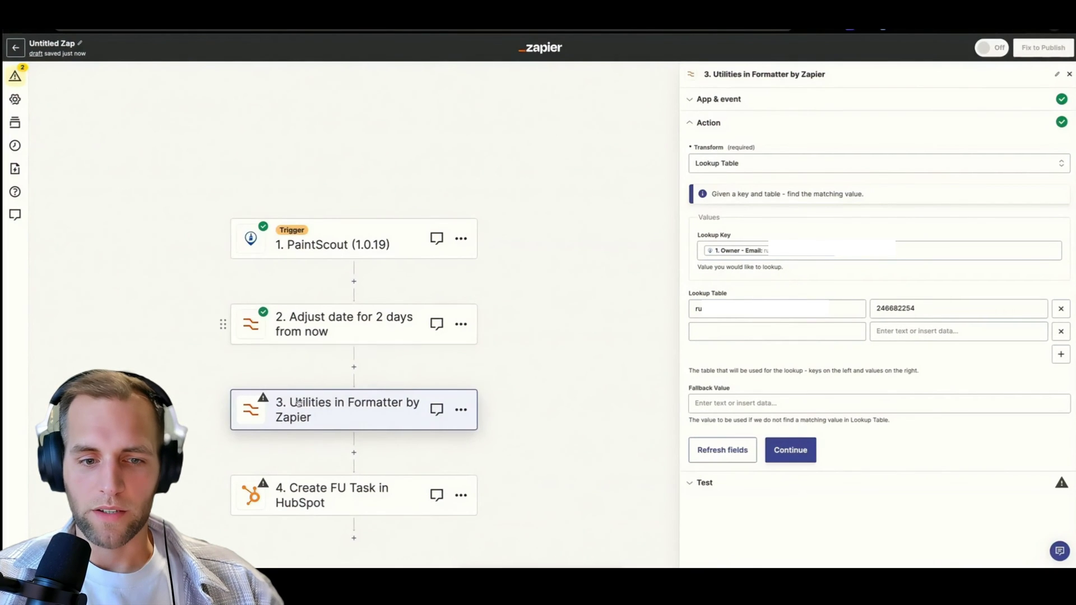
pyautogui.click(319, 493)
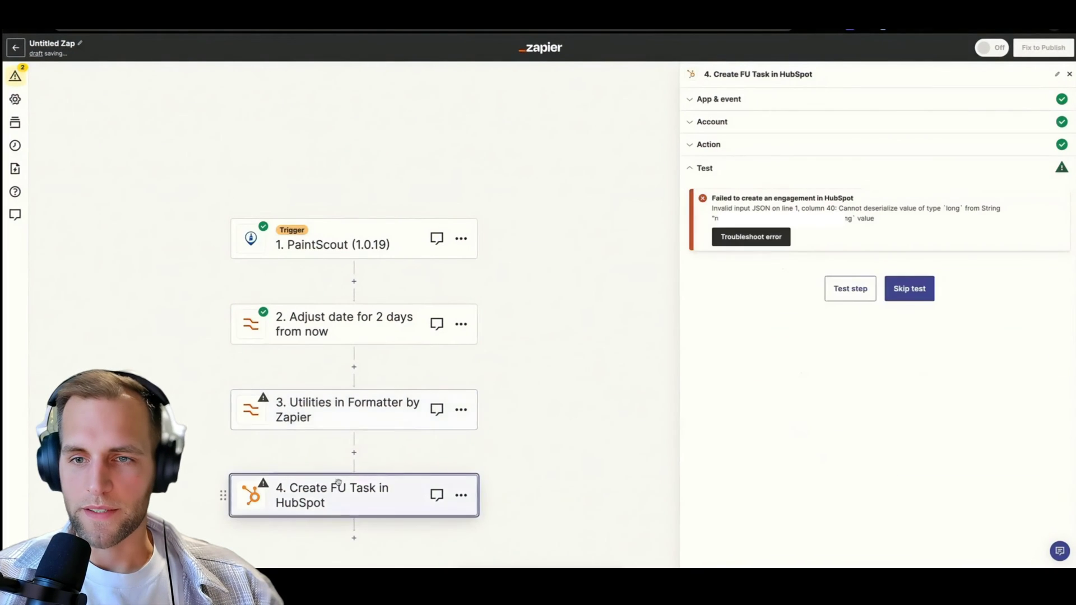
# Search Assigned To for the estimator's owner ID and copy it for the lookup table.
pyautogui.click(709, 145)
pyautogui.click(740, 332)
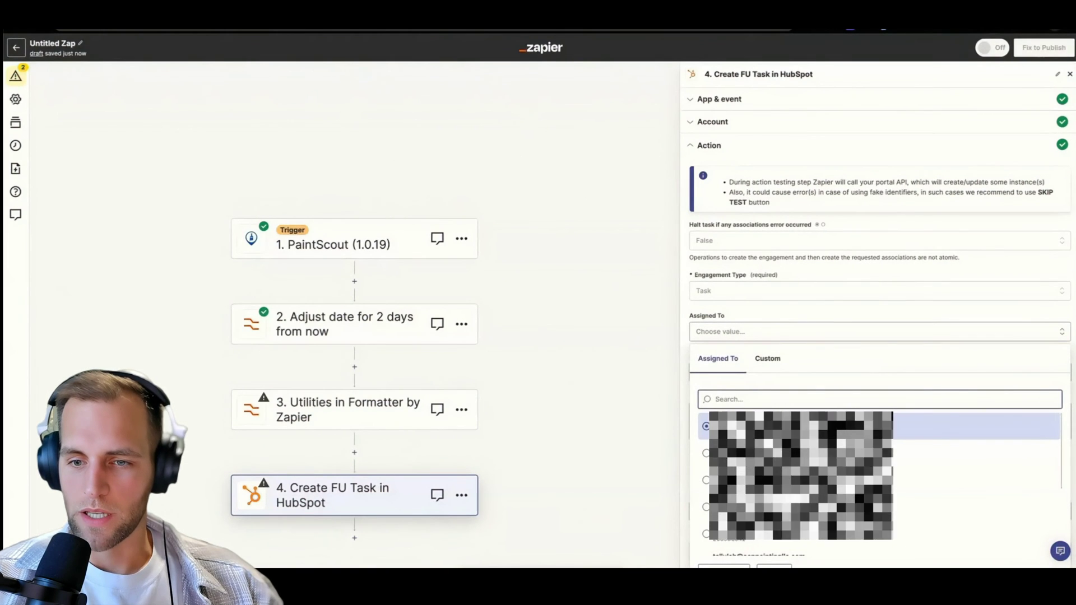
pyautogui.write('2')
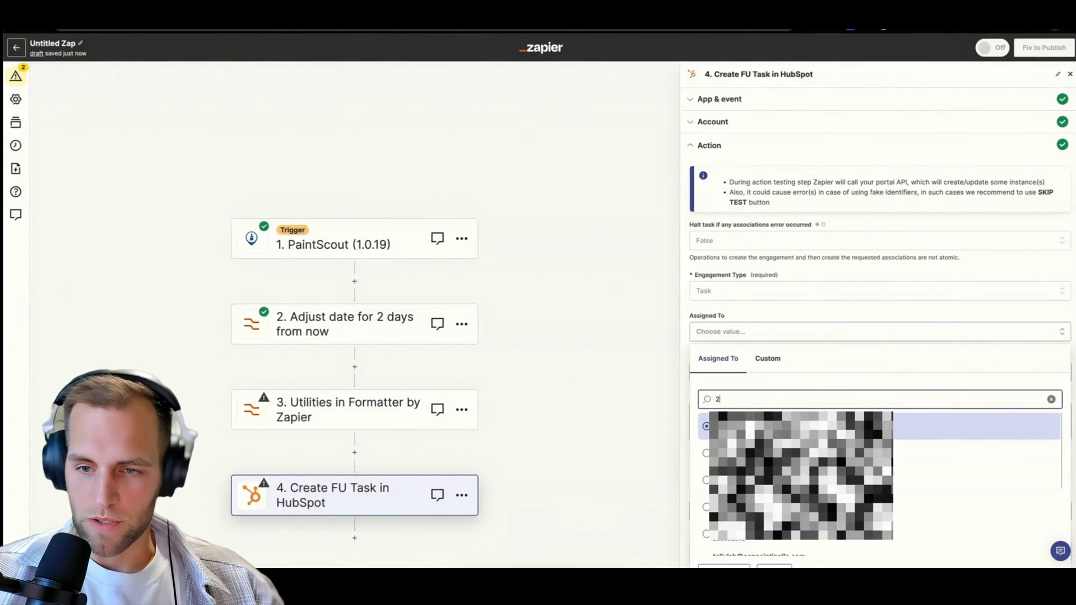
pyautogui.write('466')
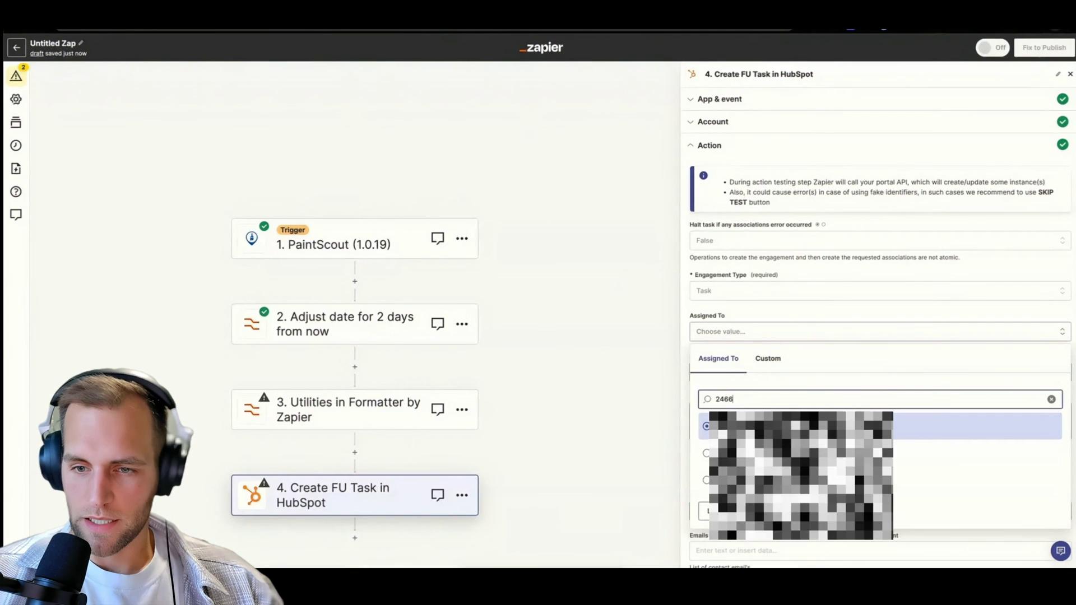
pyautogui.write('642')
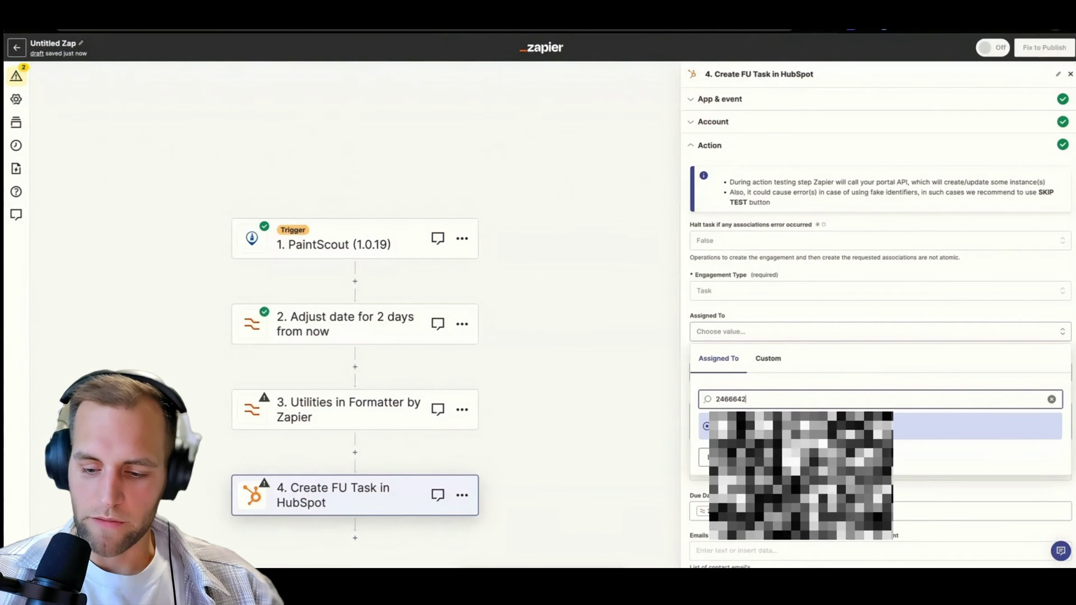
pyautogui.write('58')
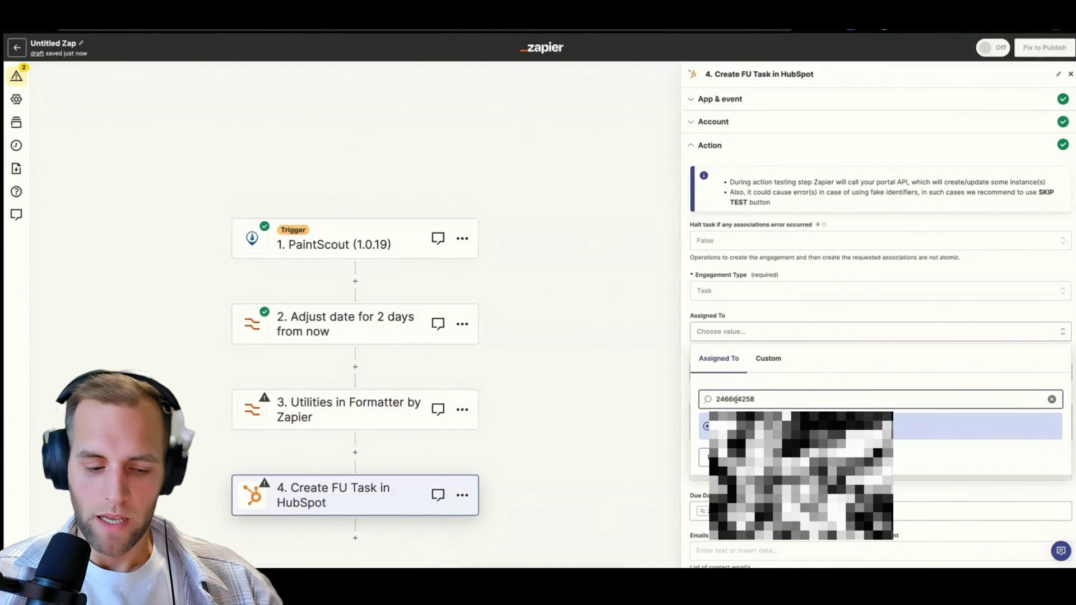
pyautogui.doubleClick(735, 399)
pyautogui.hotkey('ctrl', 'c')
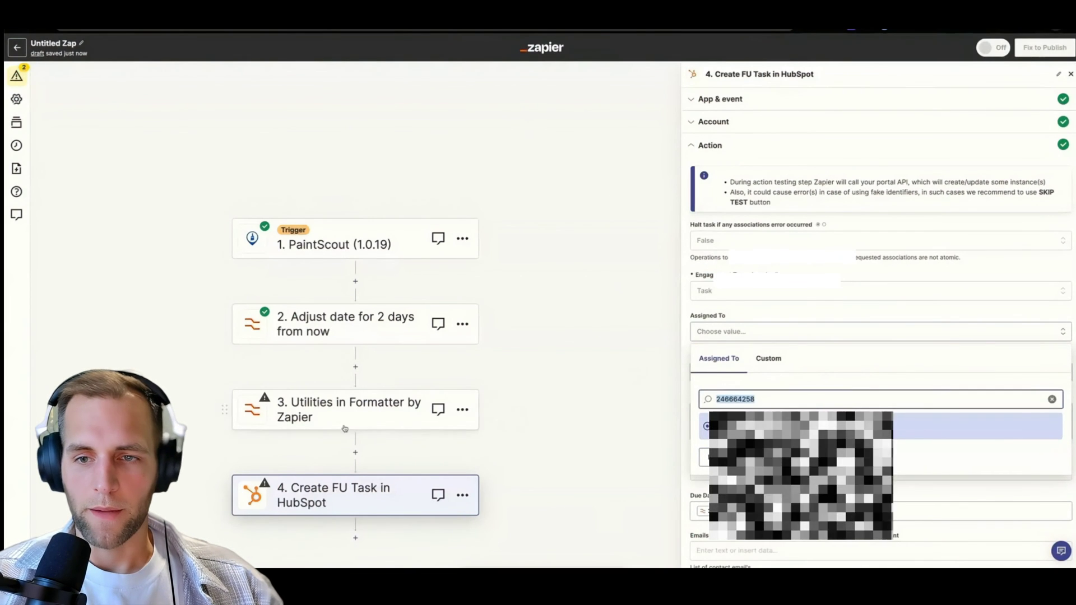
pyautogui.click(342, 427)
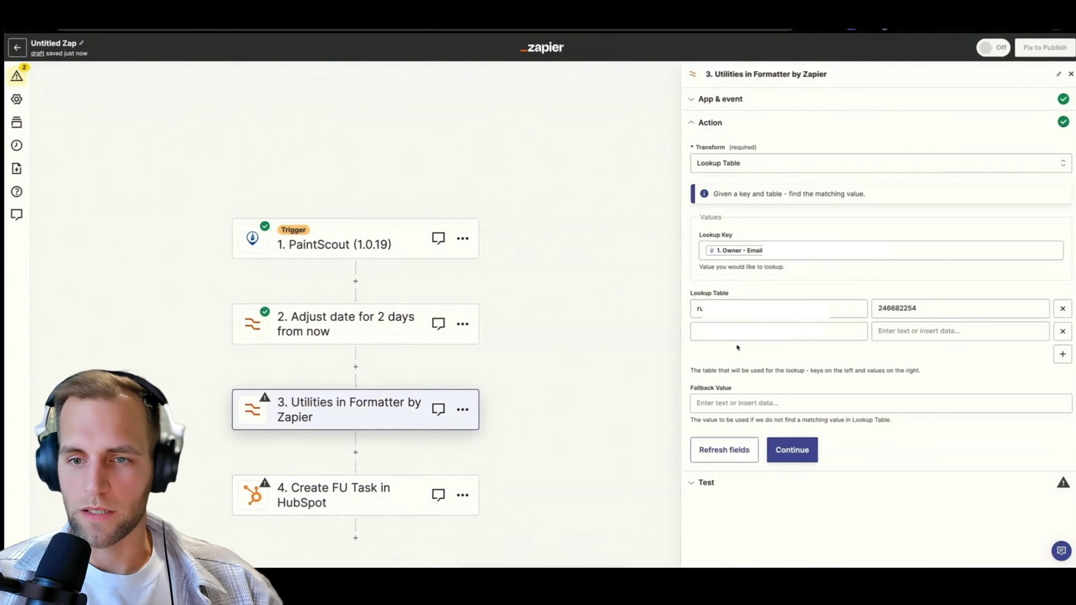
# Paste the copied owner ID into a lookup value and the Fallback Value, and edit the first email key.
pyautogui.click(734, 334)
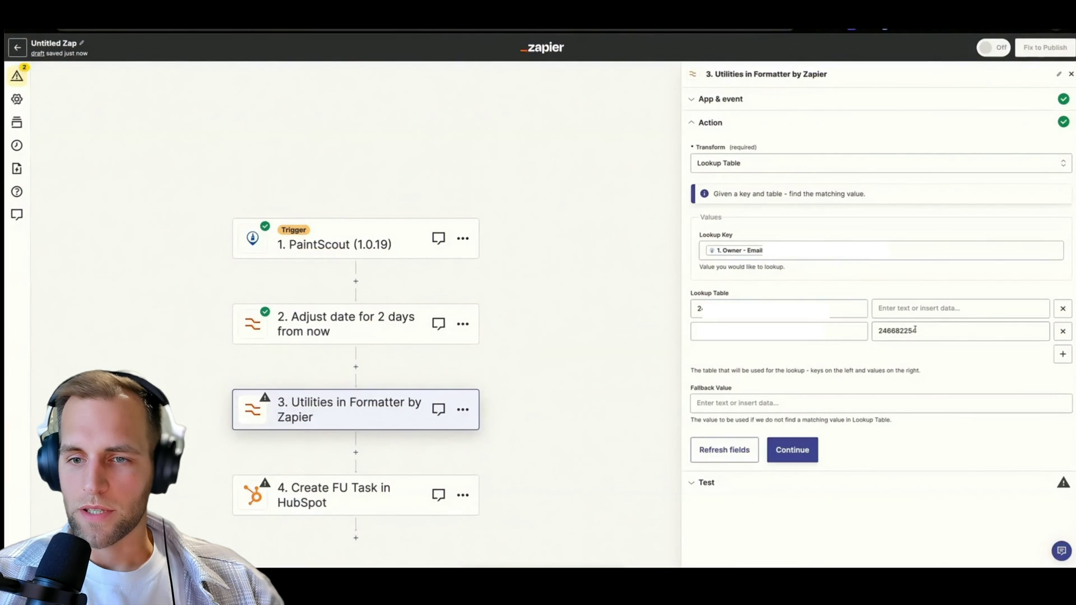
pyautogui.click(874, 309)
pyautogui.hotkey('ctrl', 'v')
pyautogui.click(701, 308)
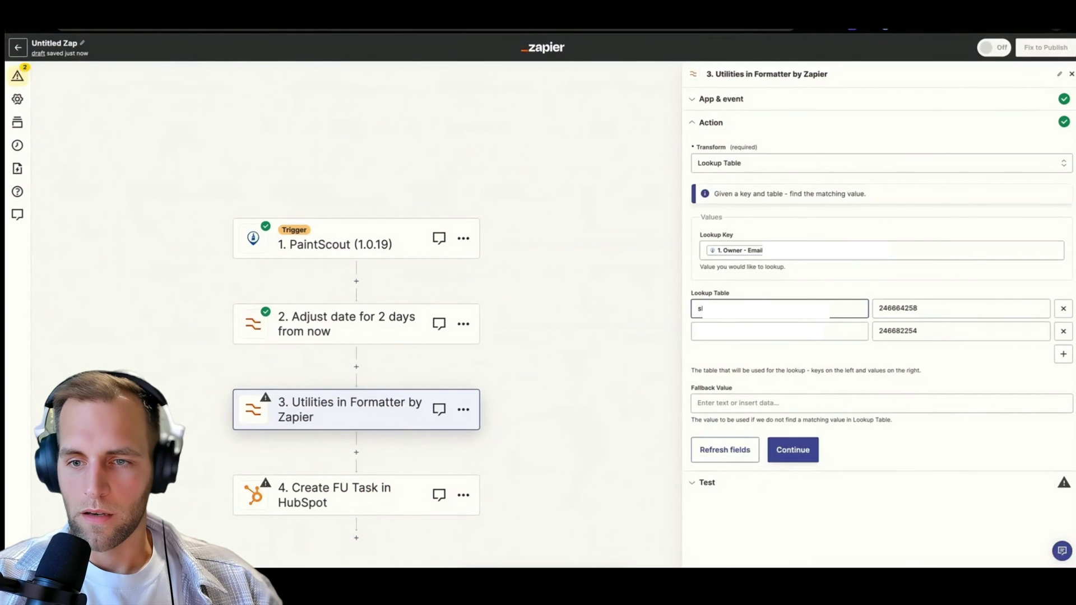
pyautogui.click(802, 293)
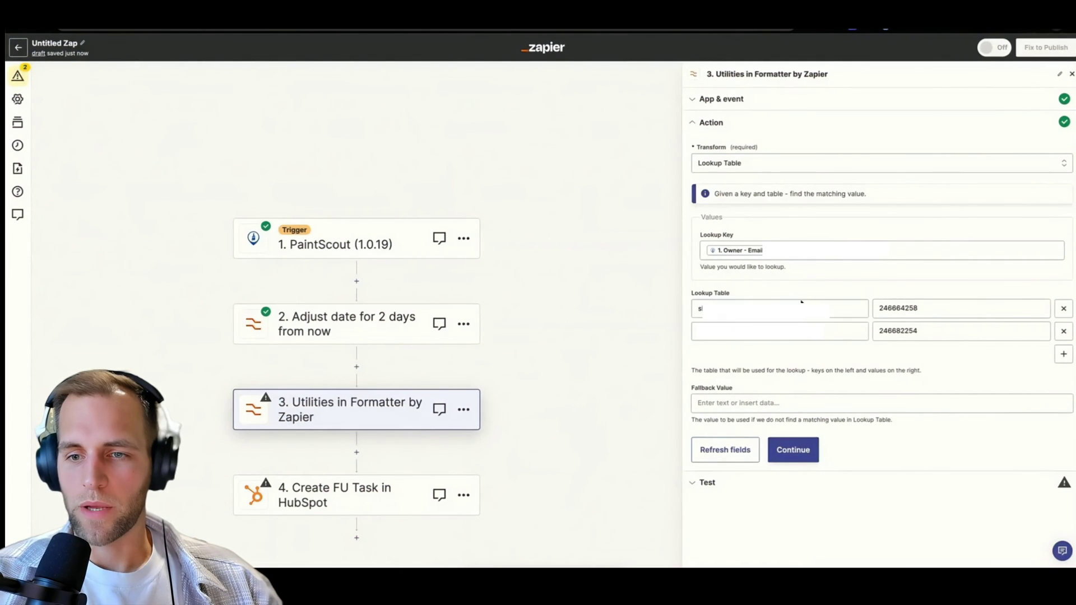
pyautogui.click(735, 405)
pyautogui.hotkey('ctrl', 'v')
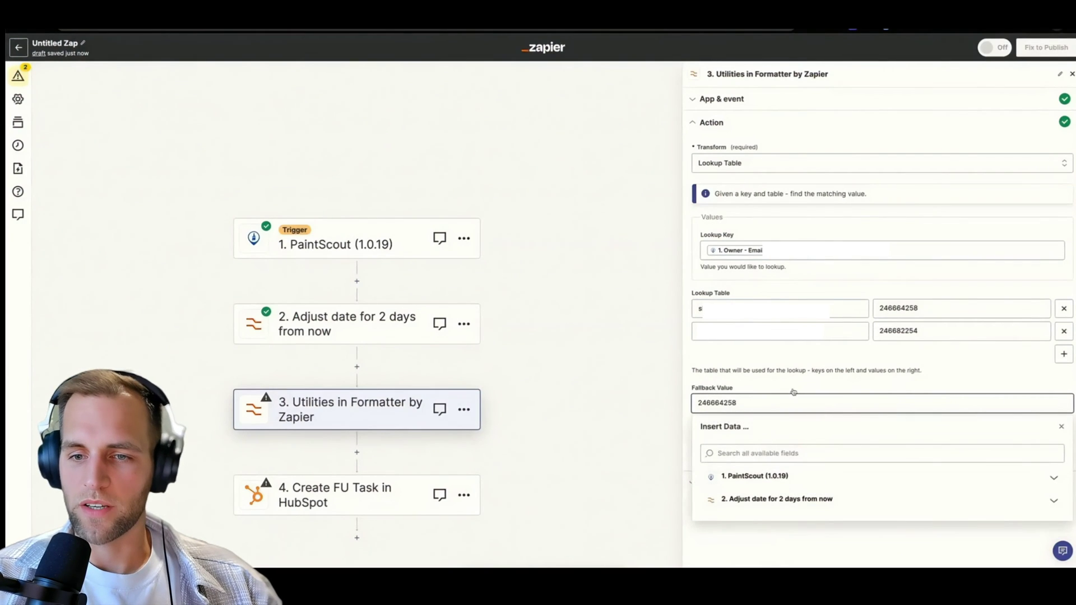
pyautogui.click(786, 379)
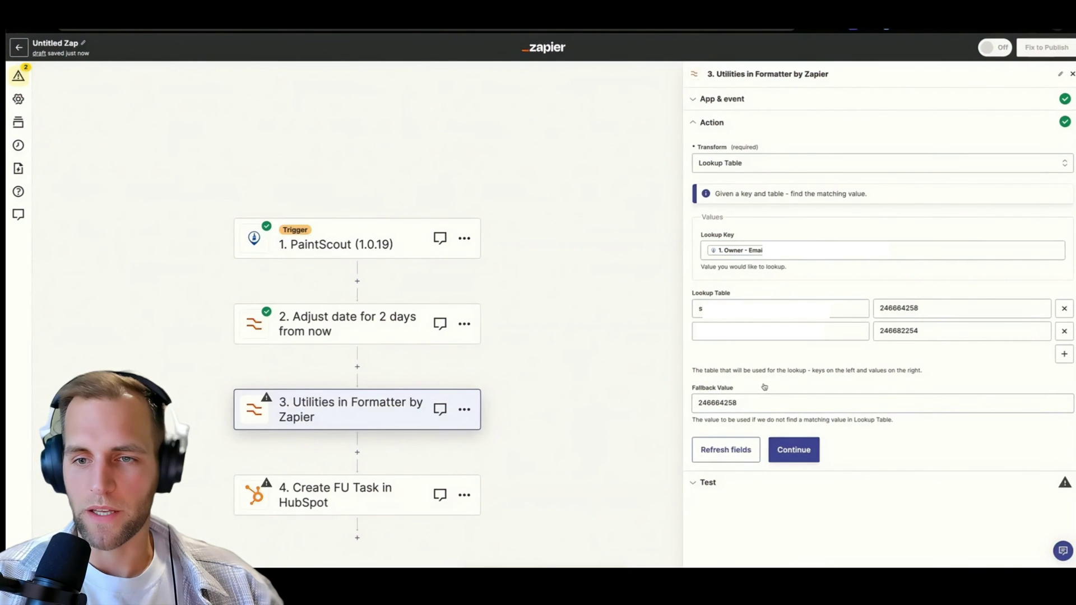
# Test the lookup step successfully and rename it 'Convert Estimator Email to Estimater ID'.
pyautogui.click(792, 448)
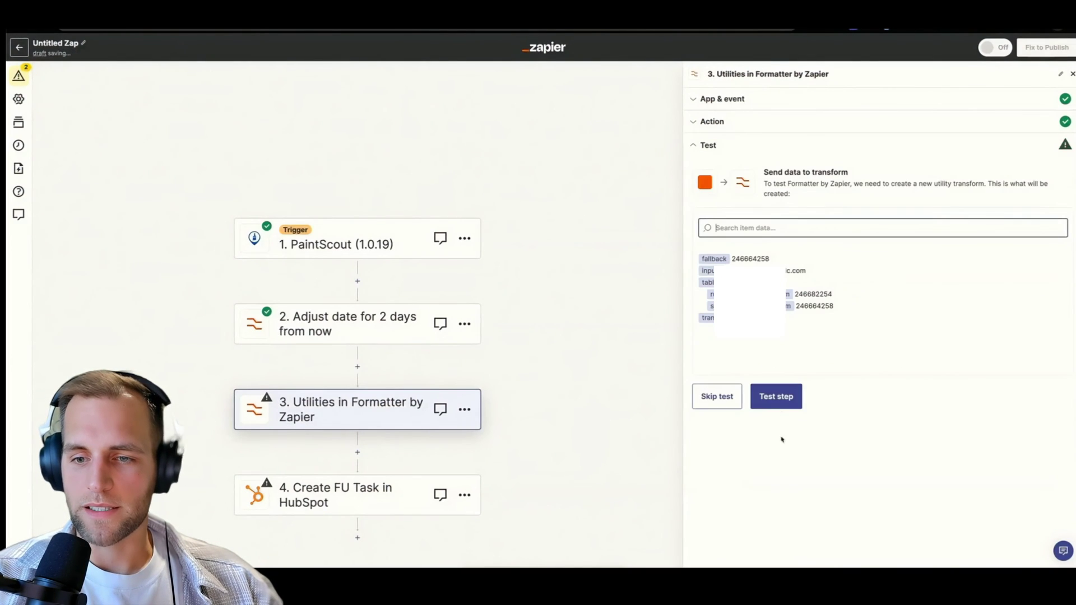
pyautogui.click(778, 399)
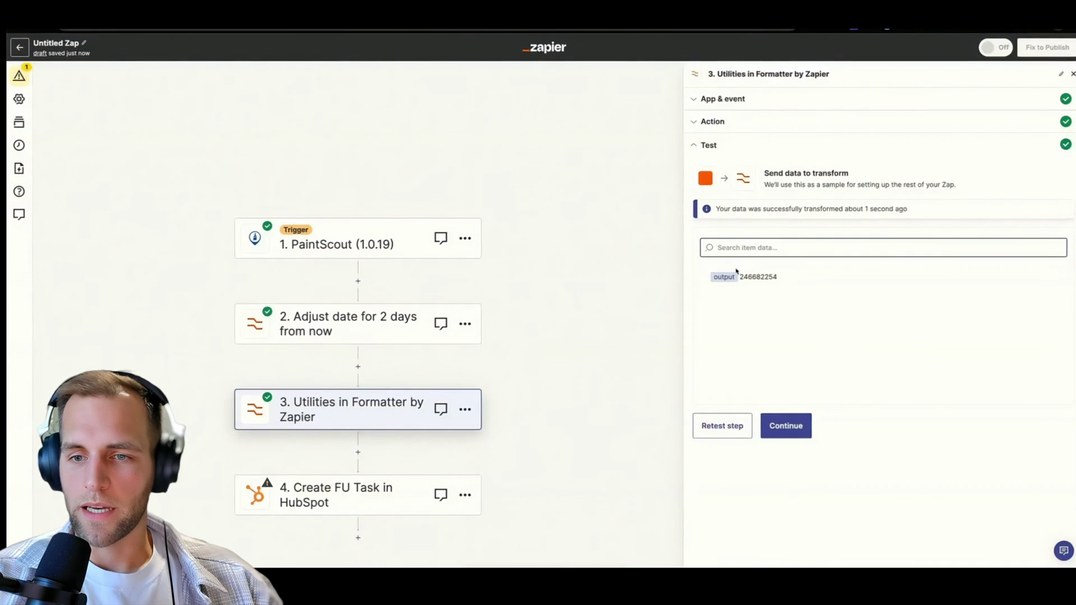
pyautogui.moveTo(740, 276); pyautogui.dragTo(778, 277)
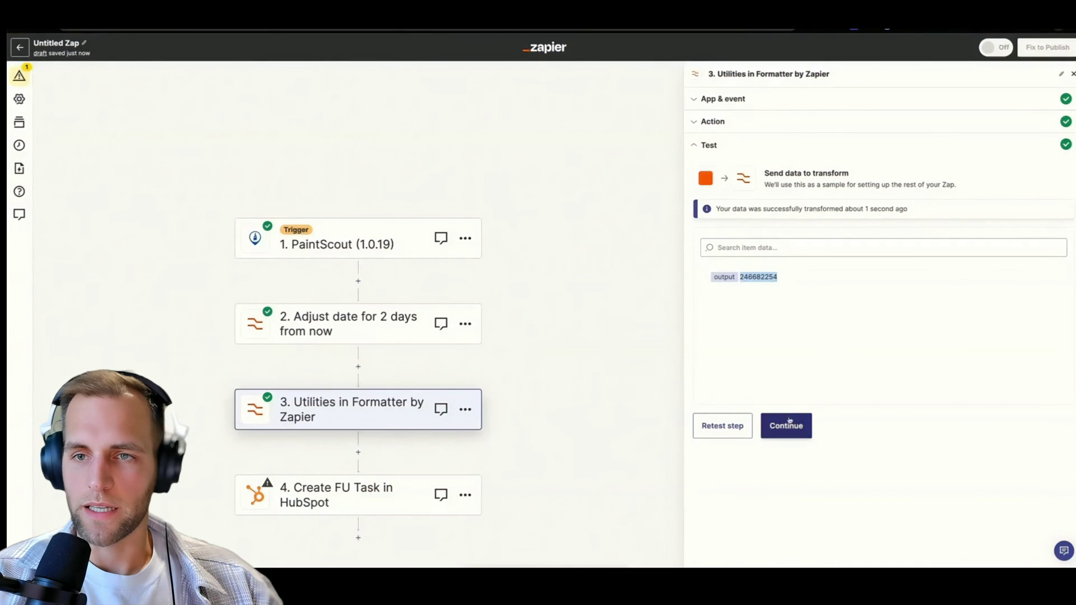
pyautogui.click(1063, 74)
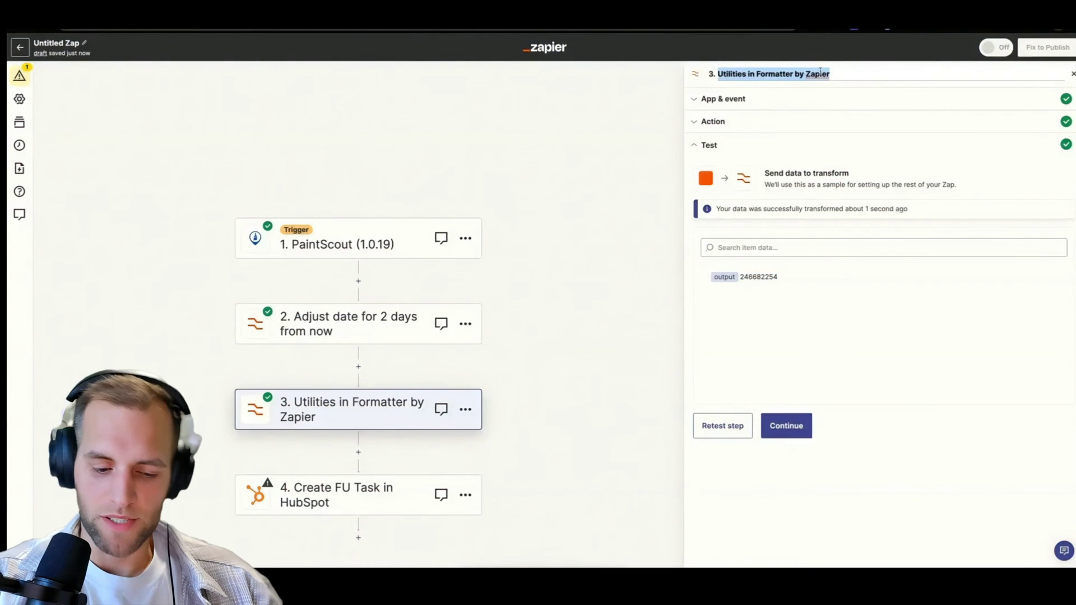
pyautogui.write('Conv')
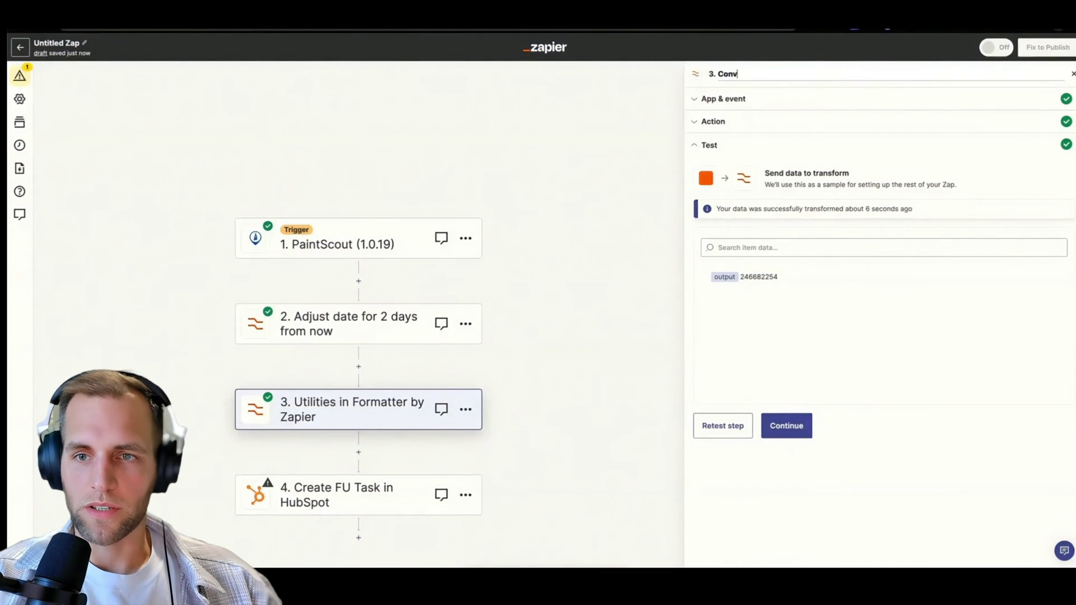
pyautogui.write('ert Estimator Email to')
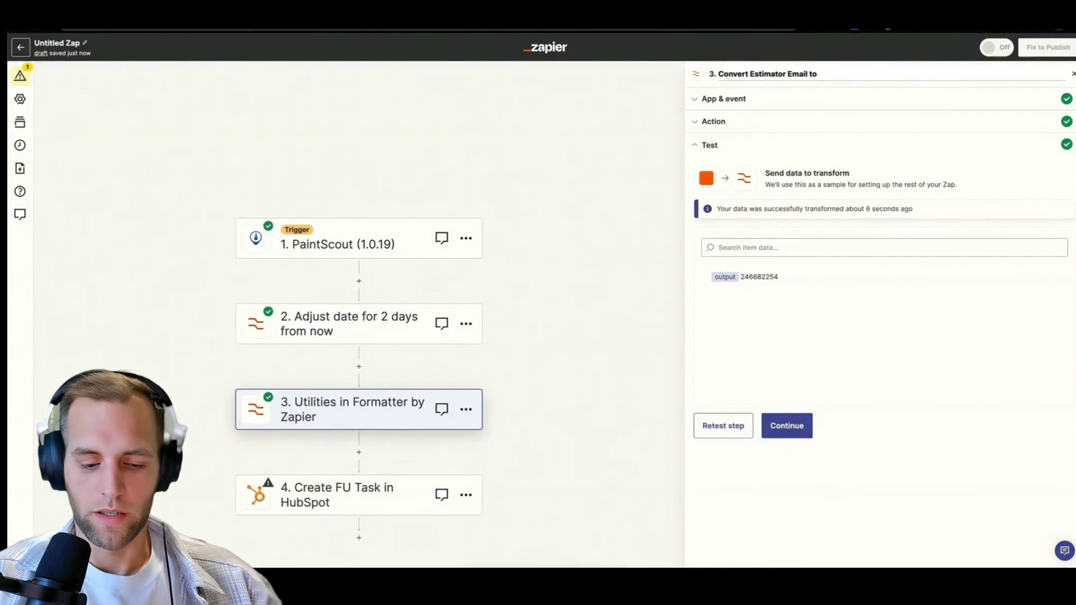
pyautogui.write(' Estimat')
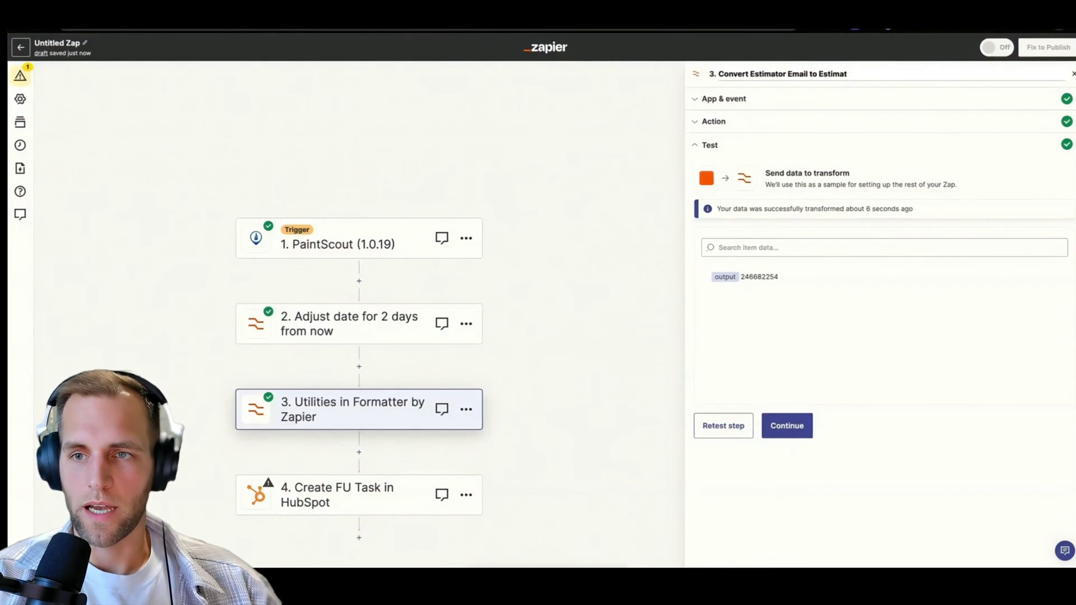
pyautogui.write('er ID')
pyautogui.click(846, 415)
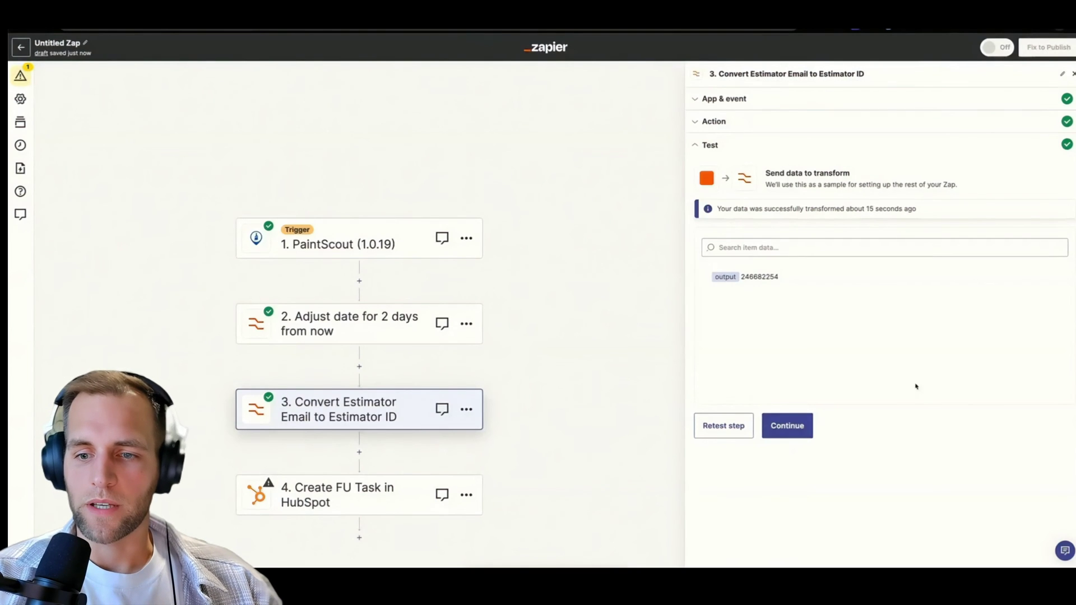
pyautogui.click(785, 432)
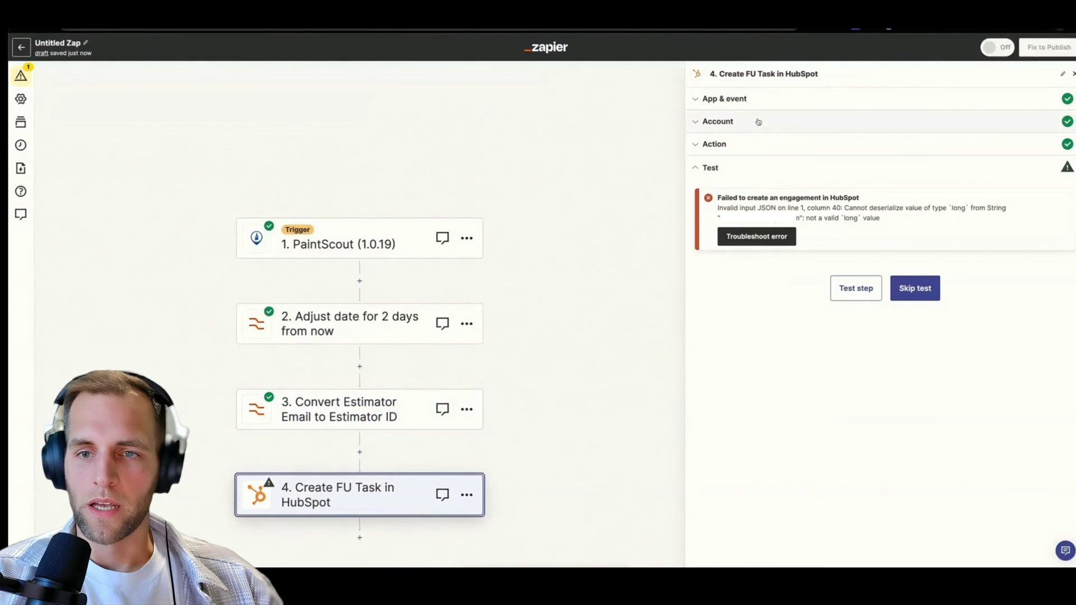
# Map the HubSpot task's Assigned To to step 3's lookup Output via the Custom tab.
pyautogui.click(714, 144)
pyautogui.scroll(-1, 740, 313)
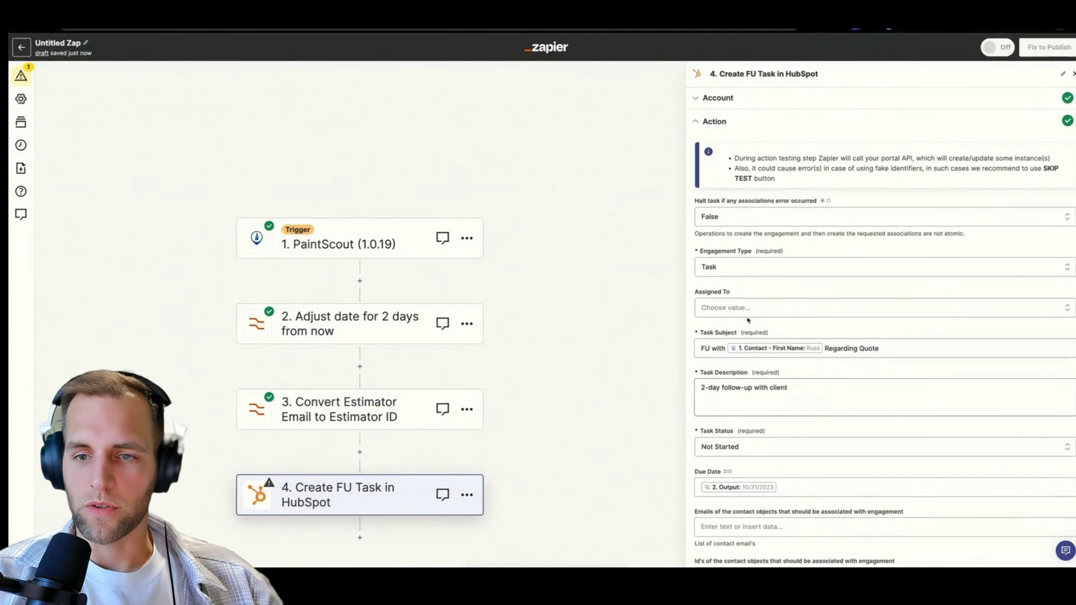
pyautogui.click(740, 315)
pyautogui.click(779, 336)
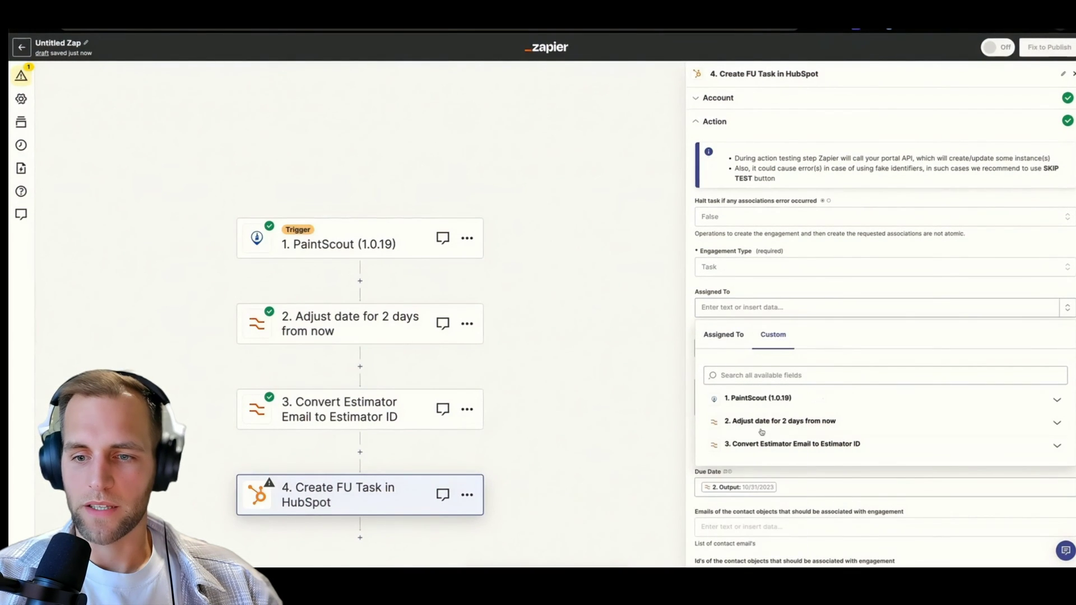
pyautogui.click(768, 447)
pyautogui.click(748, 485)
pyautogui.scroll(-7, 821, 379)
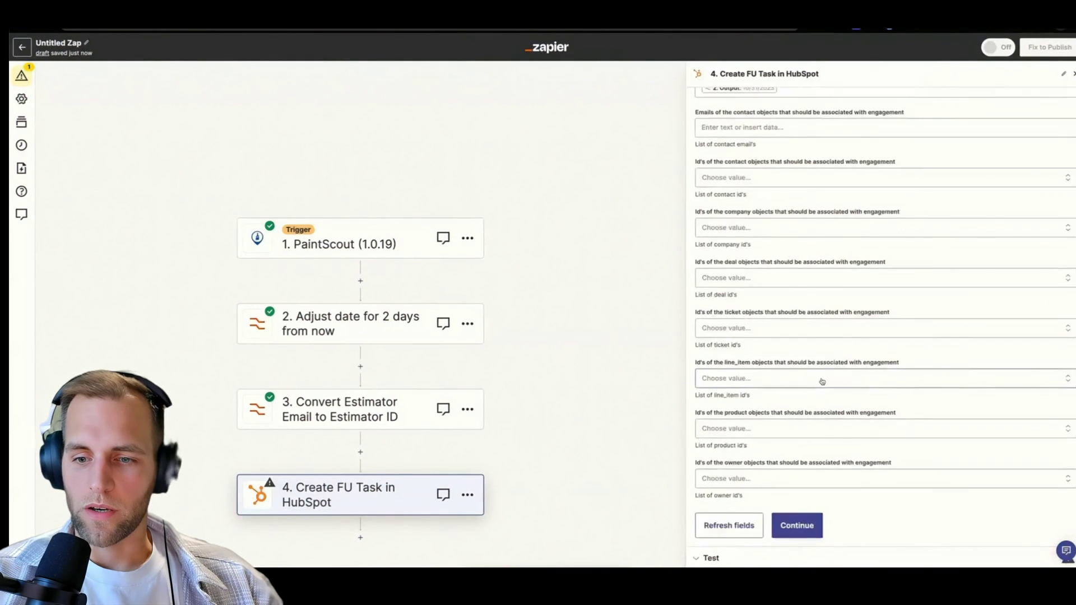
pyautogui.click(800, 536)
# Rerun the HubSpot task step's test and review the result.
pyautogui.click(856, 286)
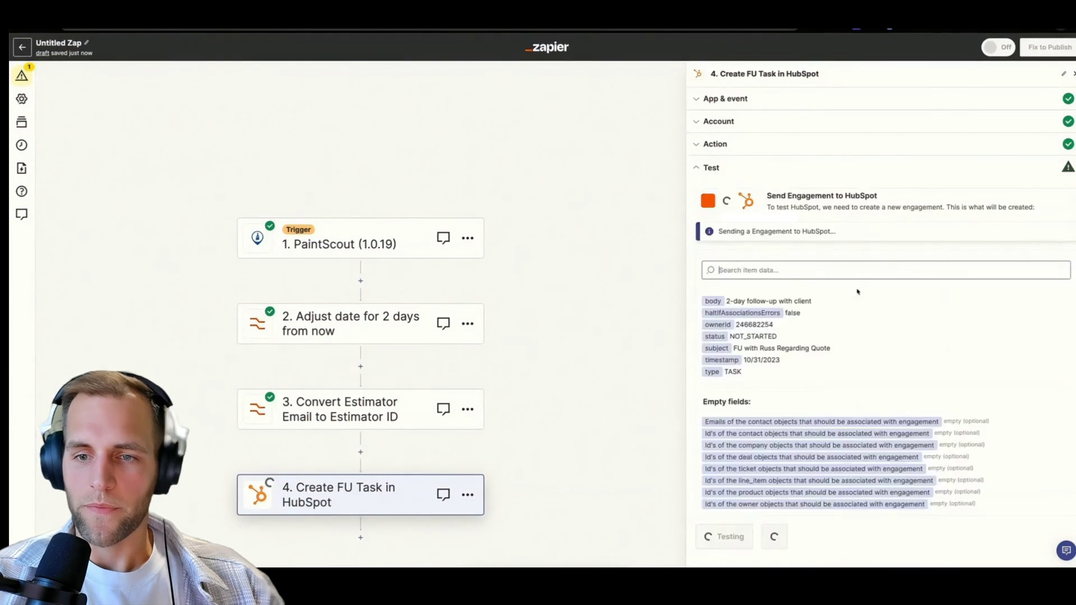
pyautogui.scroll(-4, 313, 259)
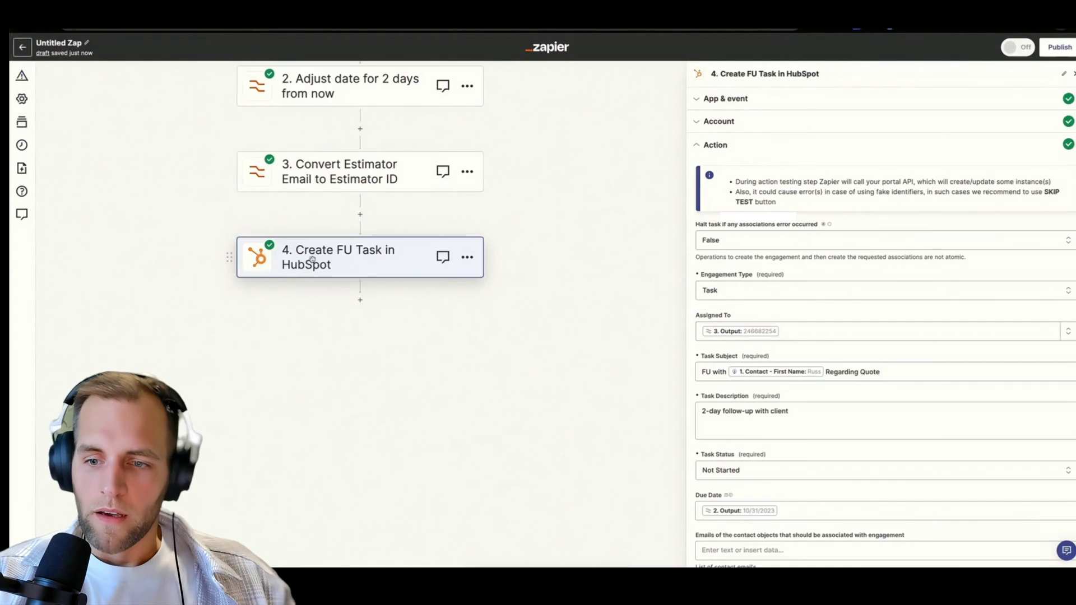
pyautogui.scroll(-8, 768, 347)
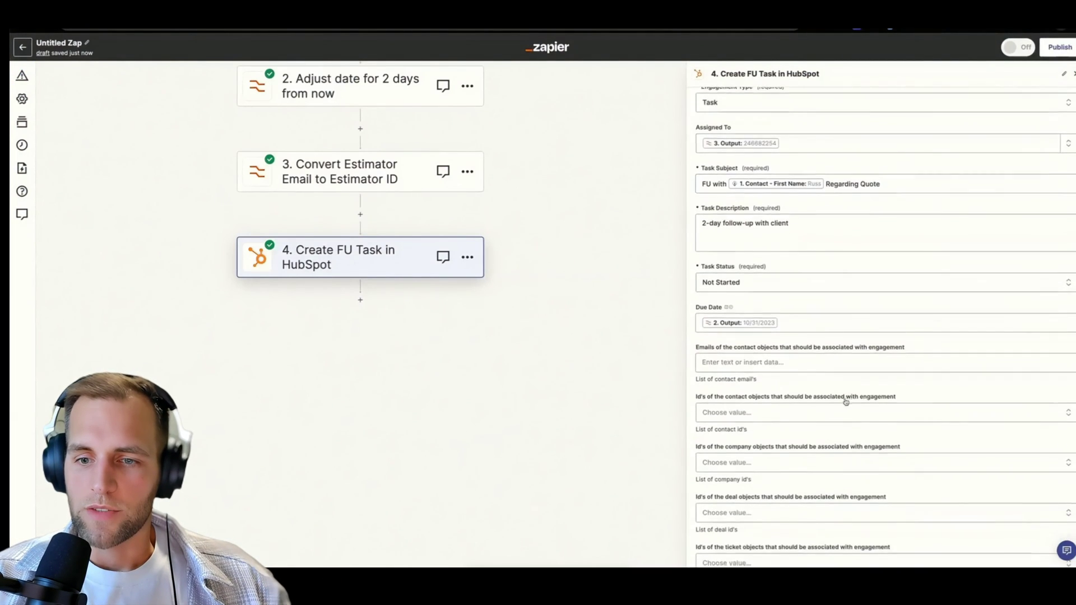
pyautogui.scroll(3, 777, 339)
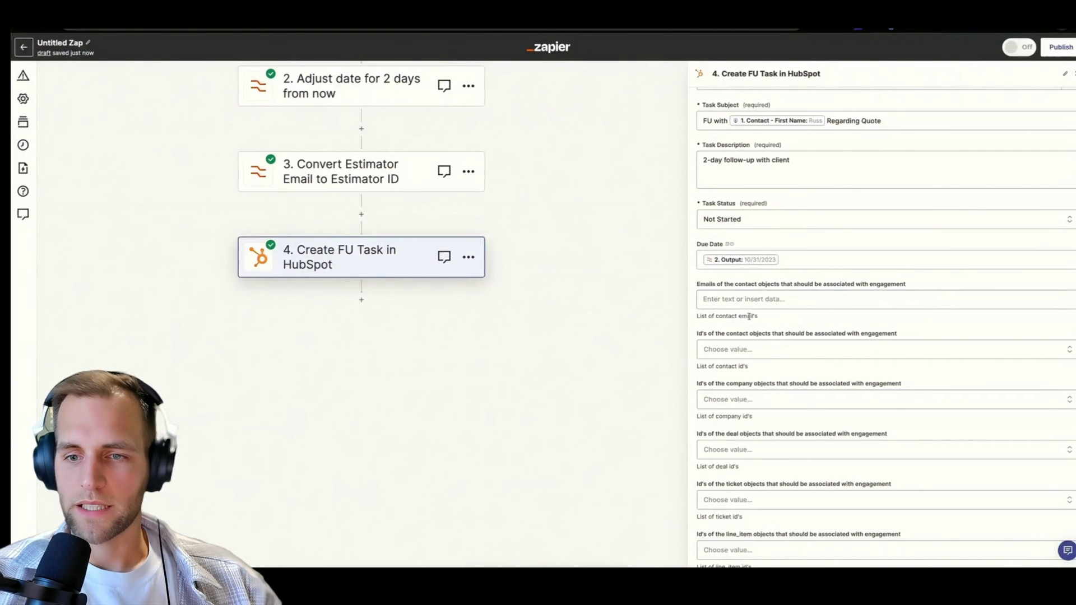
# Fill the contact emails field with the PaintScout trigger's 1. Contact - Email.
pyautogui.click(720, 299)
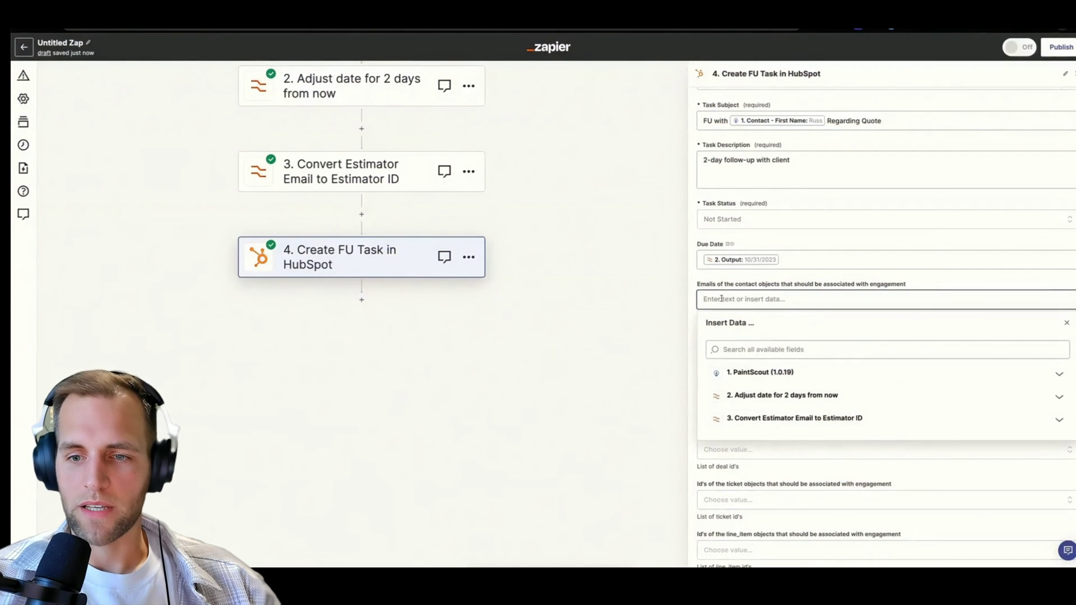
pyautogui.click(751, 372)
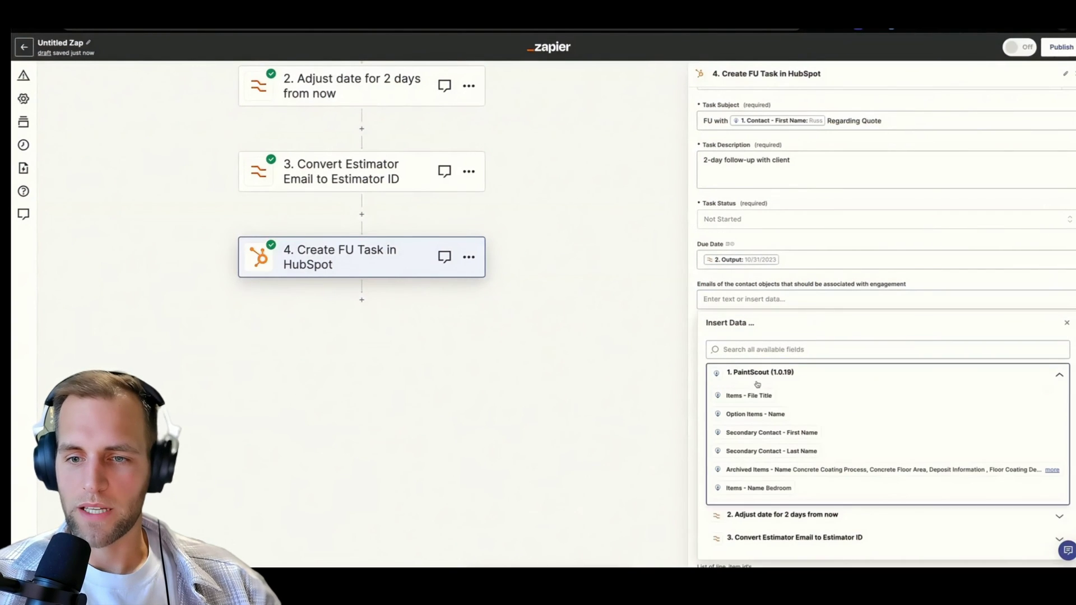
pyautogui.click(733, 349)
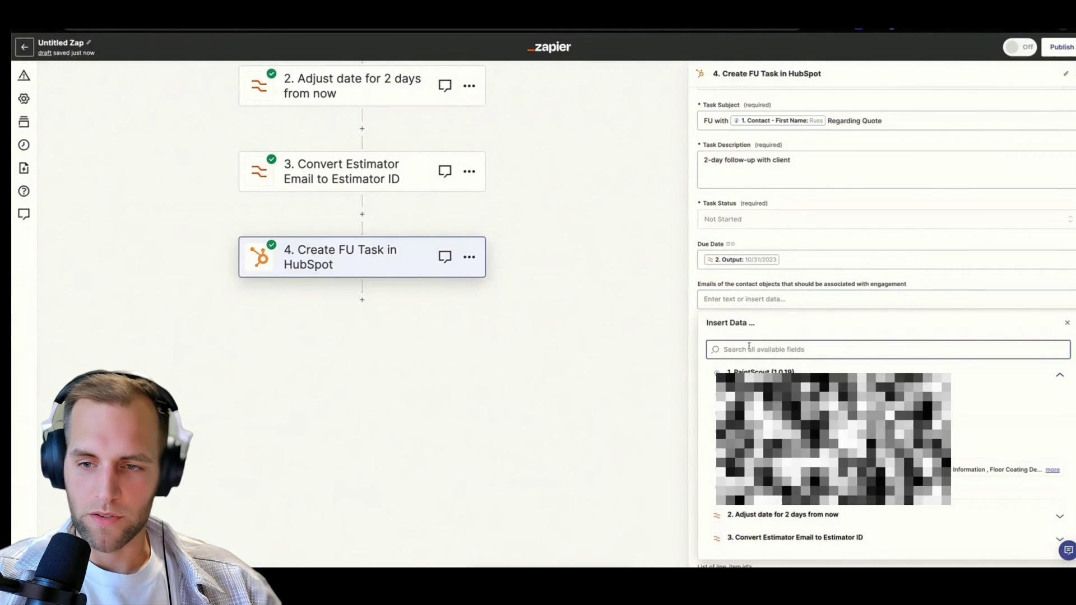
pyautogui.write('email')
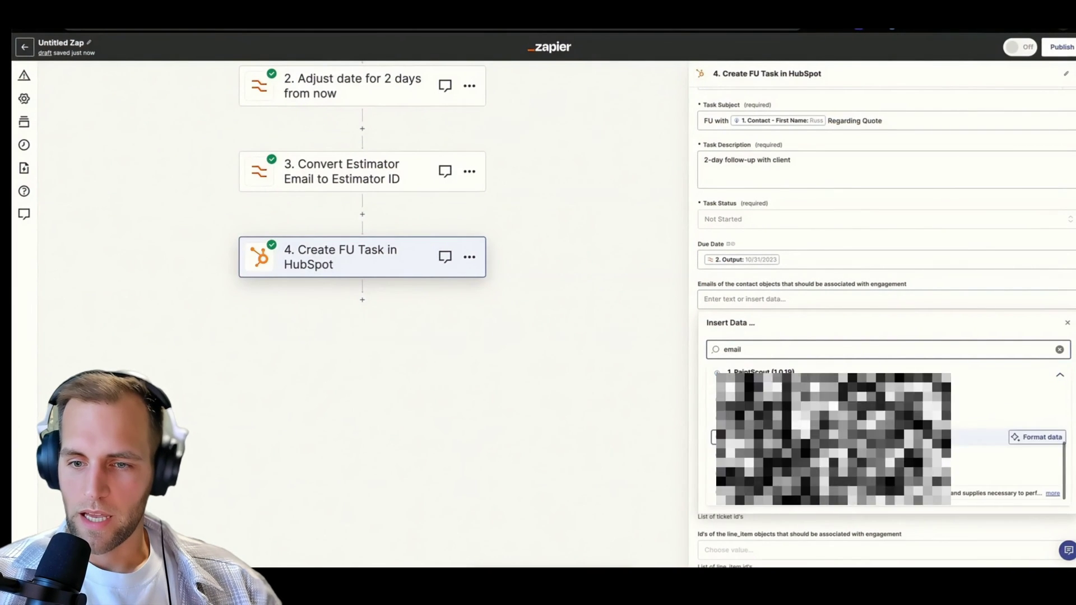
pyautogui.click(829, 455)
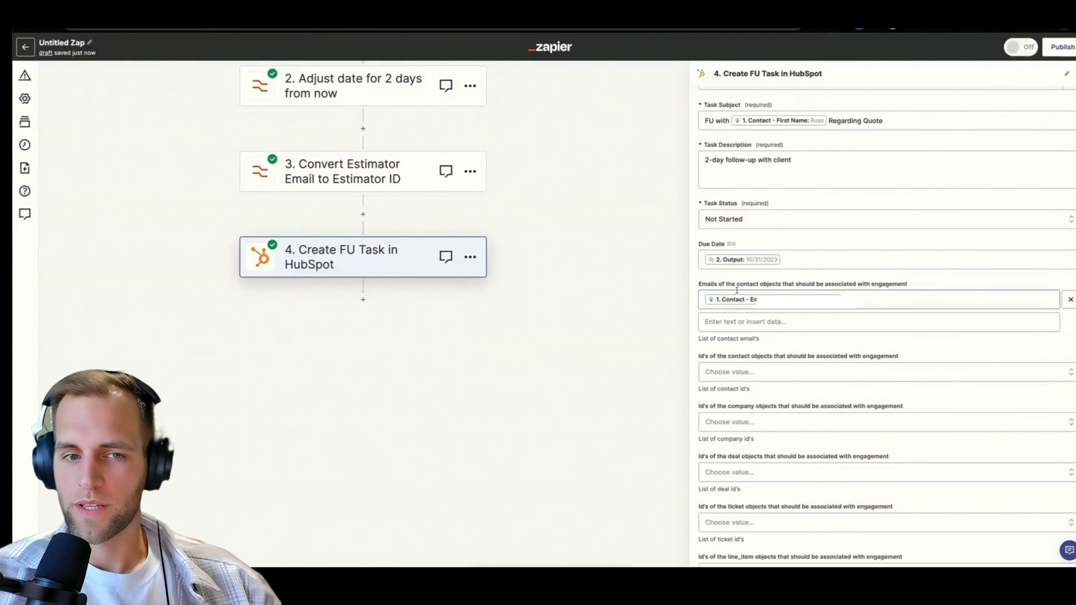
pyautogui.scroll(3, 803, 354)
pyautogui.scroll(1, 803, 354)
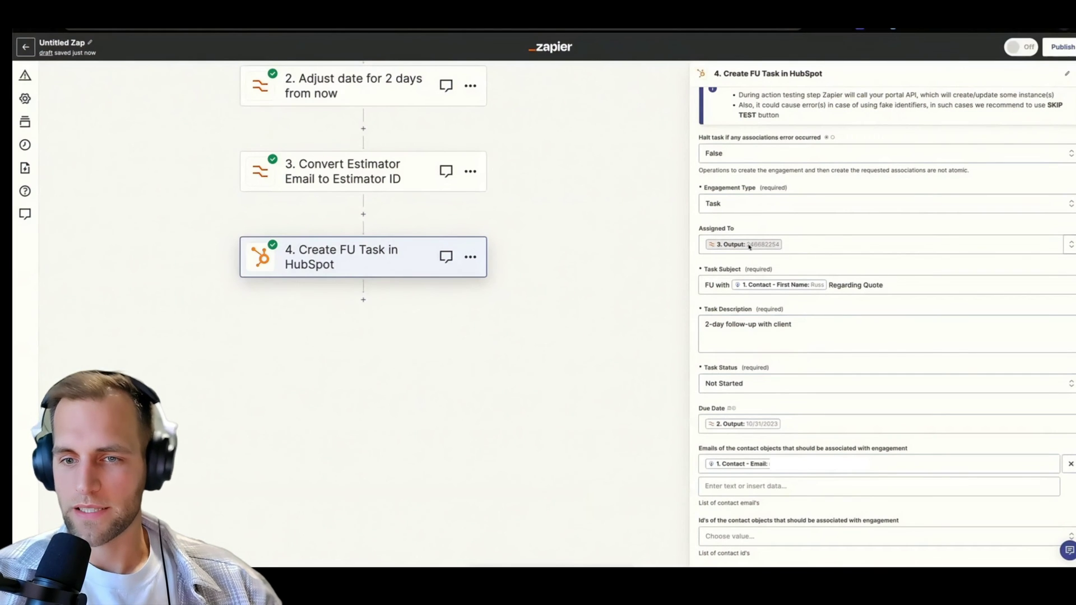
pyautogui.scroll(-2, 748, 303)
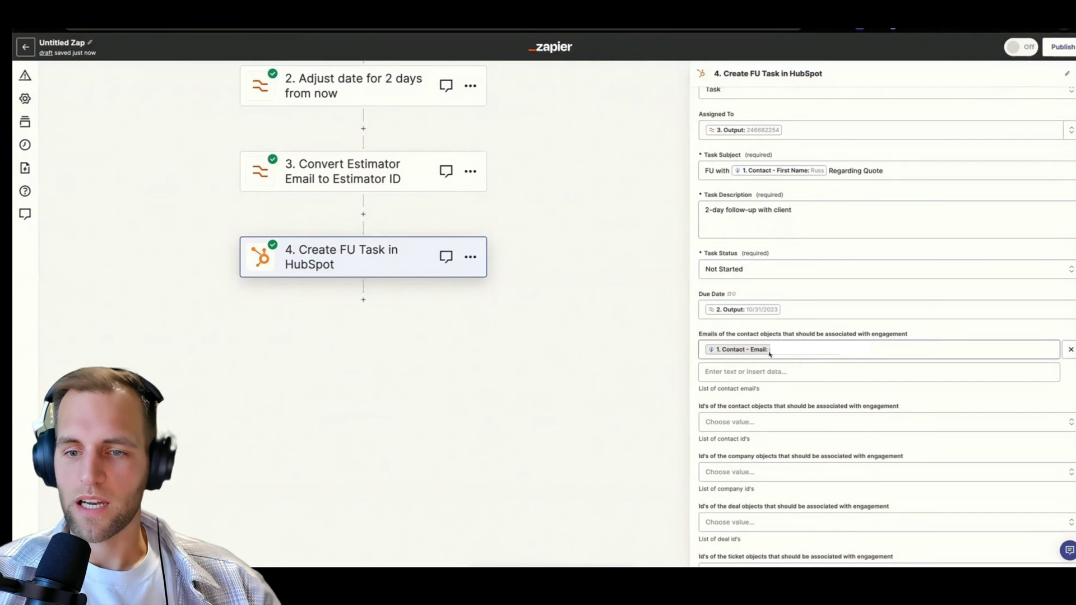
pyautogui.scroll(-4, 782, 355)
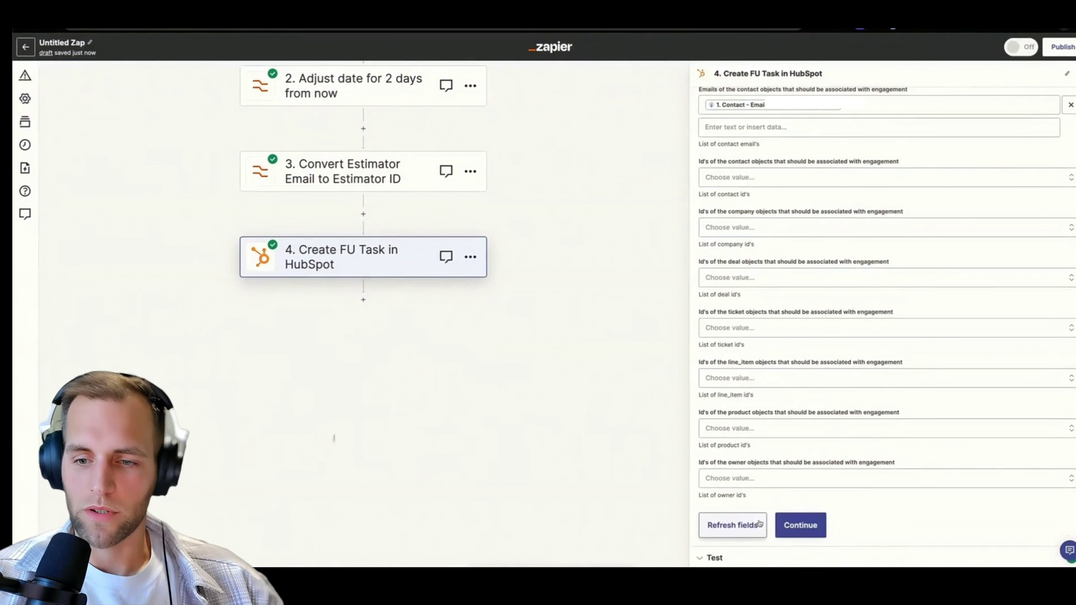
# Retest the HubSpot task step so it sends a new follow-up task, then publish the zap.
pyautogui.click(792, 526)
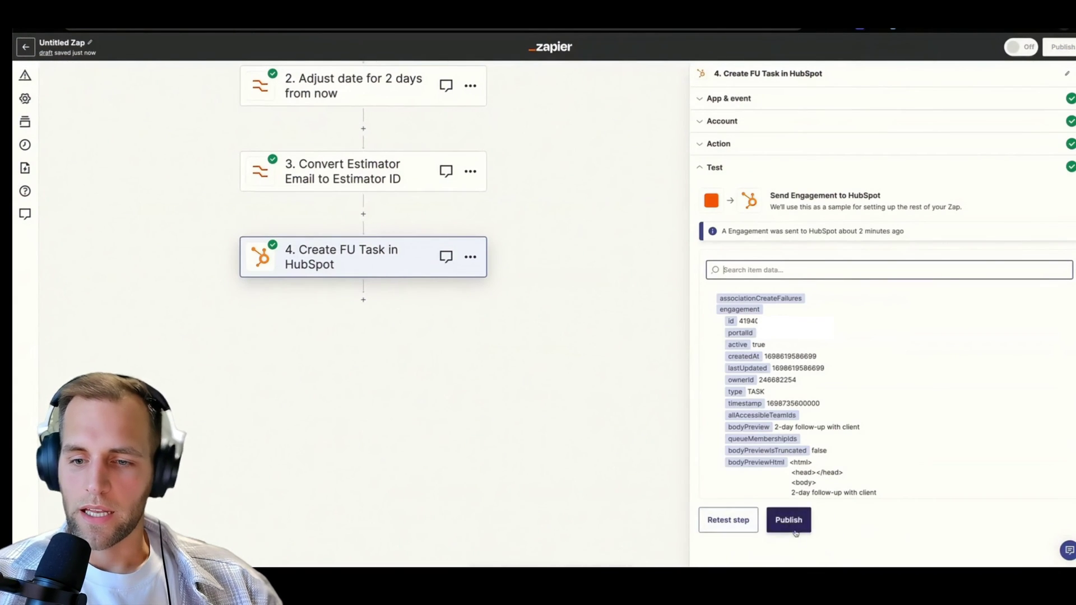
pyautogui.click(743, 510)
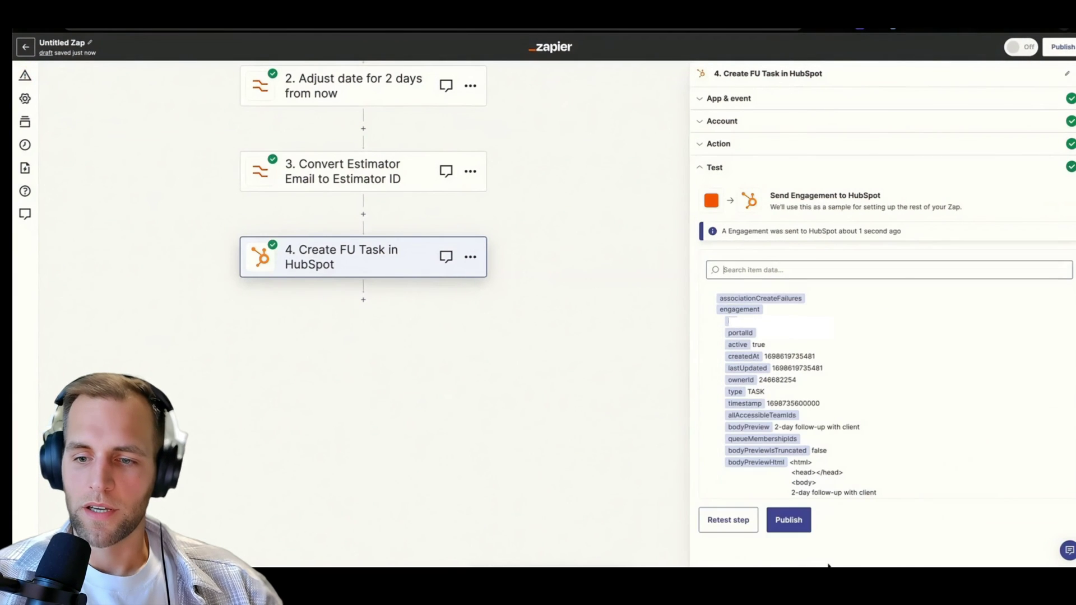
pyautogui.click(798, 526)
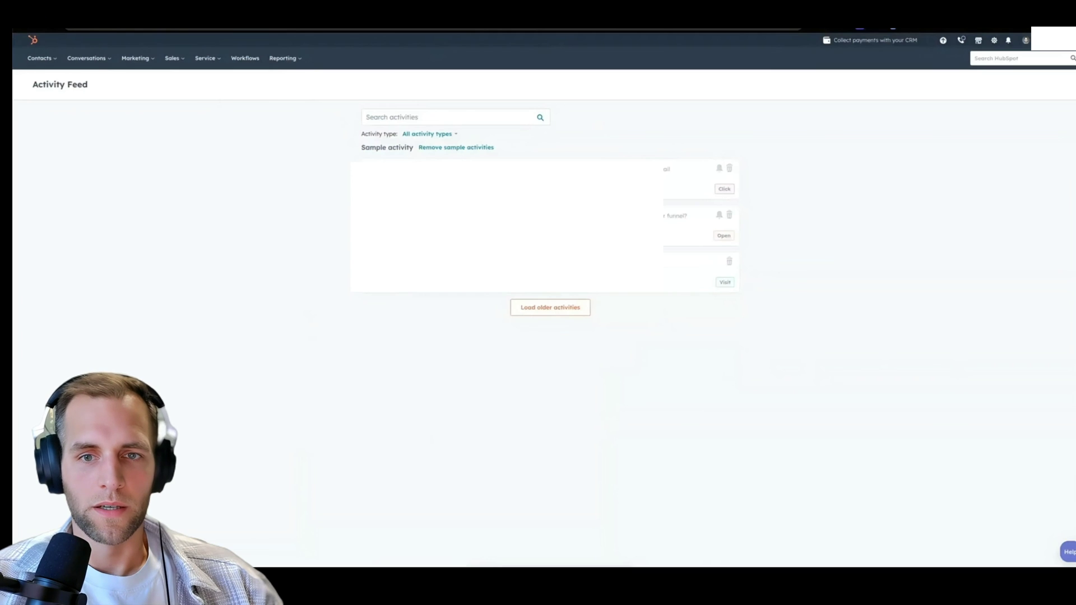
# Open HubSpot's Sales Tasks list and narrow the Assignee filter to a single owner.
pyautogui.click(172, 57)
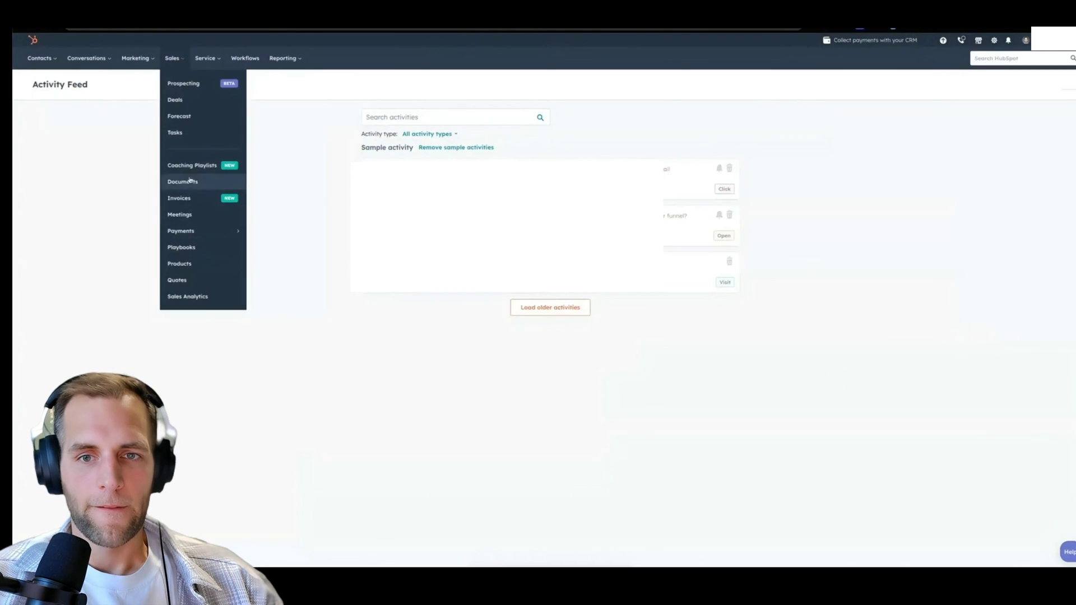
pyautogui.click(187, 134)
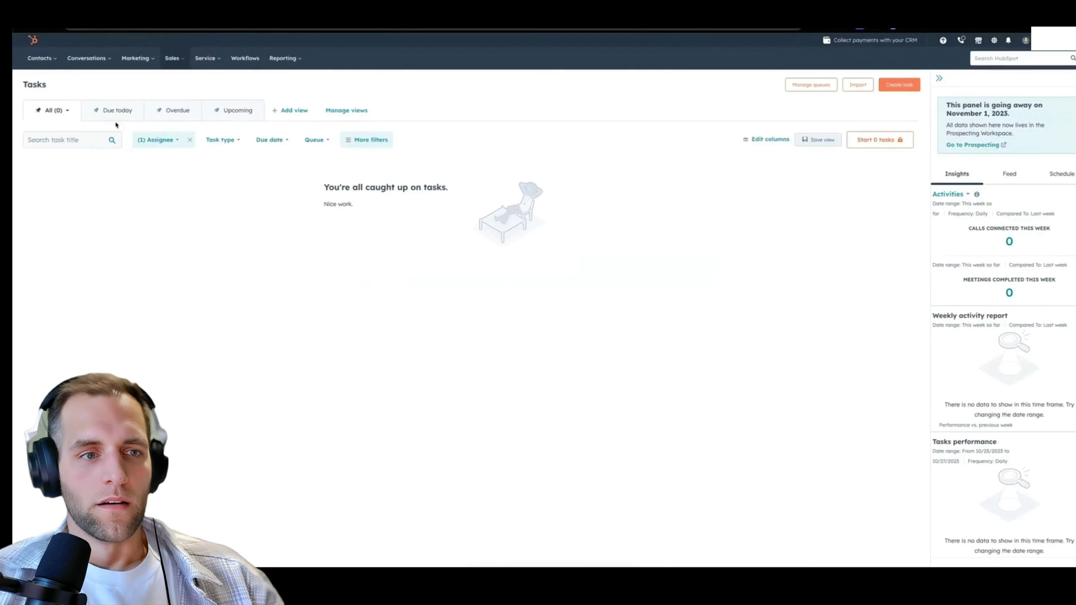
pyautogui.click(157, 140)
pyautogui.click(108, 186)
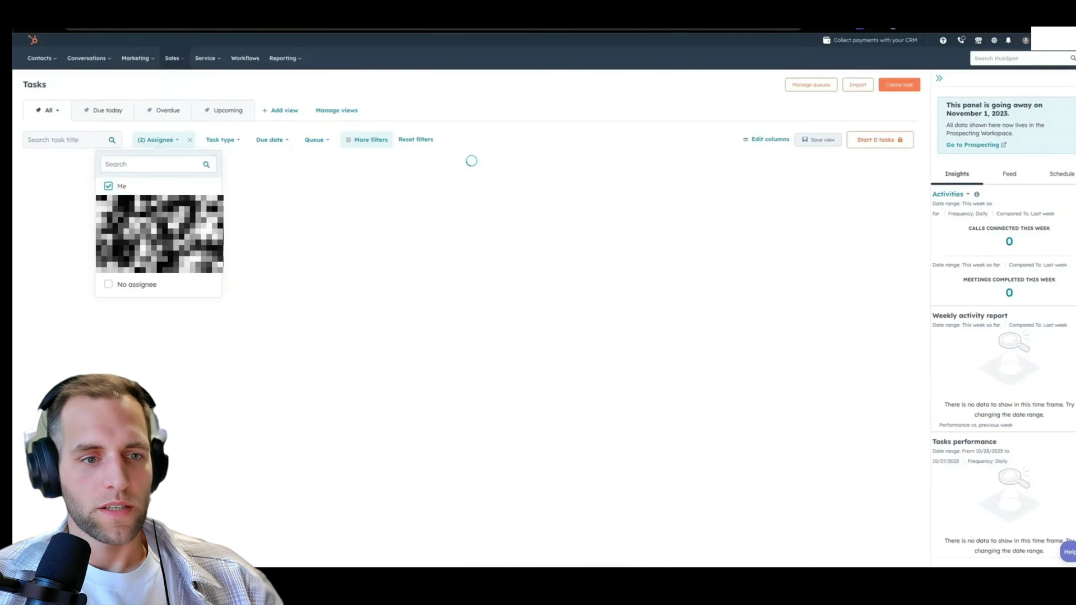
pyautogui.click(326, 229)
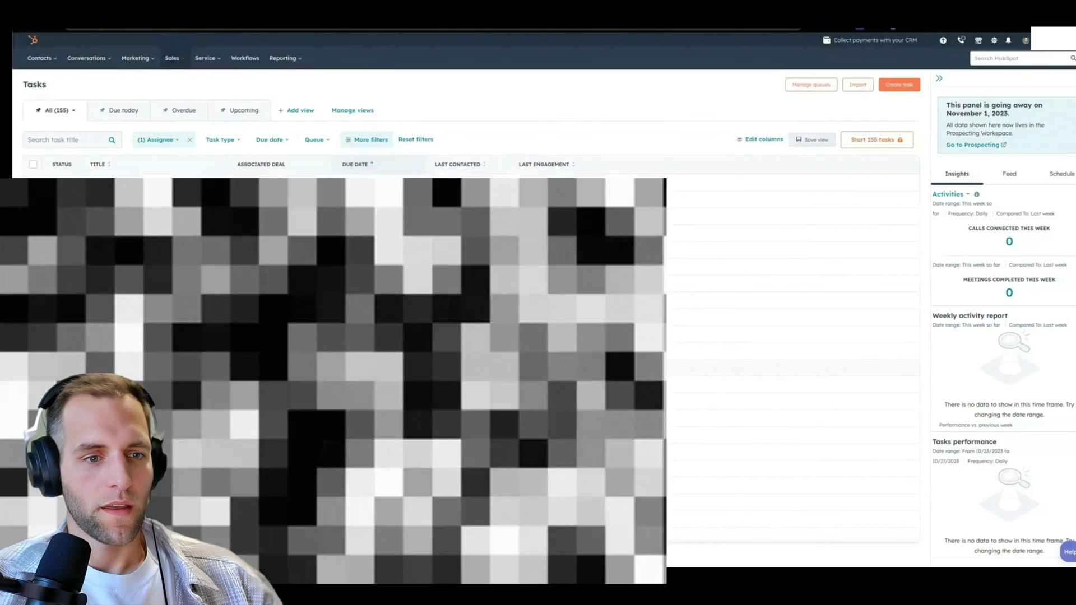
pyautogui.scroll(-5, 793, 358)
pyautogui.scroll(5, 793, 359)
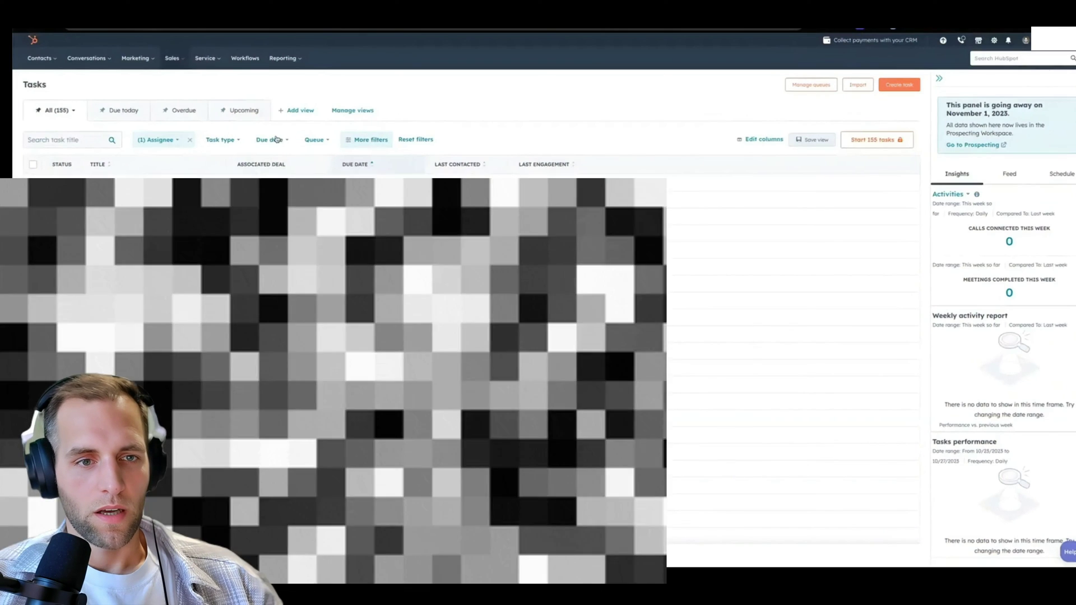
# Filter tasks by due date to show the two 'Regarding Quote' tasks due October 31, 2023.
pyautogui.click(316, 139)
pyautogui.click(239, 333)
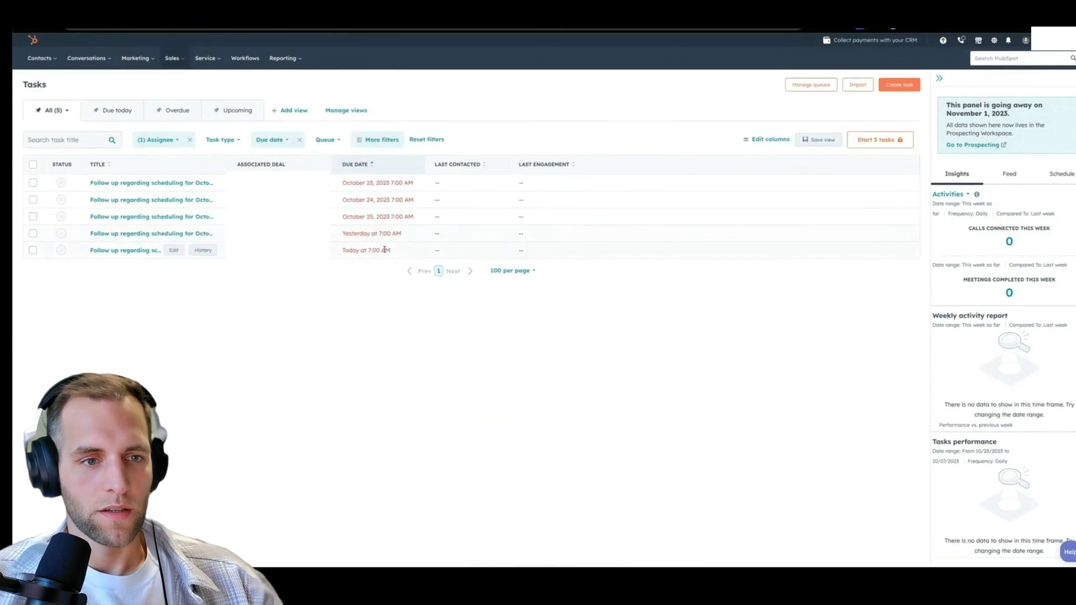
pyautogui.click(259, 139)
pyautogui.scroll(-3, 259, 241)
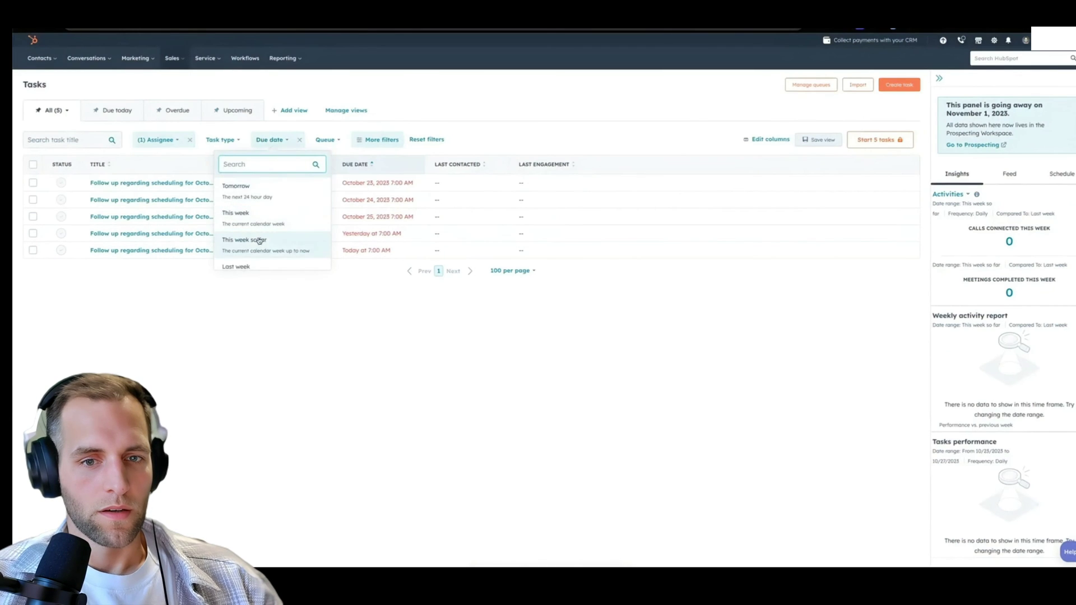
pyautogui.scroll(5, 259, 241)
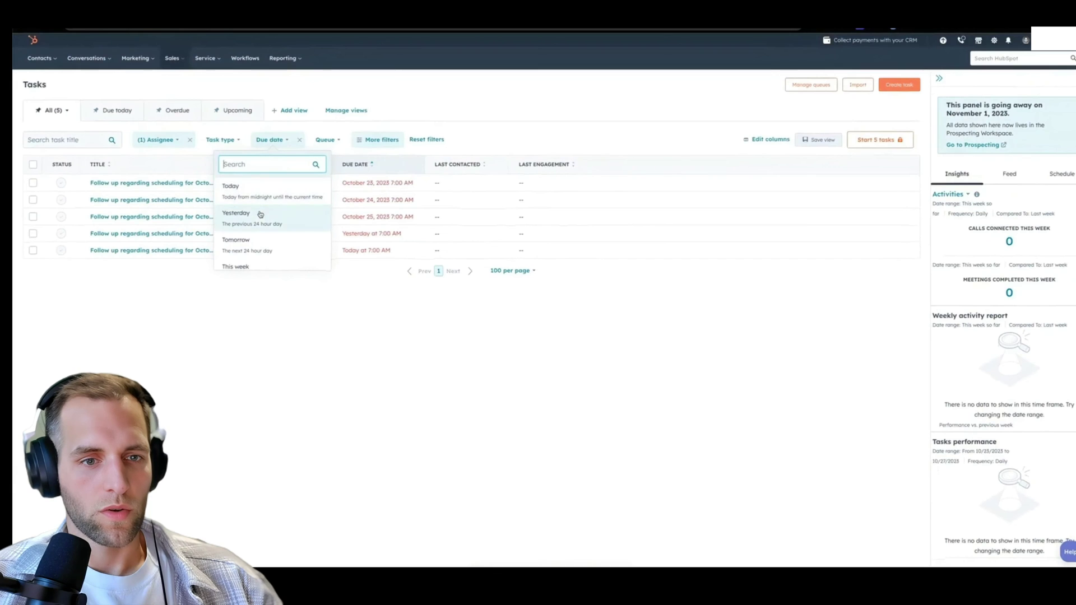
pyautogui.scroll(-1, 261, 255)
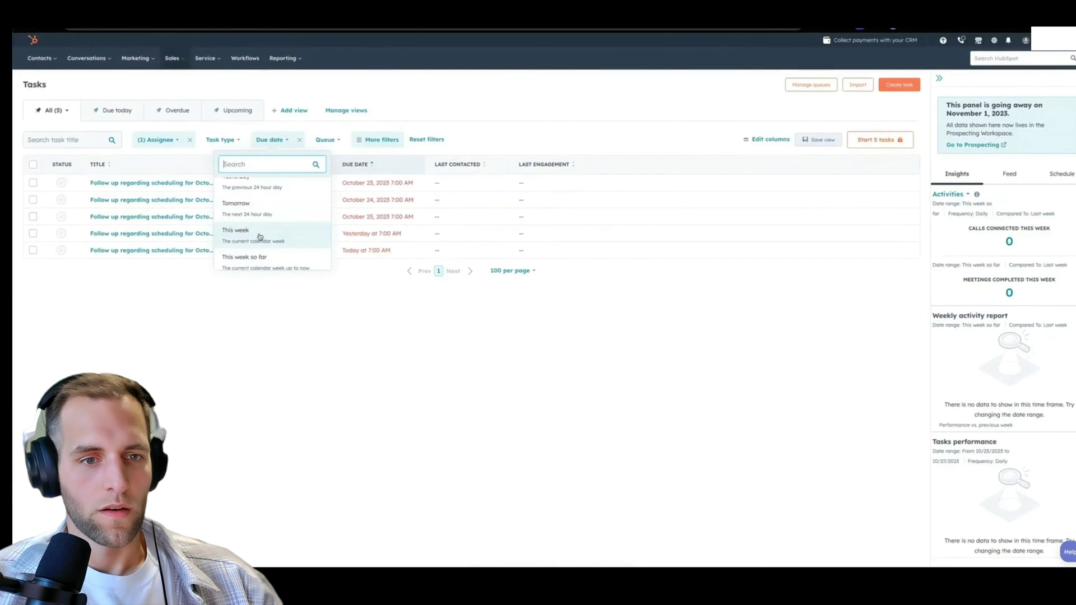
pyautogui.scroll(-3, 259, 246)
pyautogui.click(258, 263)
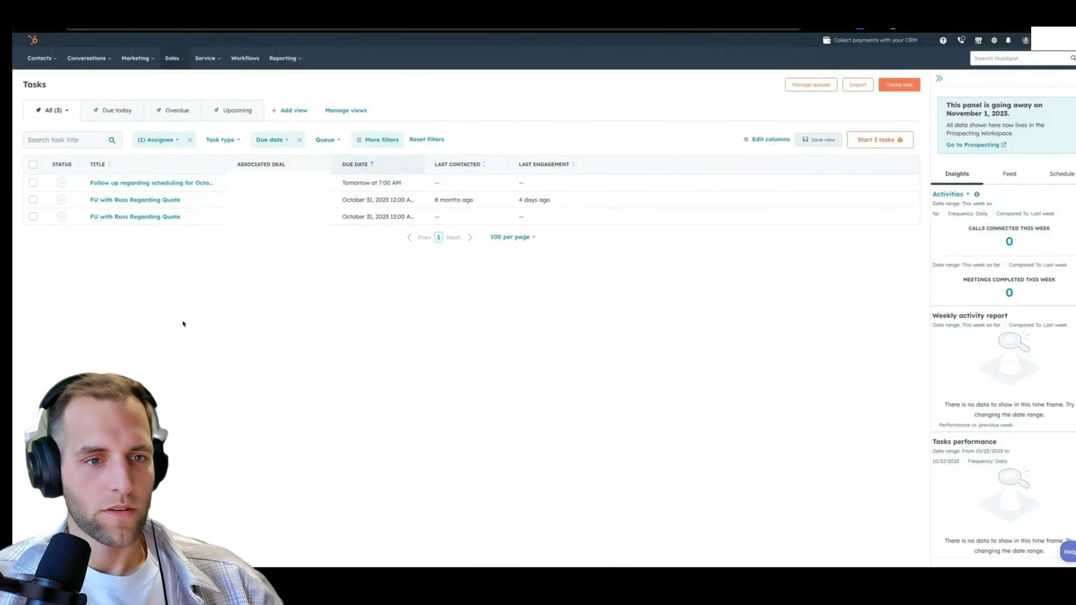
# From the new quote task, open its contact's Activities and check the task's due date and associations.
pyautogui.click(143, 200)
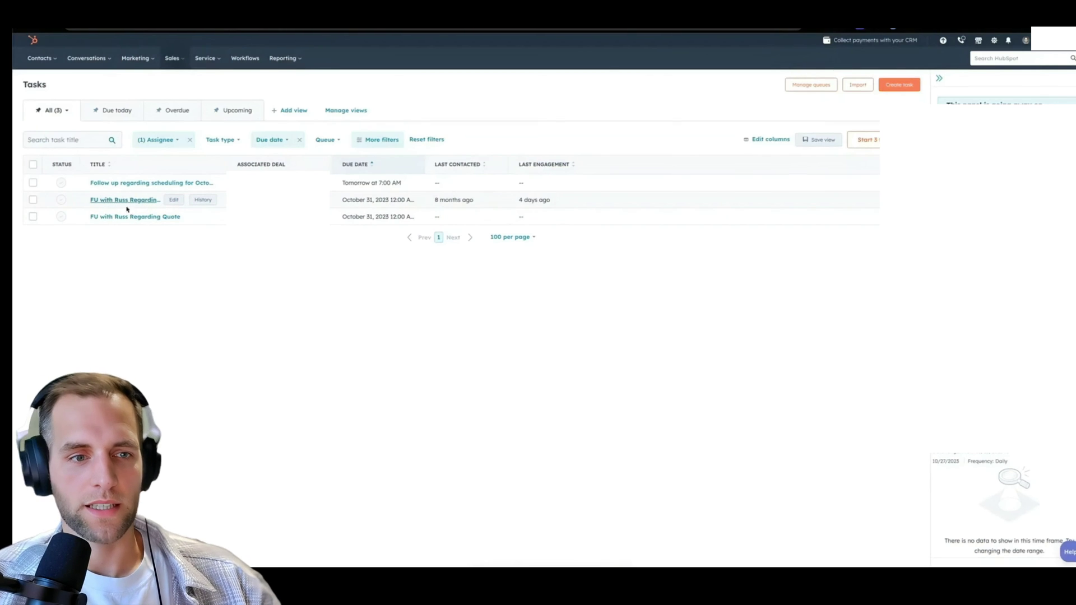
pyautogui.click(135, 211)
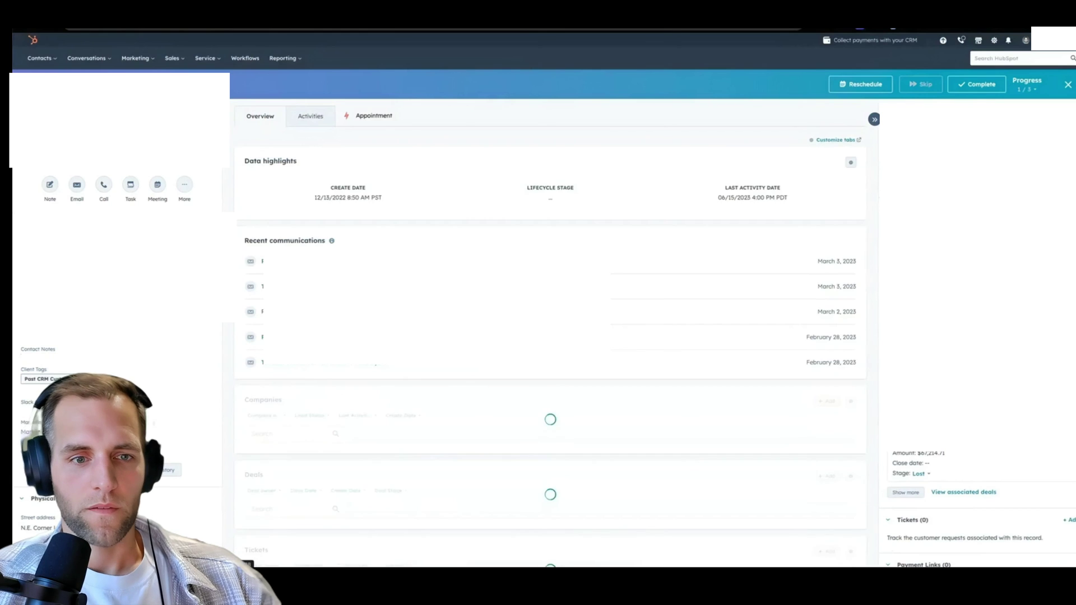
pyautogui.click(300, 119)
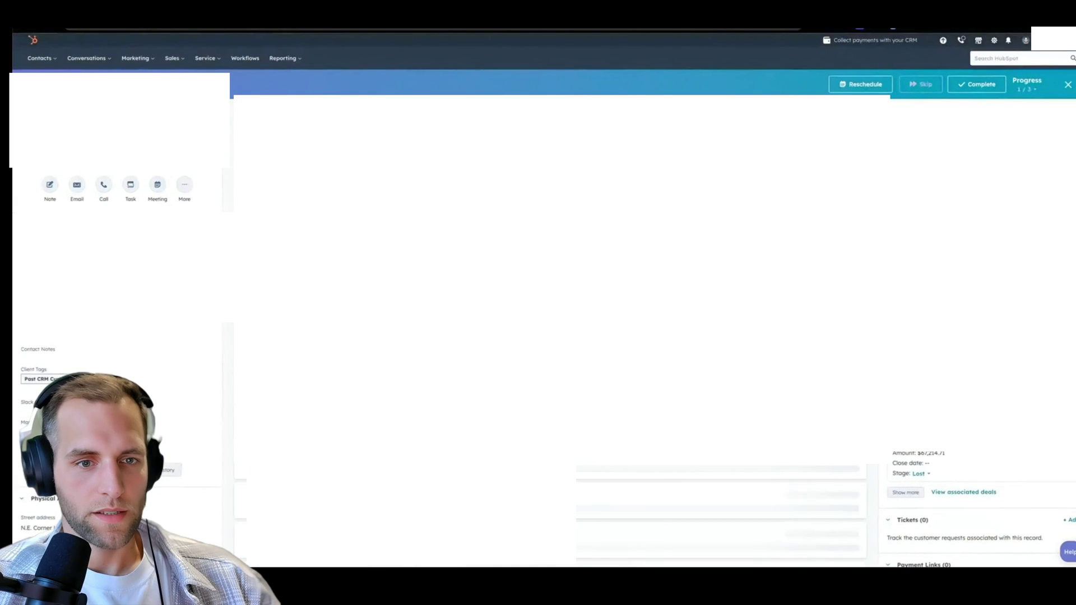
pyautogui.click(405, 241)
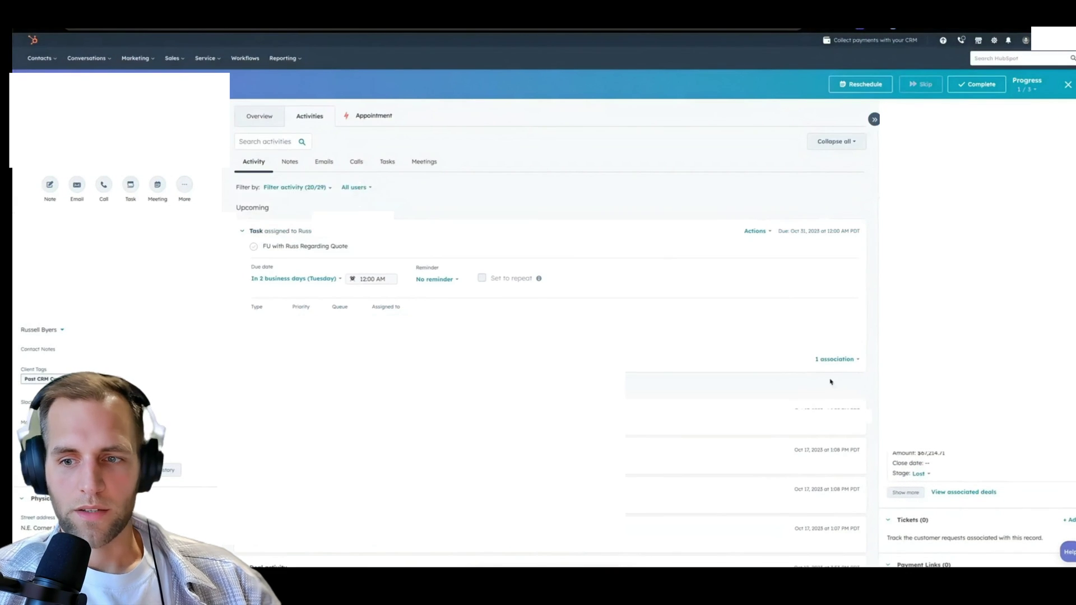
pyautogui.click(835, 359)
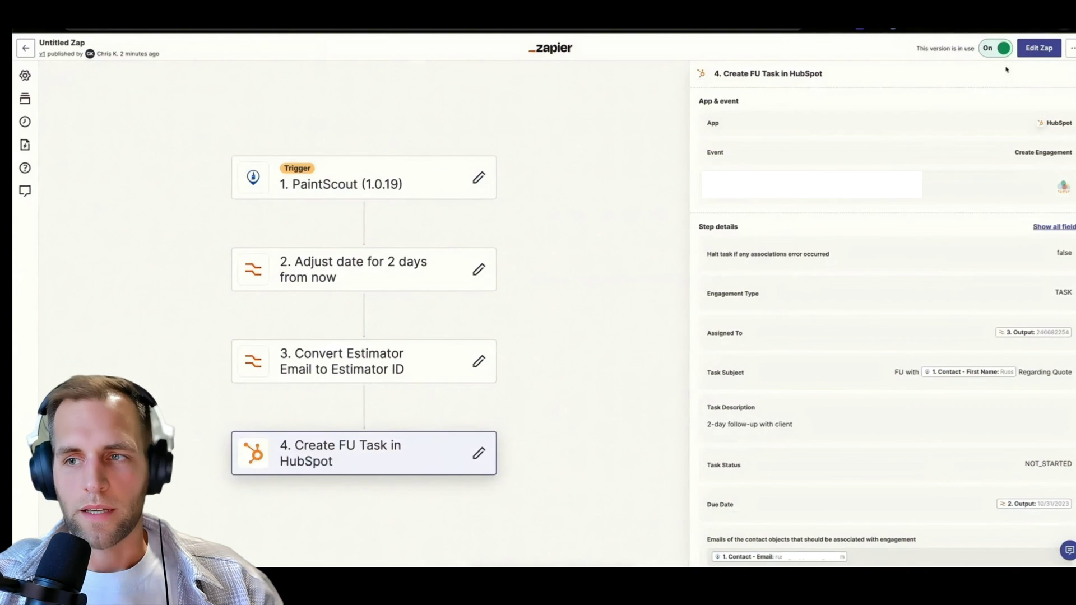
# Edit the zap and add a Text Request 'Send Message' step after 'Create FU Task in HubSpot'.
pyautogui.click(1038, 48)
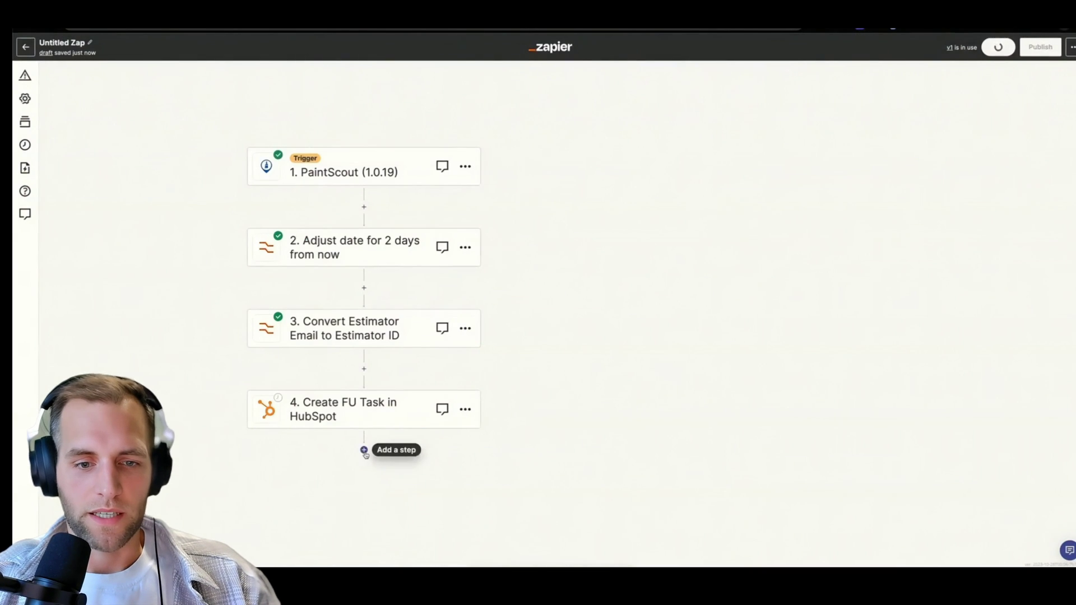
pyautogui.click(364, 452)
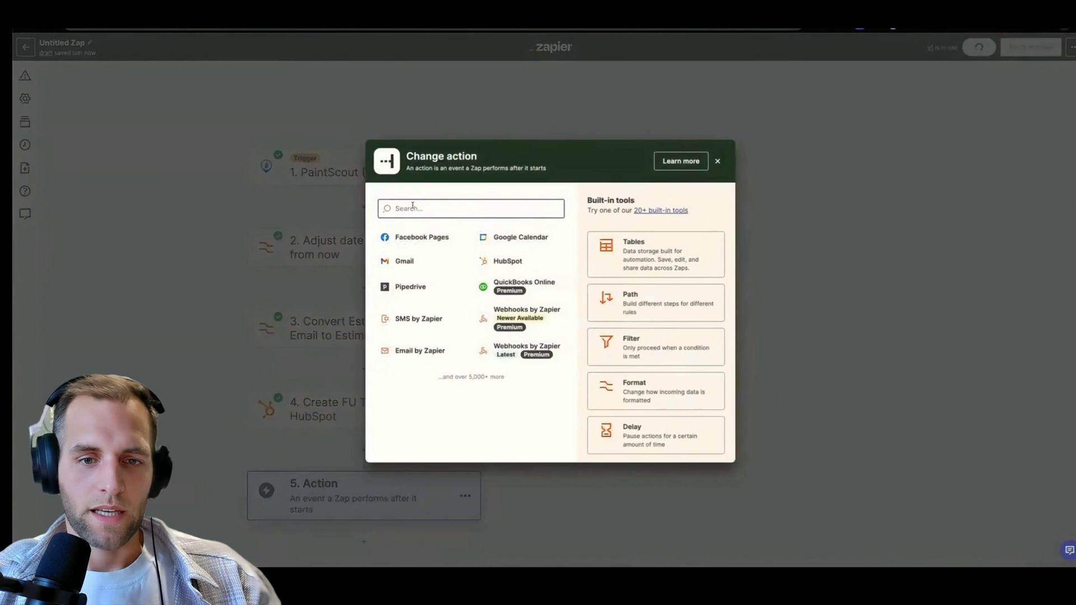
pyautogui.write('te')
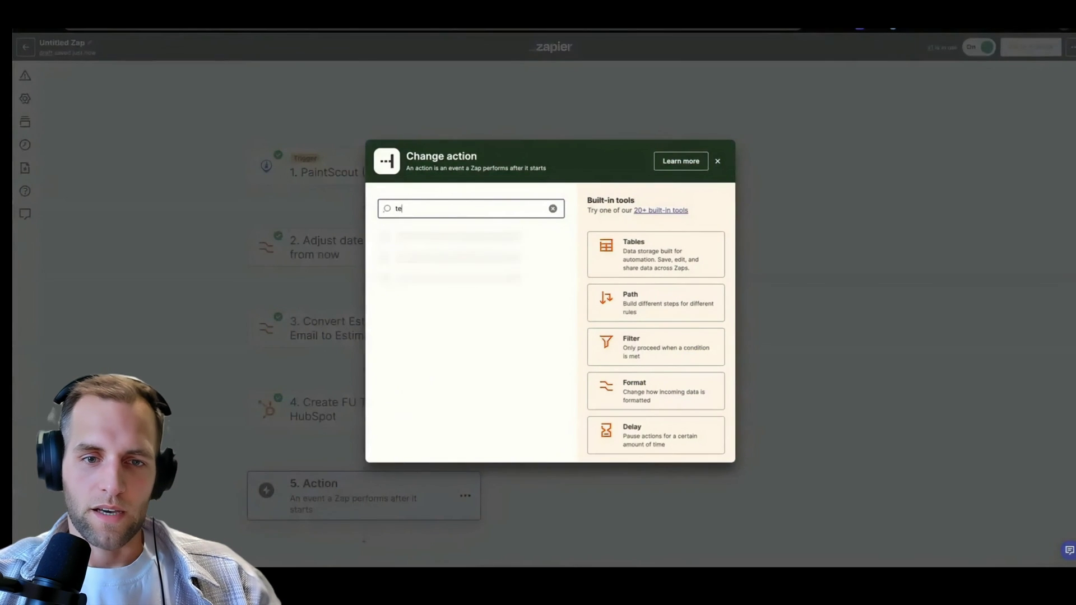
pyautogui.write('xt requ')
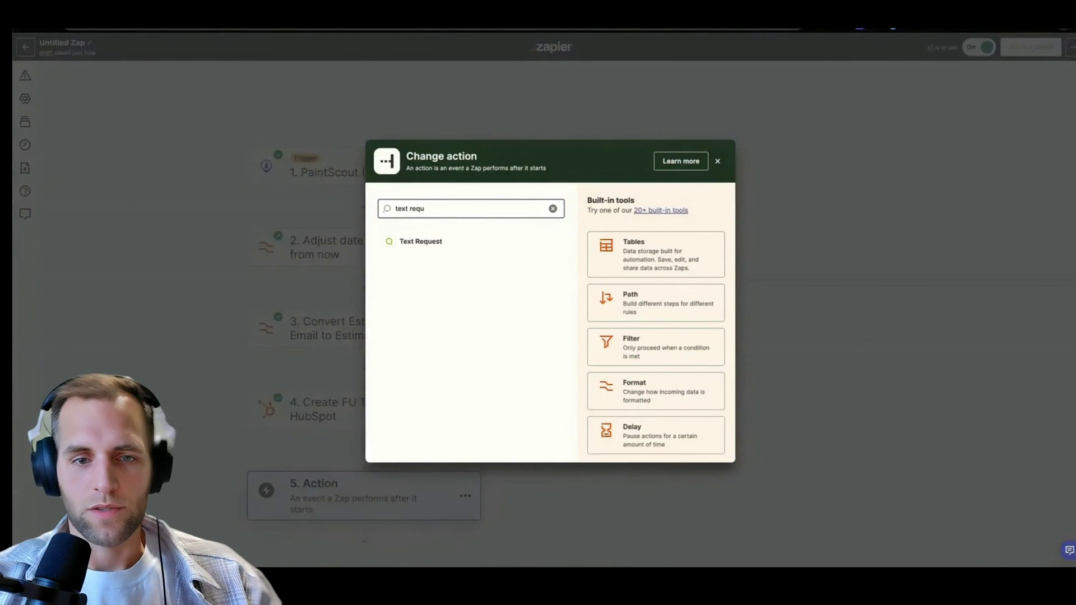
pyautogui.click(437, 244)
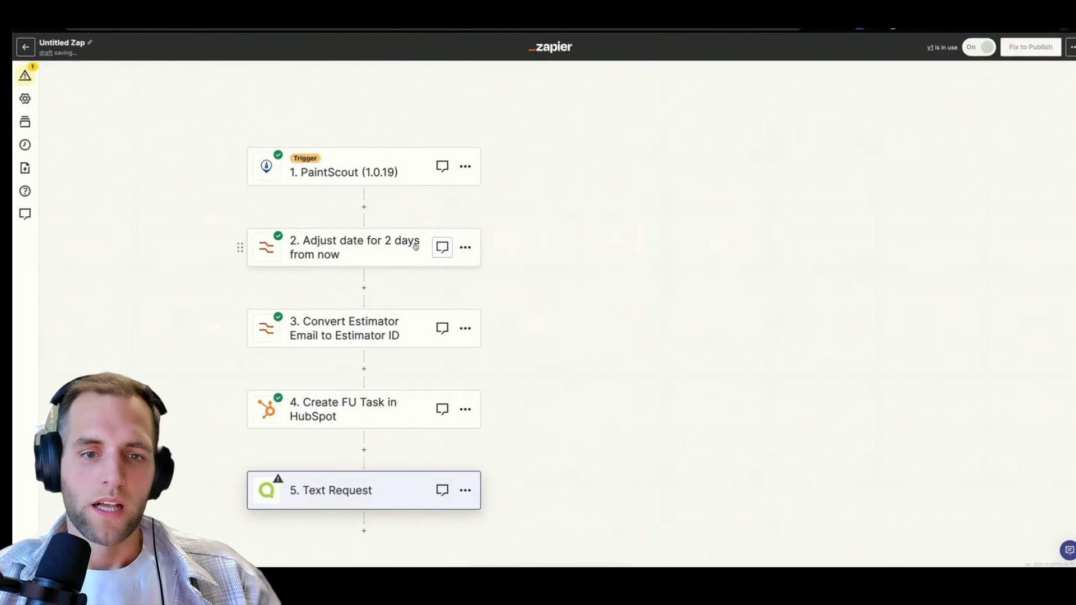
pyautogui.click(722, 174)
pyautogui.click(738, 245)
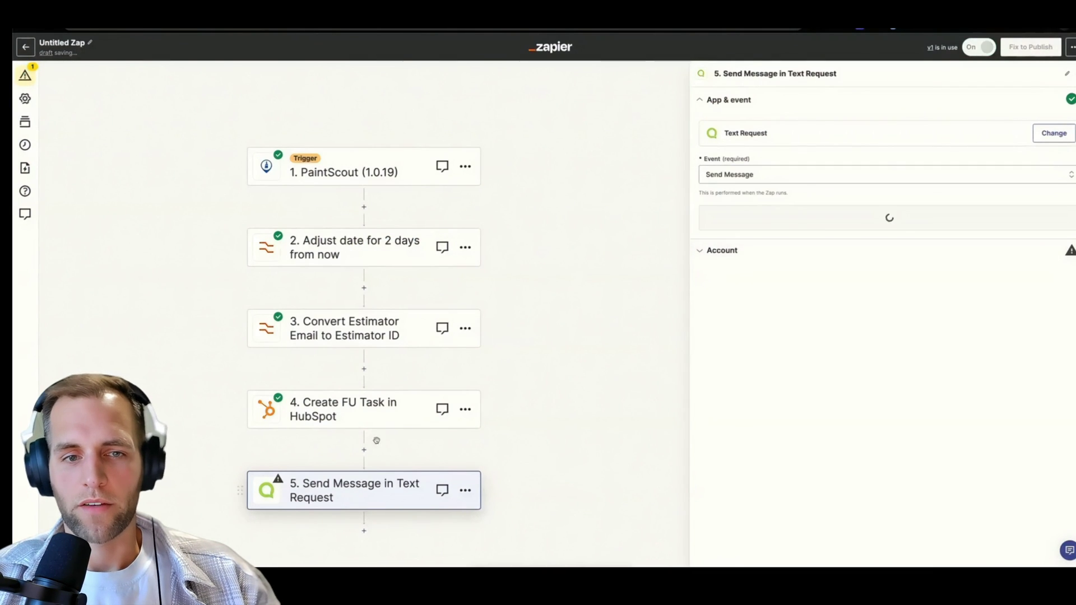